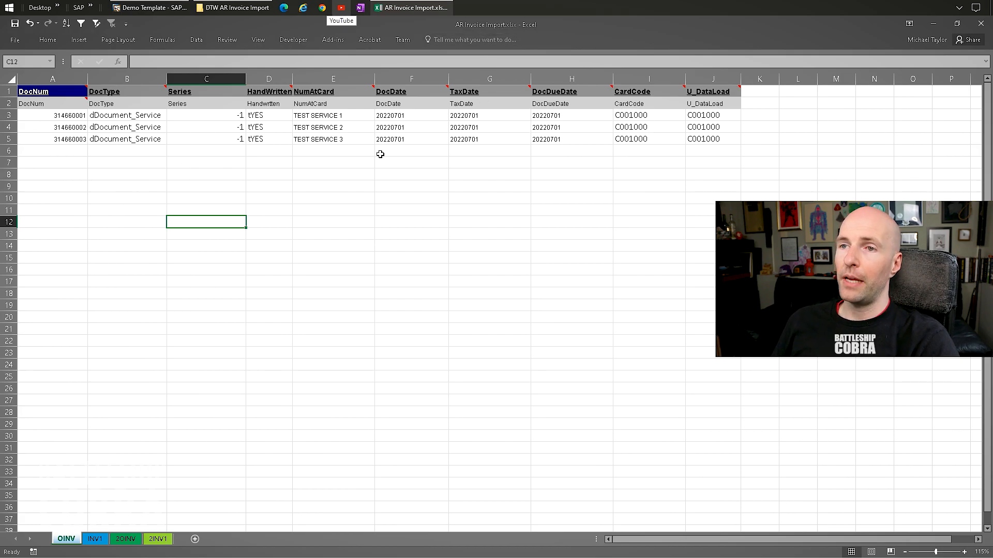
# Open the SAP Data Transfer Workbench templates folder and go to the AR Invoice templates under Templates, Sales.
pyautogui.click(9, 7)
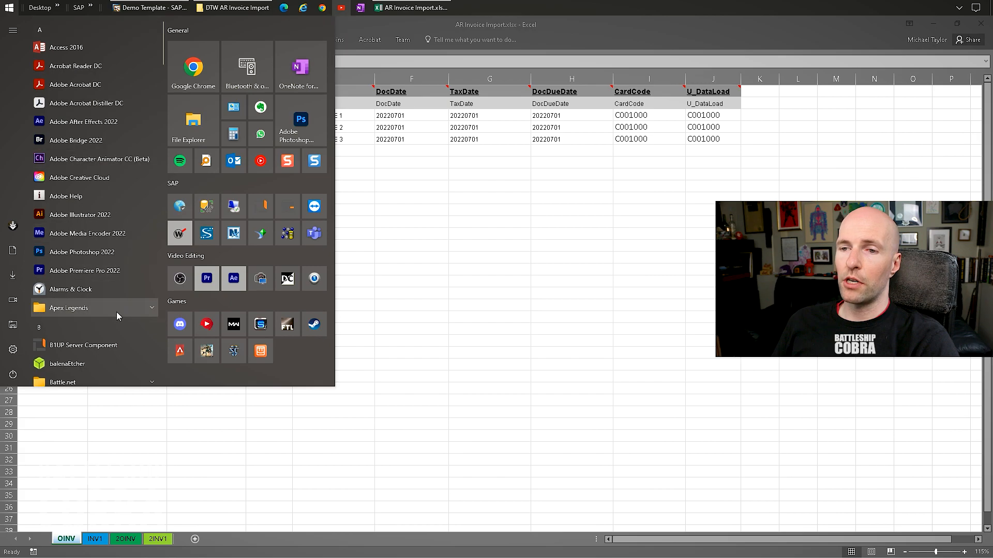
pyautogui.moveTo(161, 41); pyautogui.dragTo(143, 251)
pyautogui.scroll(-4, 67, 294)
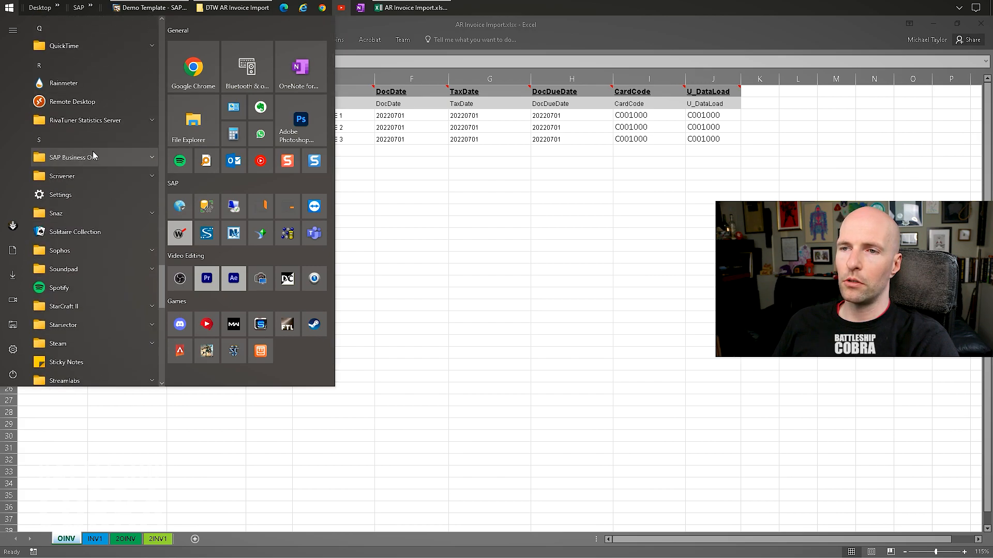
pyautogui.click(90, 157)
pyautogui.click(103, 325)
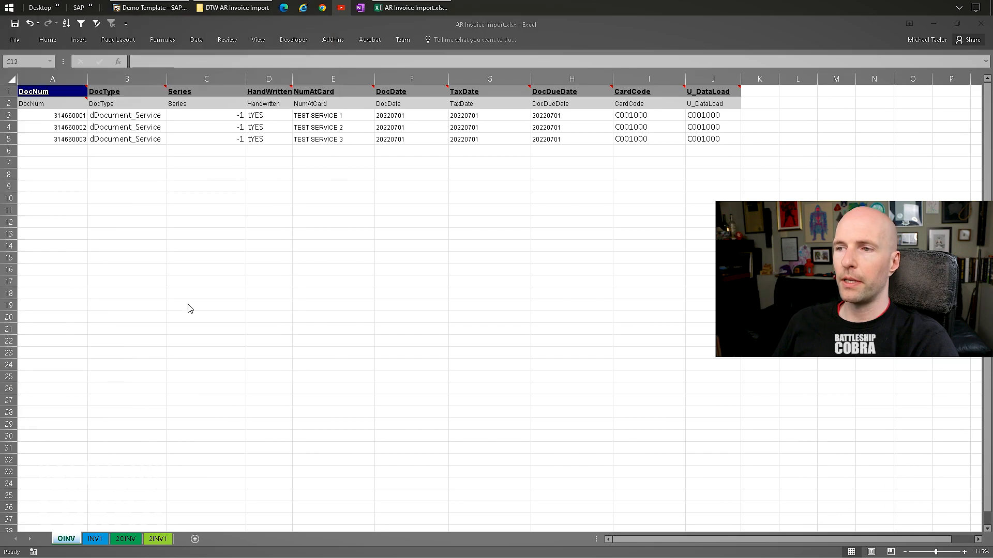
pyautogui.doubleClick(221, 208)
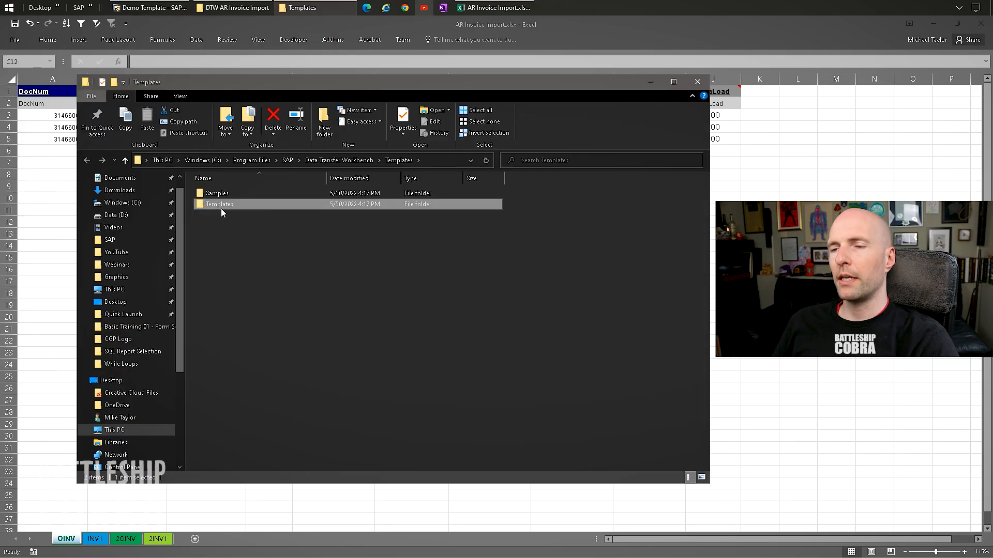
pyautogui.doubleClick(215, 334)
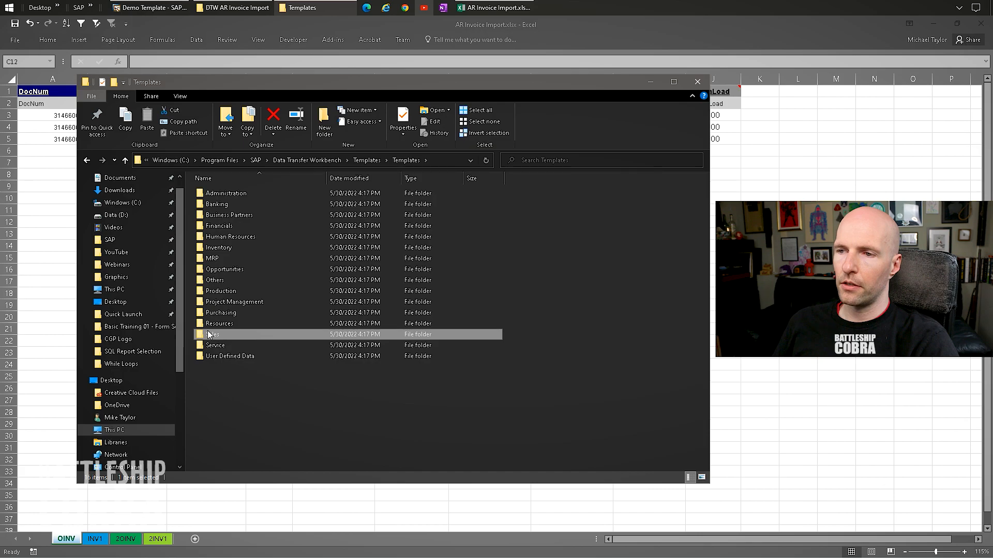
pyautogui.doubleClick(220, 215)
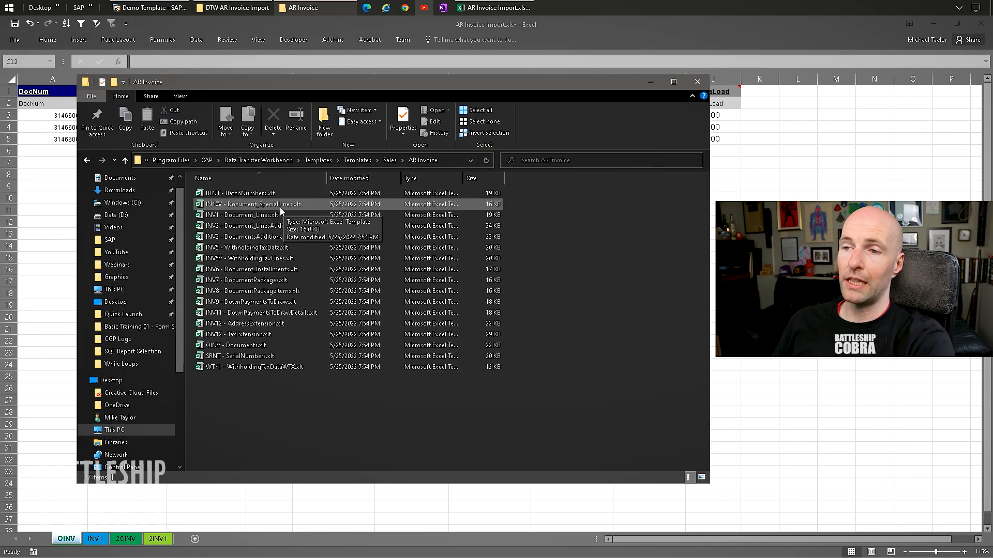
# Review the AR Invoice template files, picking out OINV - Documents.xlt, INV1 - Document_Lines.xlt and SRNT - SerialNumbers.xlt.
pyautogui.moveTo(261, 414); pyautogui.dragTo(226, 190)
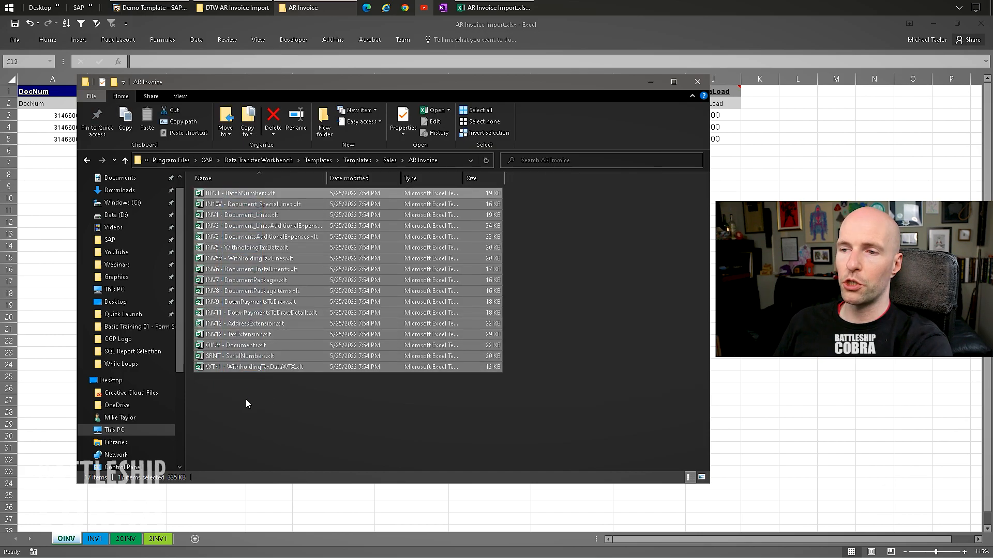
pyautogui.click(246, 400)
pyautogui.click(237, 345)
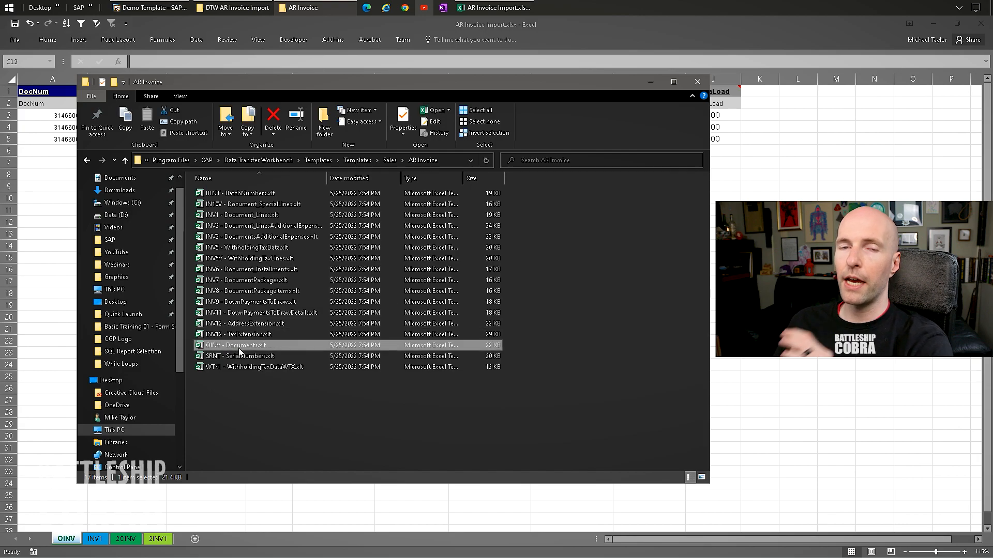
pyautogui.click(244, 217)
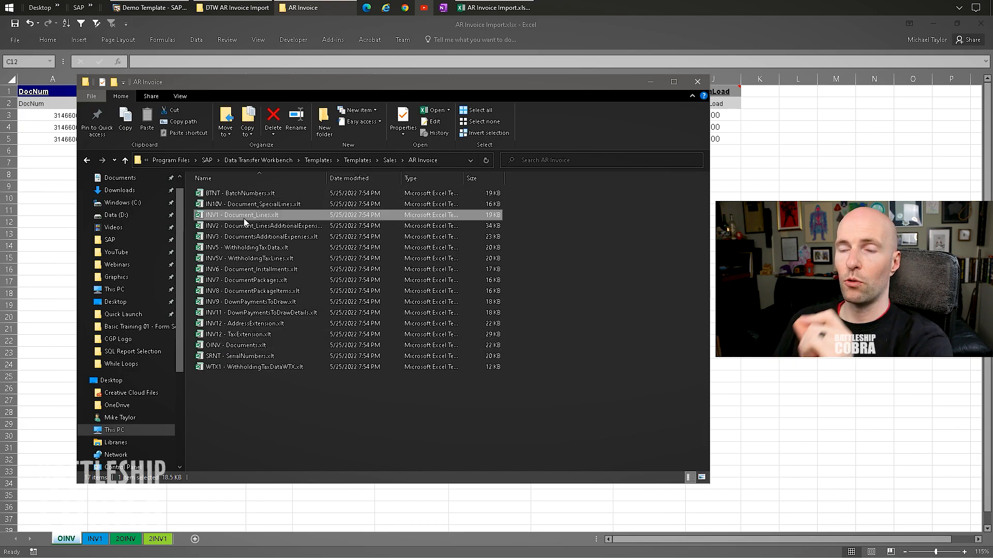
pyautogui.click(401, 417)
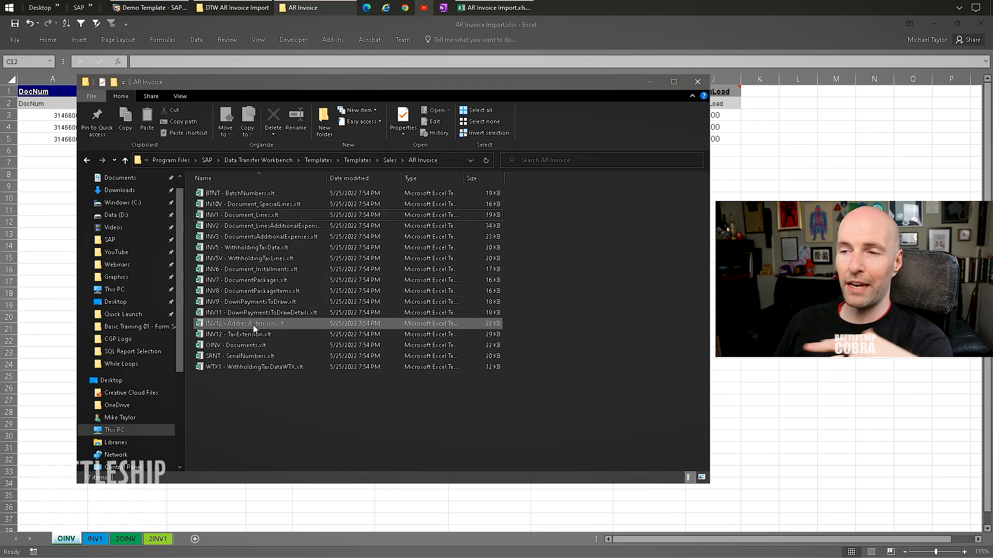
pyautogui.click(258, 356)
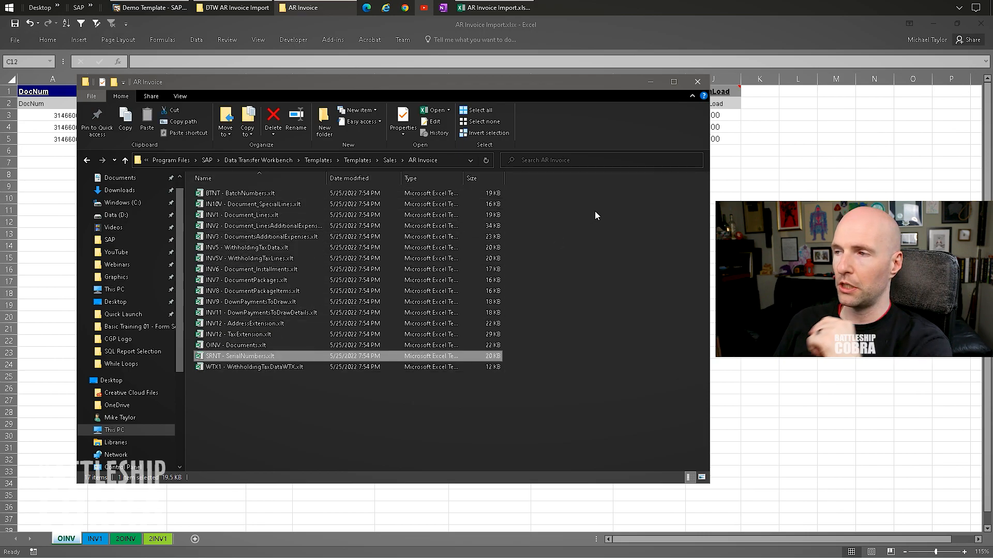
pyautogui.click(590, 213)
# Open the OINV - Documents.xlt template from the AR Invoice folder in Excel.
pyautogui.click(240, 346)
pyautogui.doubleClick(240, 345)
pyautogui.click(455, 320)
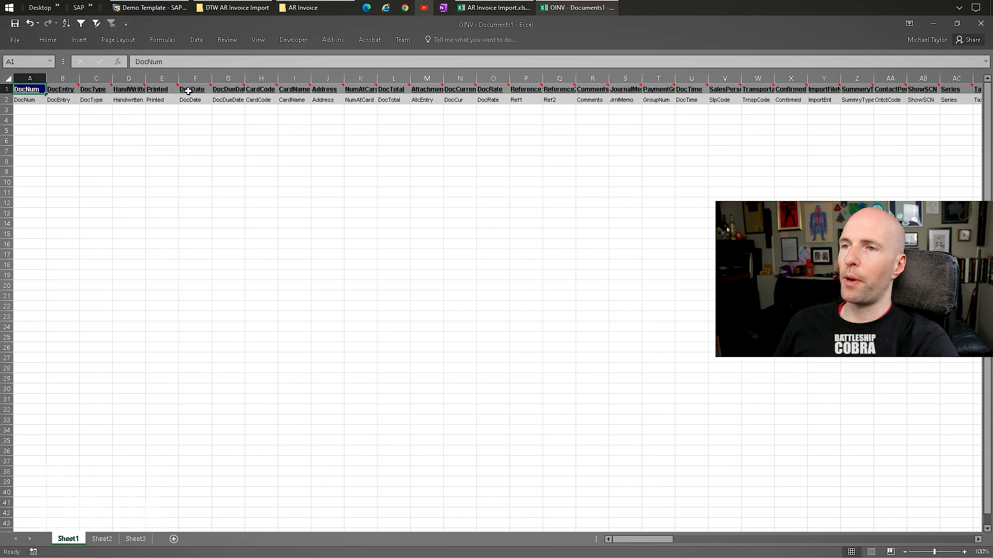
# Enlarge the header rows and widen the Reference1 column (P) to fit its full heading.
pyautogui.scroll(8, 188, 90)
pyautogui.scroll(-1, 82, 111)
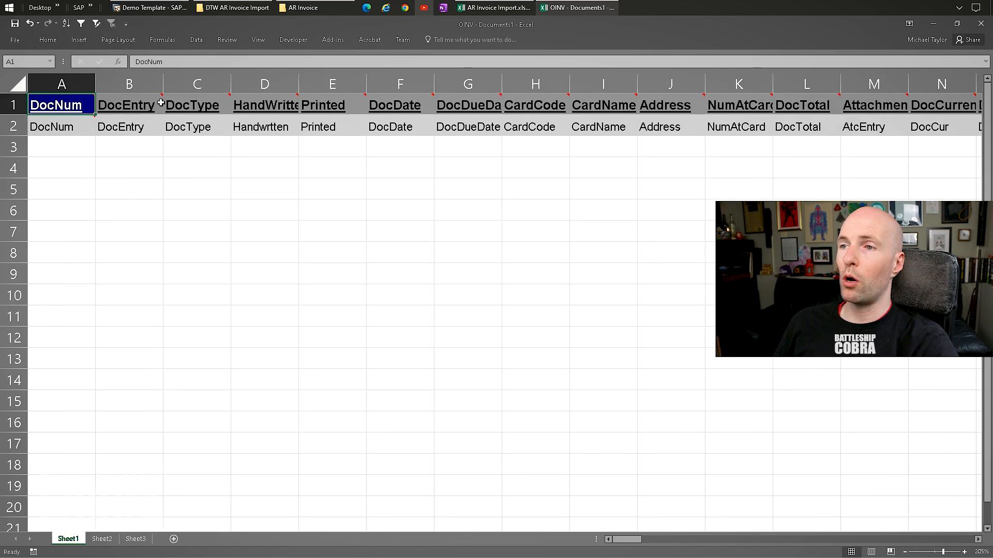
pyautogui.scroll(-3, 180, 137)
pyautogui.moveTo(255, 103); pyautogui.dragTo(251, 115)
pyautogui.moveTo(208, 100); pyautogui.dragTo(208, 118)
pyautogui.moveTo(628, 540); pyautogui.dragTo(639, 539)
pyautogui.moveTo(574, 103); pyautogui.dragTo(578, 113)
pyautogui.moveTo(602, 83); pyautogui.dragTo(640, 82)
# Compare the row 1 and row 2 field names of the Reference1, Attachment and DocTotal columns.
pyautogui.click(586, 119)
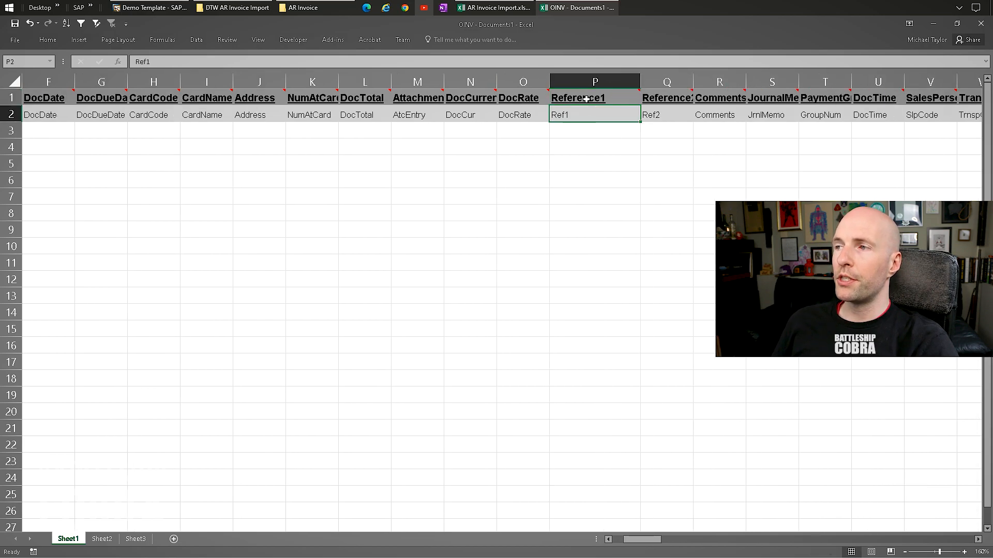
pyautogui.click(586, 99)
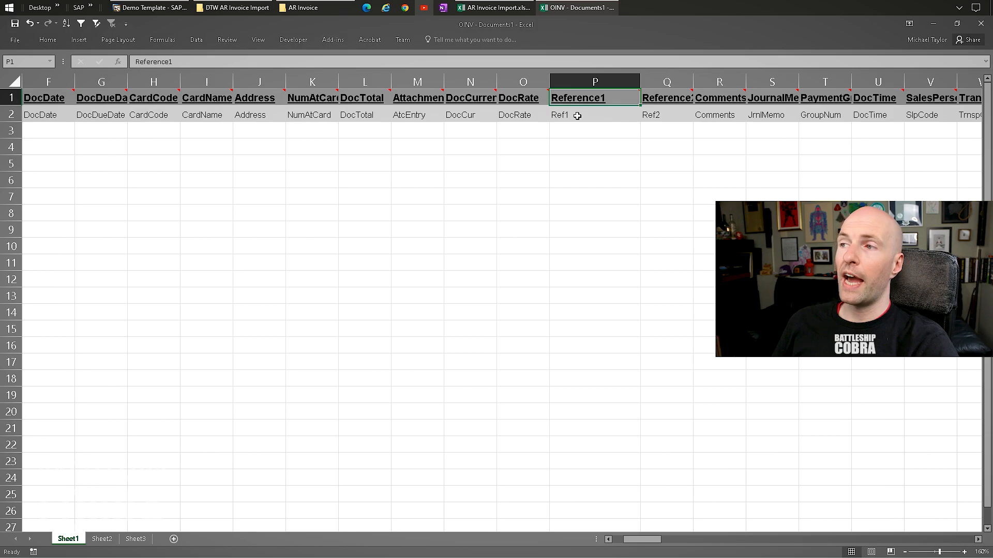
pyautogui.click(577, 116)
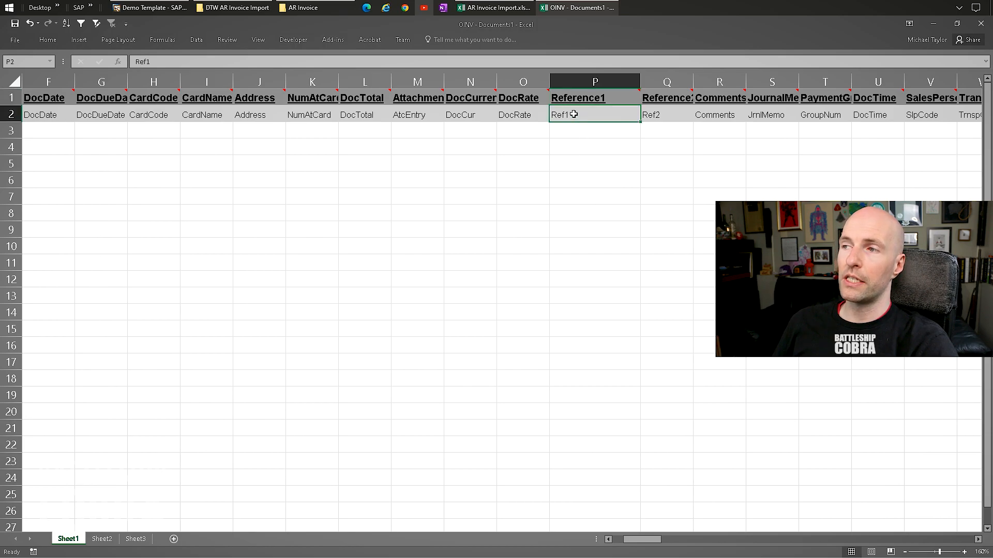
pyautogui.click(535, 116)
pyautogui.click(588, 114)
pyautogui.click(431, 115)
pyautogui.click(428, 96)
pyautogui.click(350, 118)
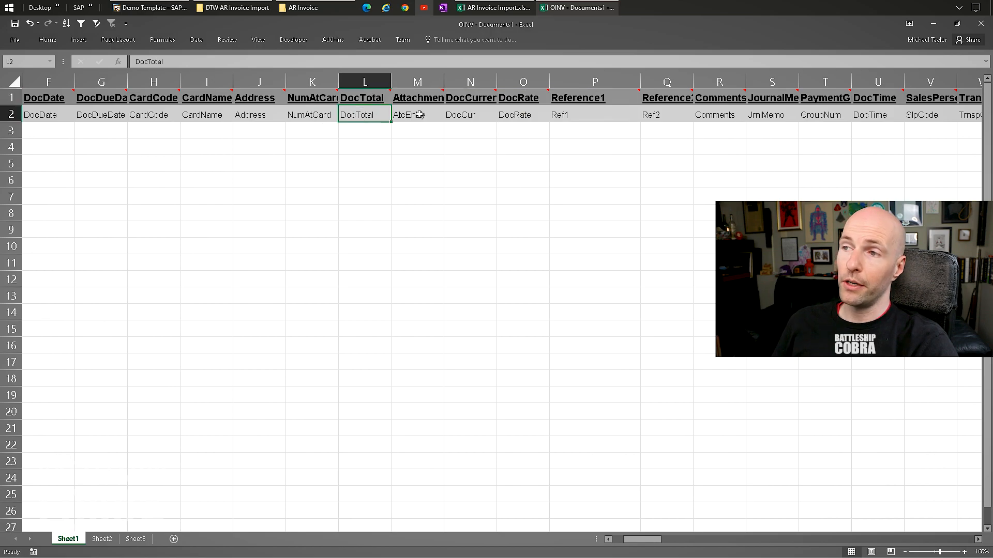
pyautogui.click(419, 114)
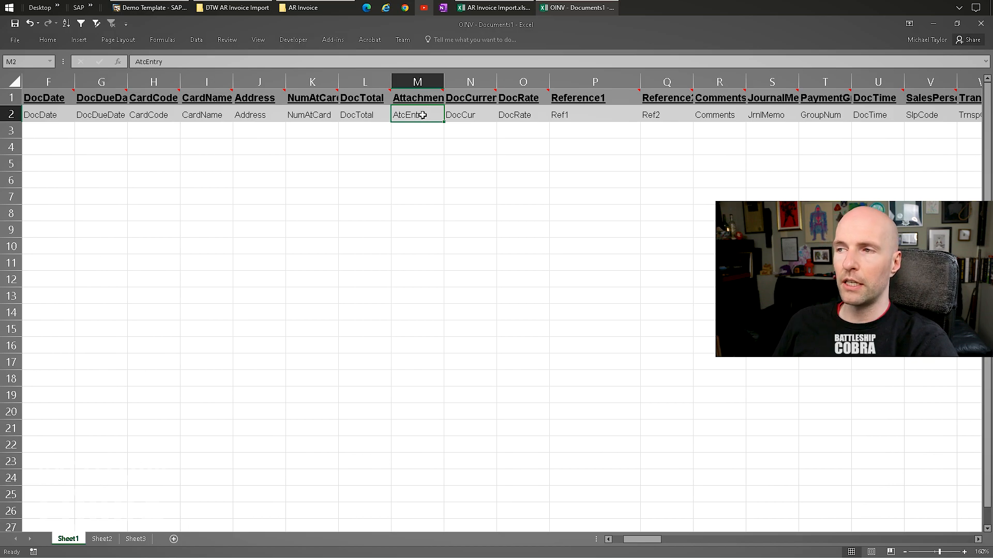
# Compare the two header names of the DocCurrency, DocRate and Reference1 columns and read the comment on the DocCurrency heading.
pyautogui.click(420, 162)
pyautogui.click(461, 117)
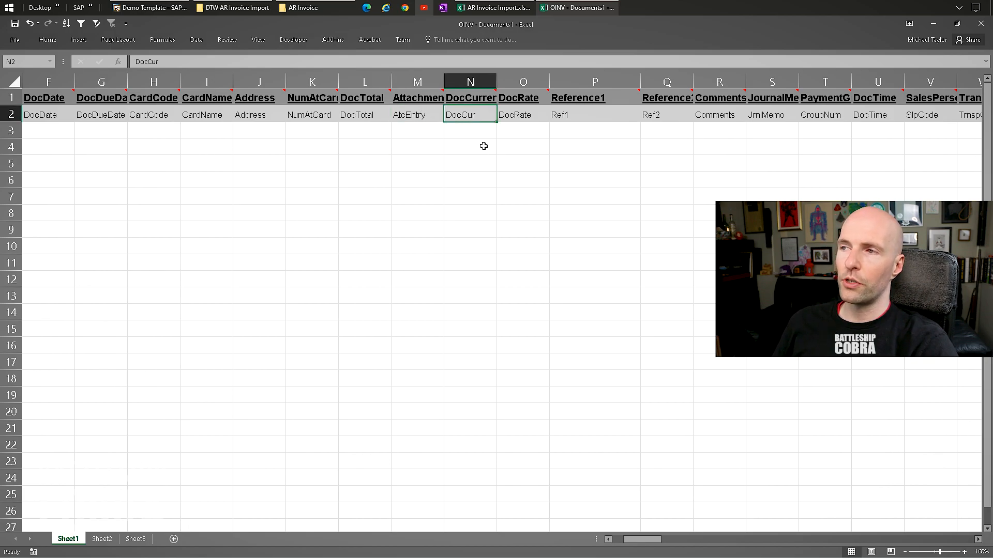
pyautogui.click(476, 96)
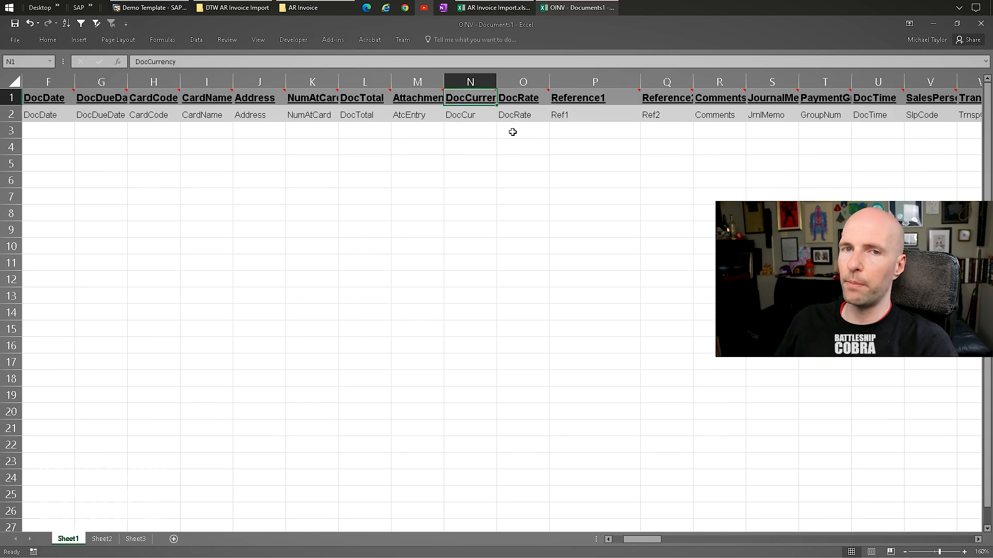
pyautogui.click(526, 95)
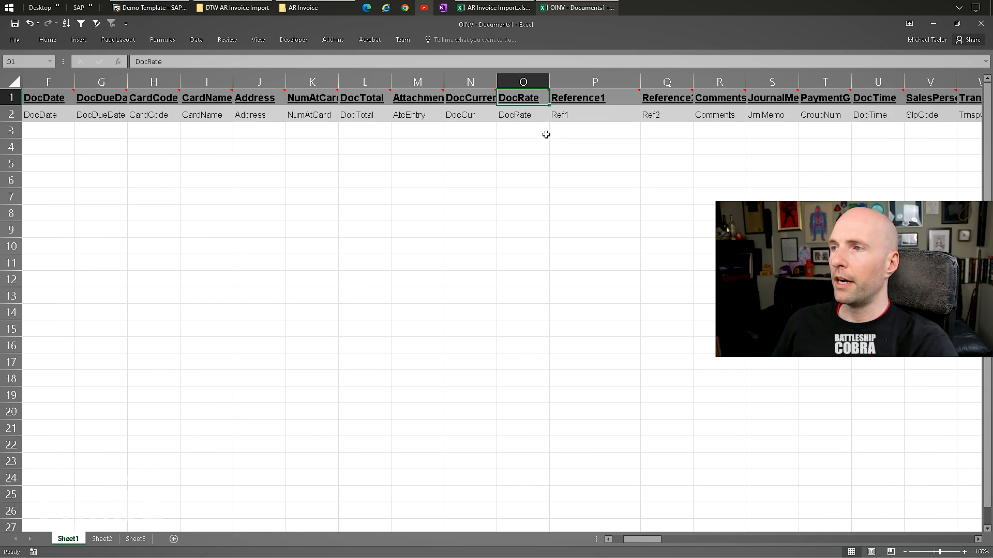
pyautogui.click(592, 99)
pyautogui.moveTo(588, 114); pyautogui.dragTo(518, 111)
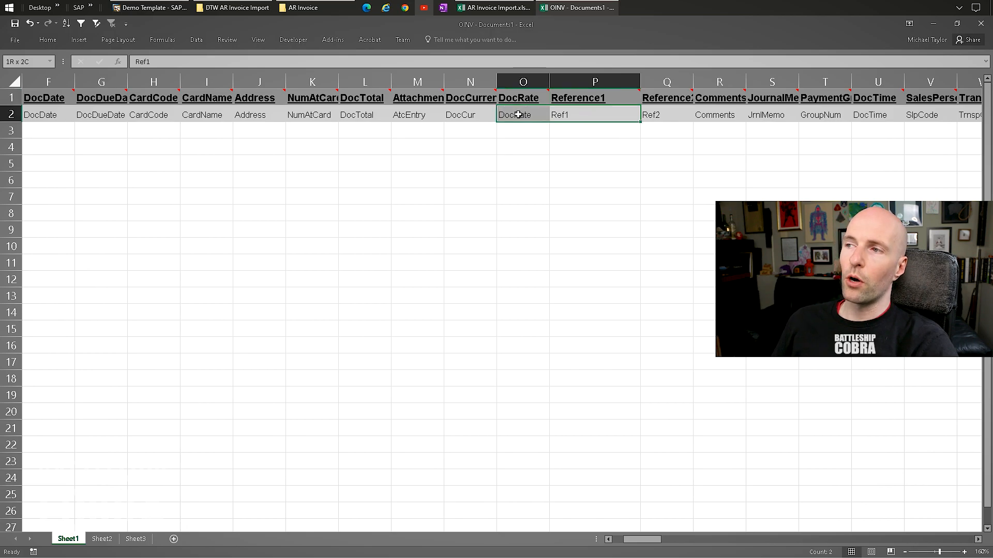
pyautogui.moveTo(455, 113); pyautogui.dragTo(522, 111)
pyautogui.moveTo(409, 112); pyautogui.dragTo(463, 113)
pyautogui.click(424, 114)
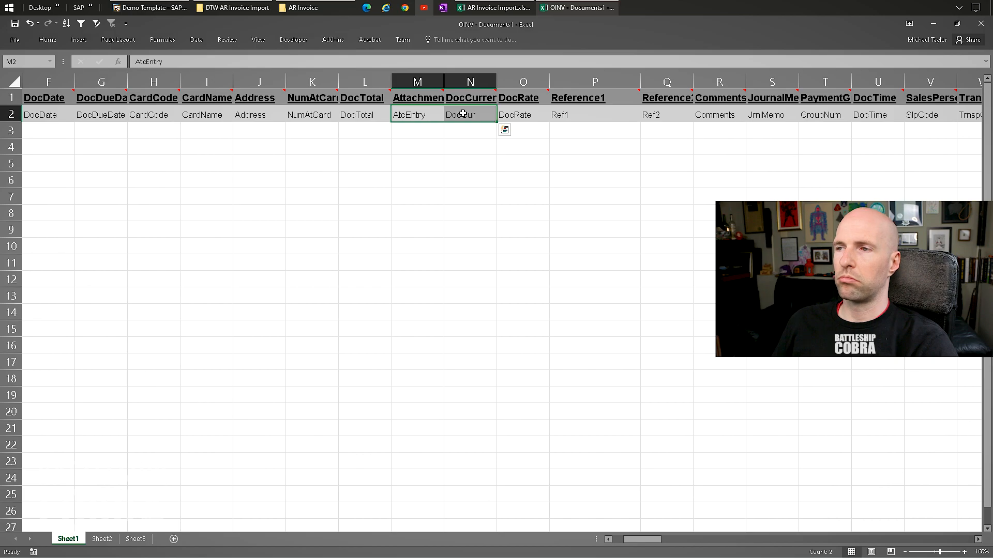
pyautogui.click(450, 115)
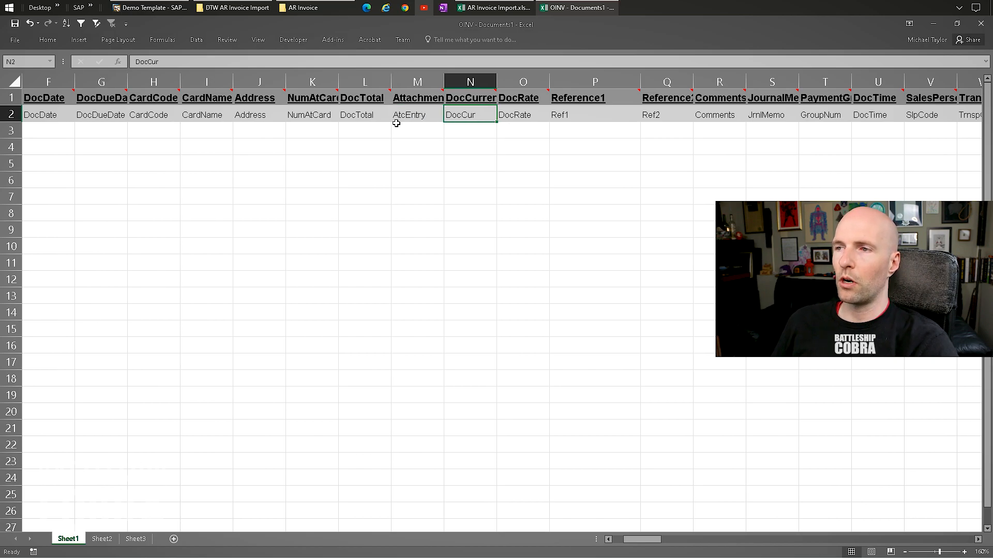
pyautogui.click(380, 112)
pyautogui.click(476, 109)
pyautogui.click(482, 95)
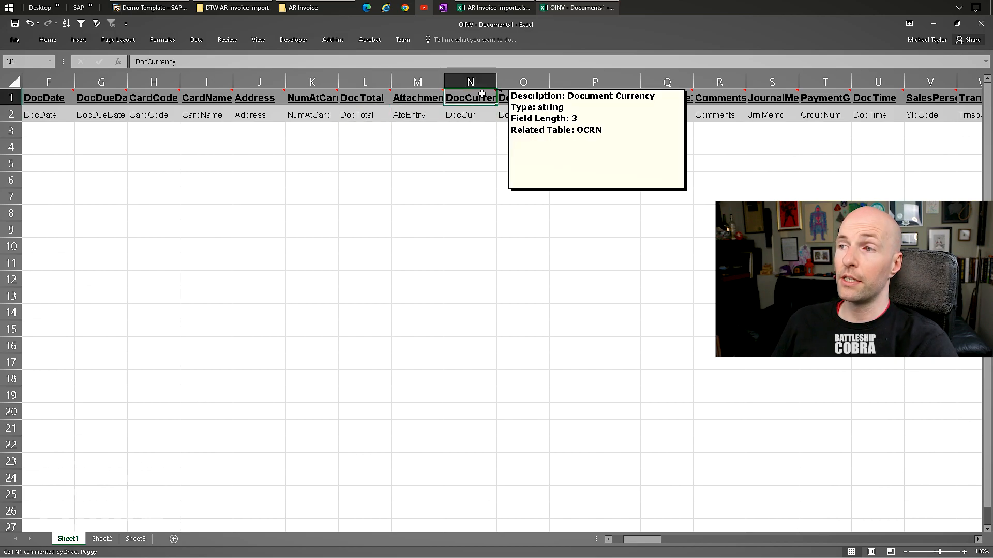
pyautogui.click(473, 114)
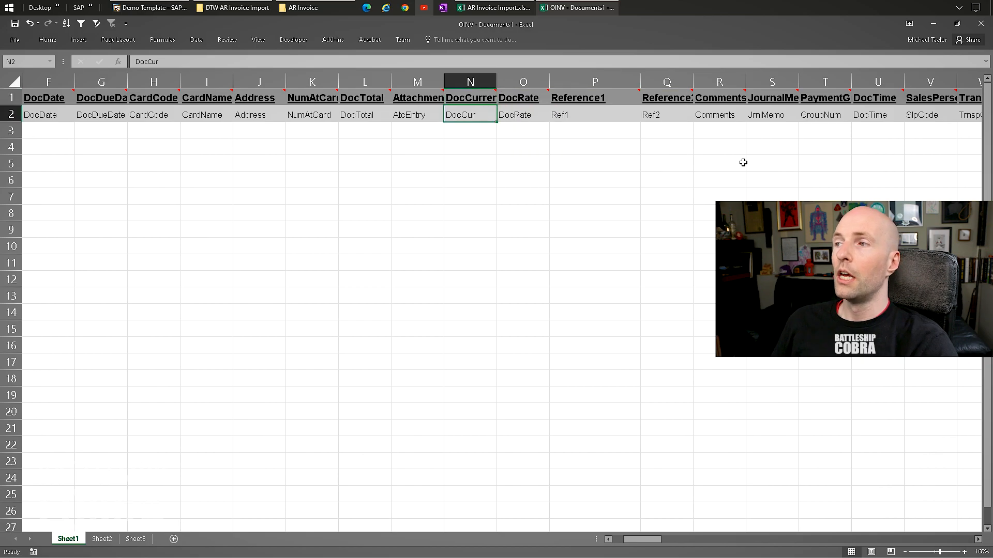
pyautogui.click(577, 110)
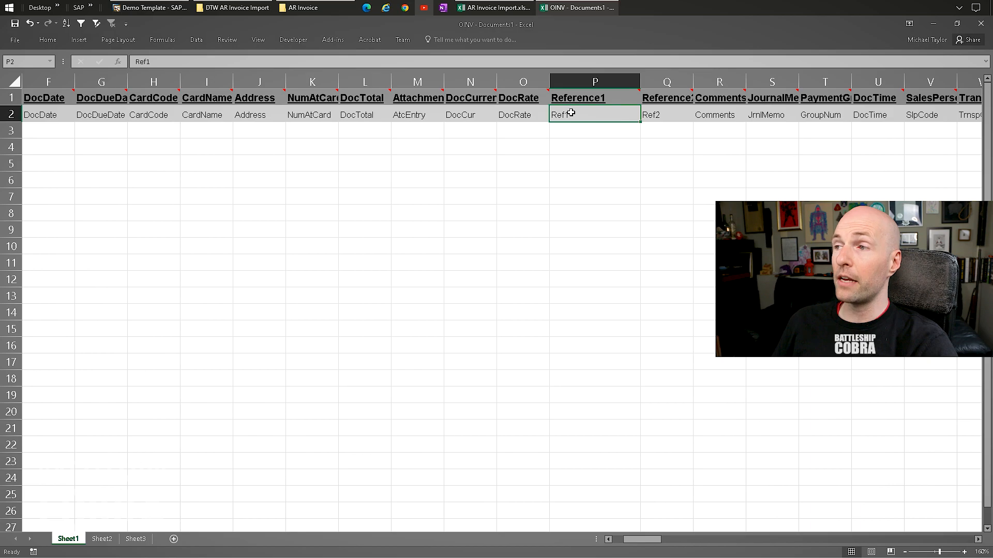
# Find the Series column (AC) and examine its two header names and the field comment on its heading.
pyautogui.moveTo(653, 539); pyautogui.dragTo(694, 539)
pyautogui.click(577, 119)
pyautogui.click(385, 108)
pyautogui.click(315, 111)
pyautogui.click(238, 108)
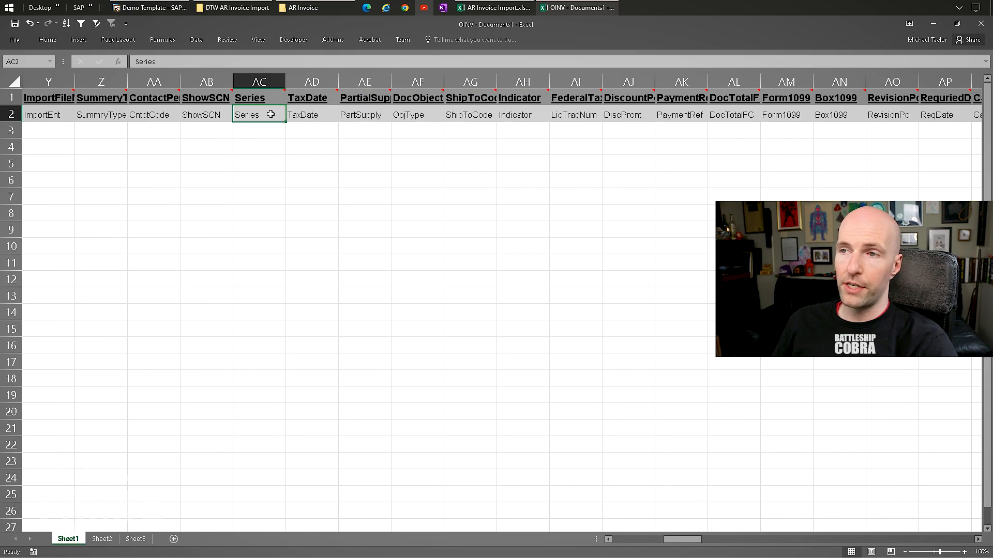
pyautogui.click(311, 117)
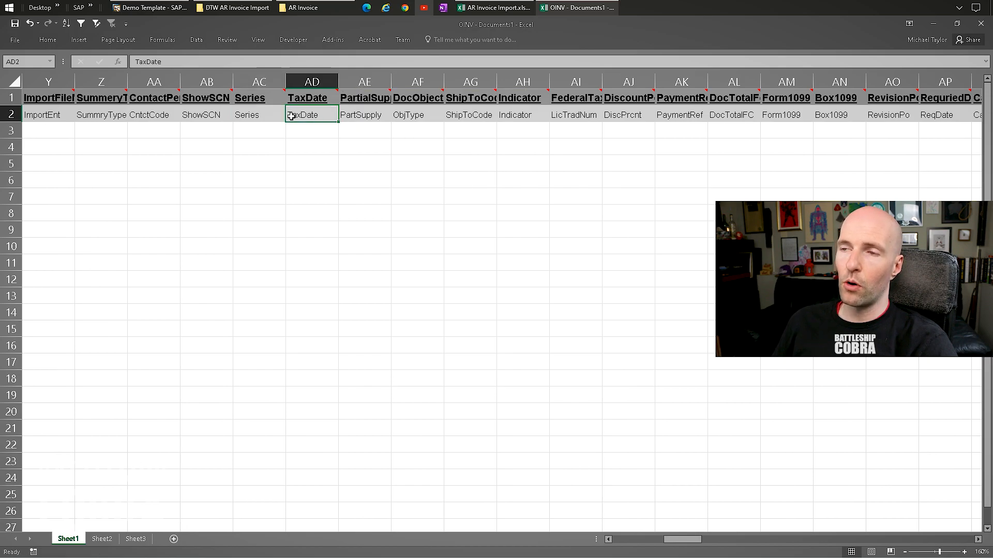
pyautogui.moveTo(261, 97); pyautogui.dragTo(262, 110)
pyautogui.click(262, 97)
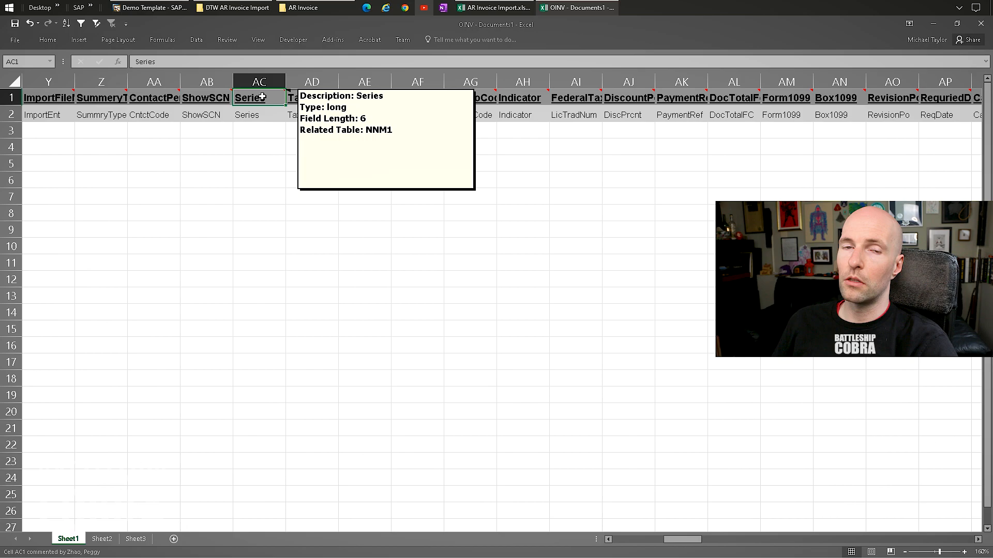
pyautogui.click(256, 112)
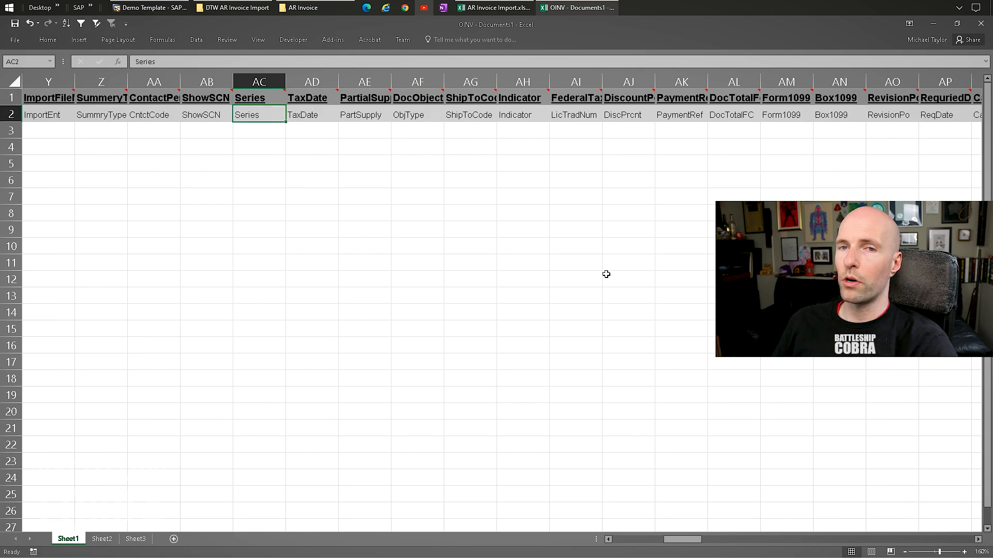
# Read the comment on the DocType heading in column C and highlight its valid values dDocument_Items and dDocument_Service.
pyautogui.moveTo(682, 540); pyautogui.dragTo(631, 539)
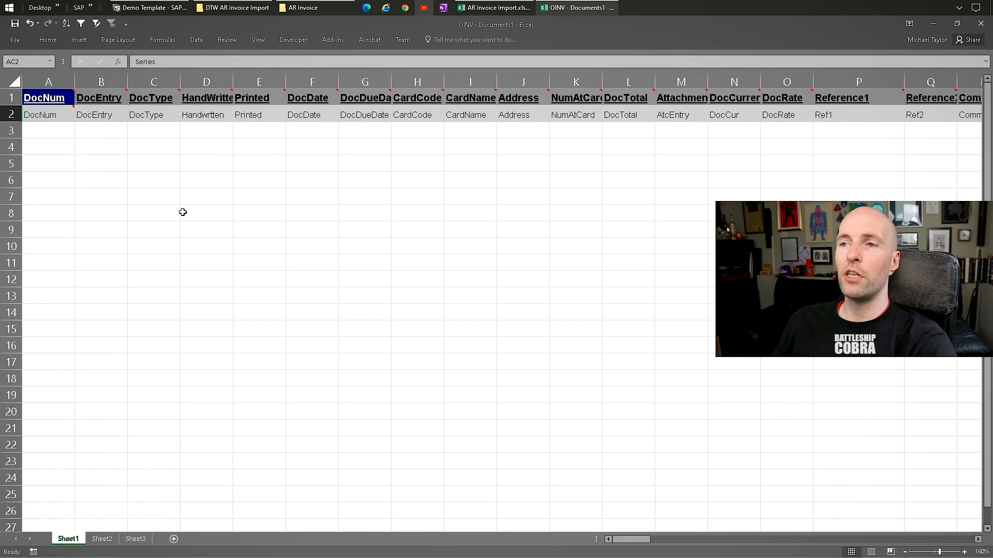
pyautogui.moveTo(103, 98)
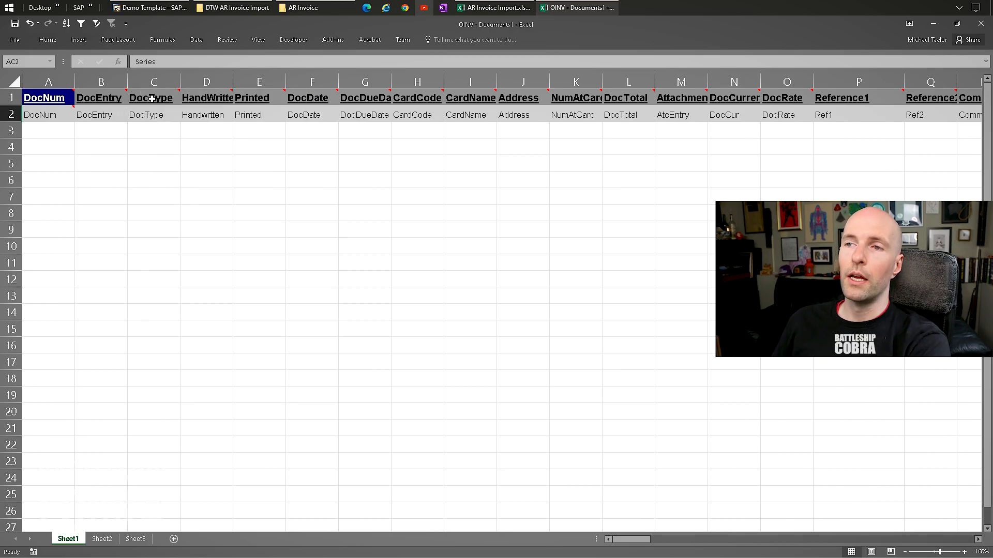
pyautogui.moveTo(152, 94)
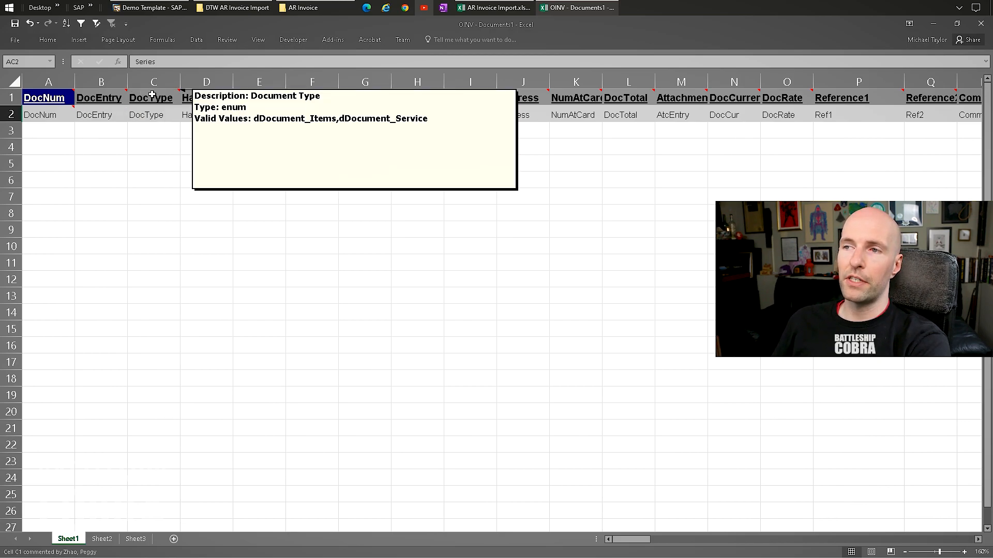
pyautogui.rightClick(152, 95)
pyautogui.click(176, 258)
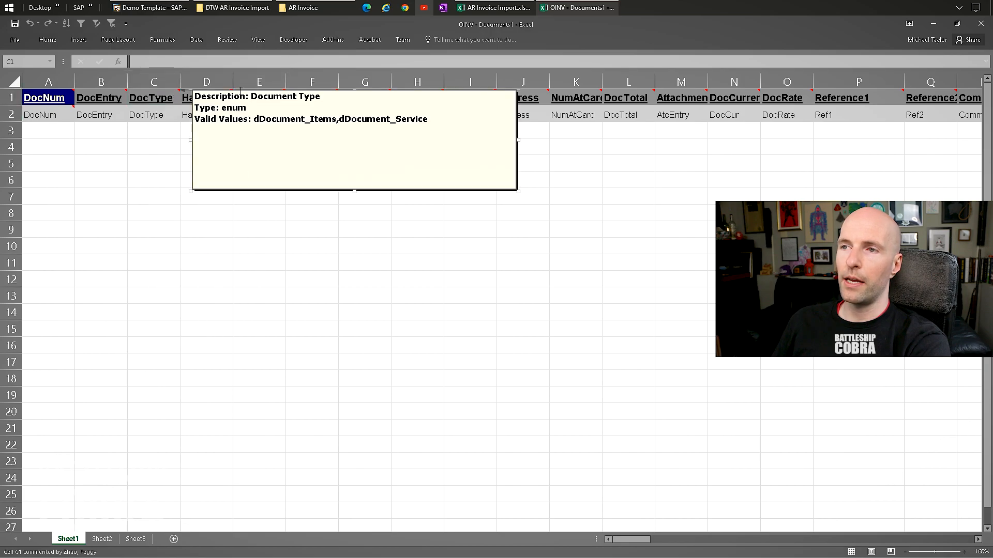
pyautogui.click(240, 85)
pyautogui.rightClick(171, 95)
pyautogui.click(176, 257)
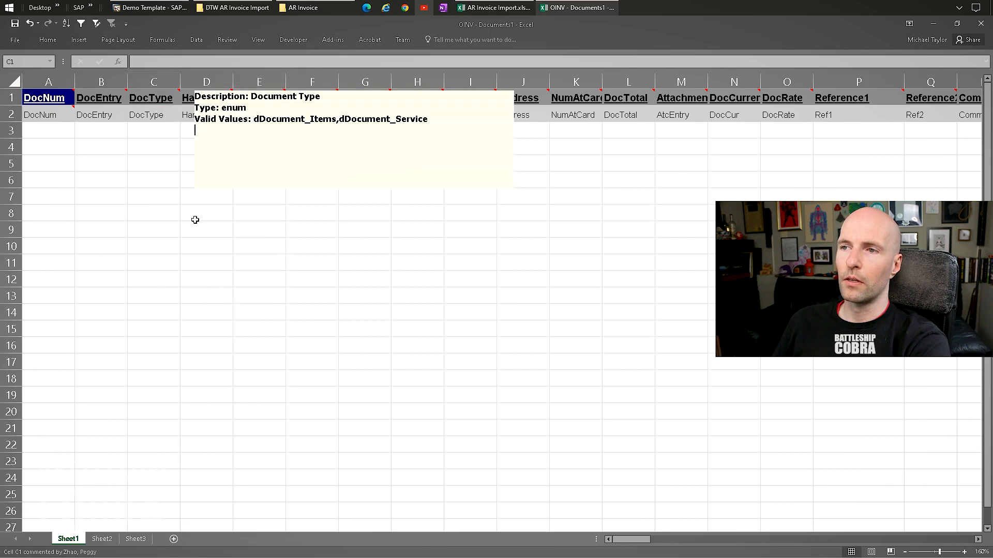
pyautogui.moveTo(275, 122); pyautogui.dragTo(331, 120)
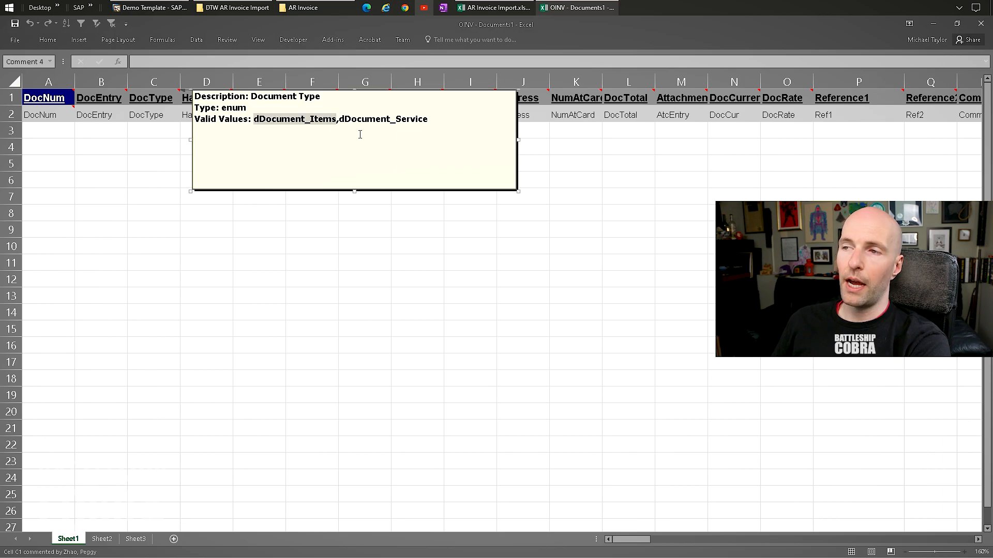
pyautogui.moveTo(344, 120); pyautogui.dragTo(429, 120)
pyautogui.click(383, 260)
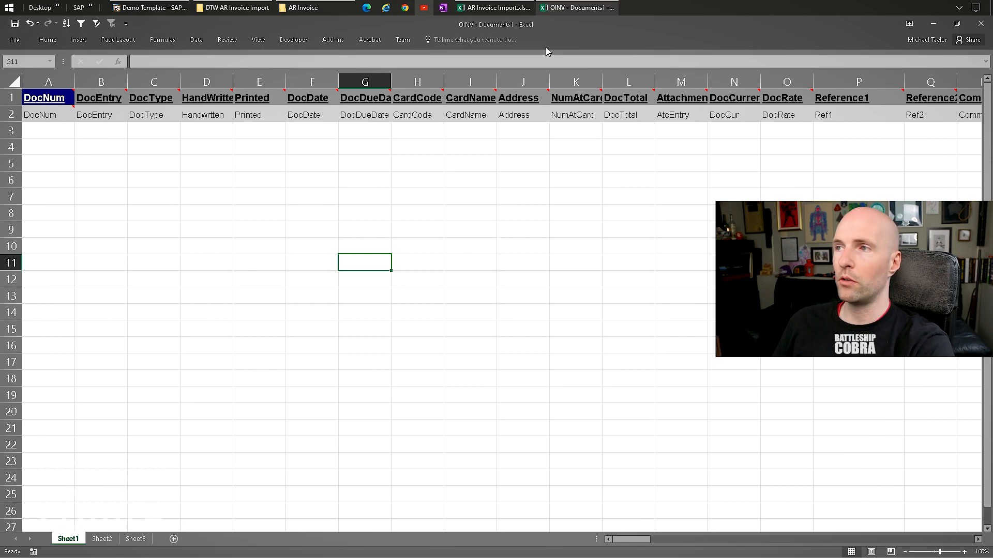
# Switch to the AR Invoice Import workbook and review the DocNum and DocType entries in rows 3 to 5 of the OINV sheet.
pyautogui.click(495, 4)
pyautogui.click(203, 164)
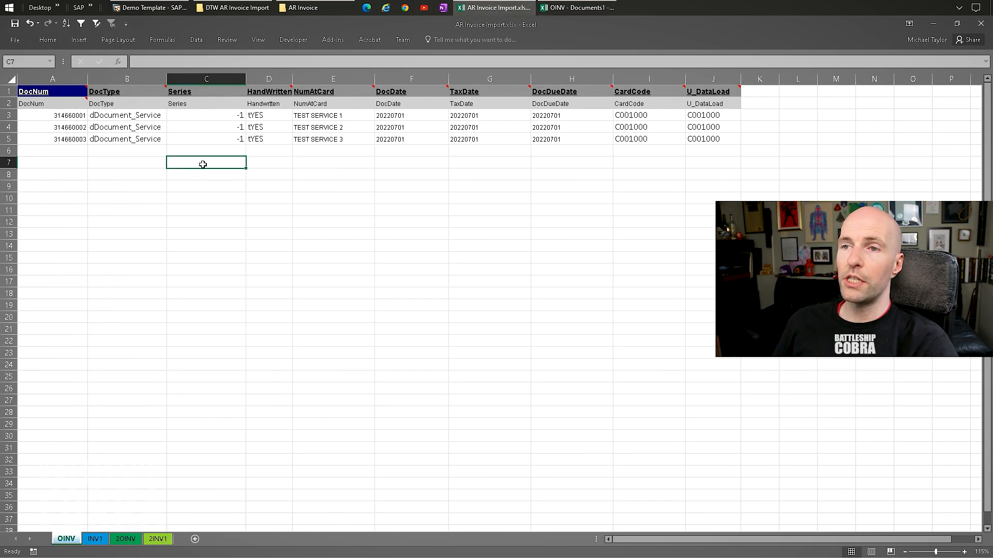
pyautogui.scroll(5, 211, 220)
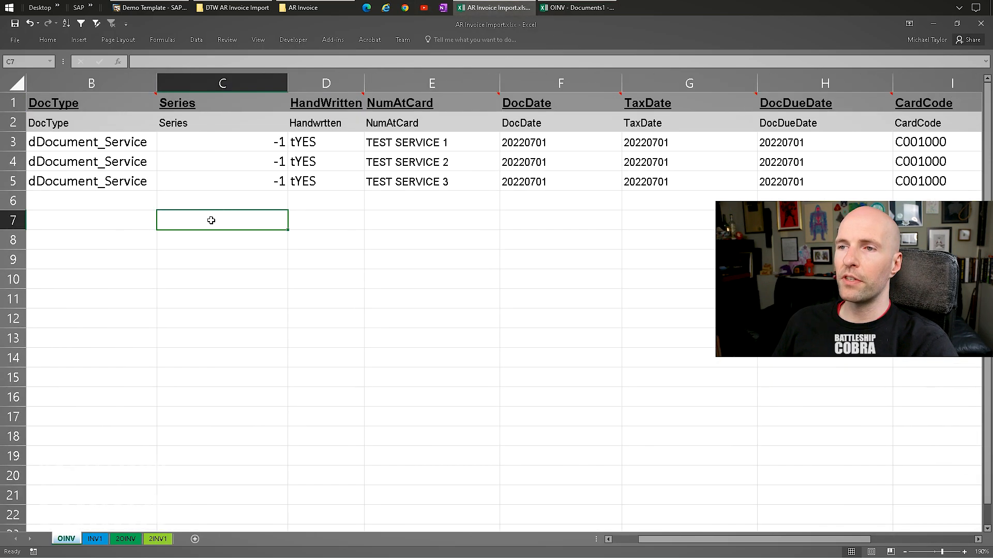
pyautogui.click(608, 539)
pyautogui.moveTo(116, 144); pyautogui.dragTo(111, 181)
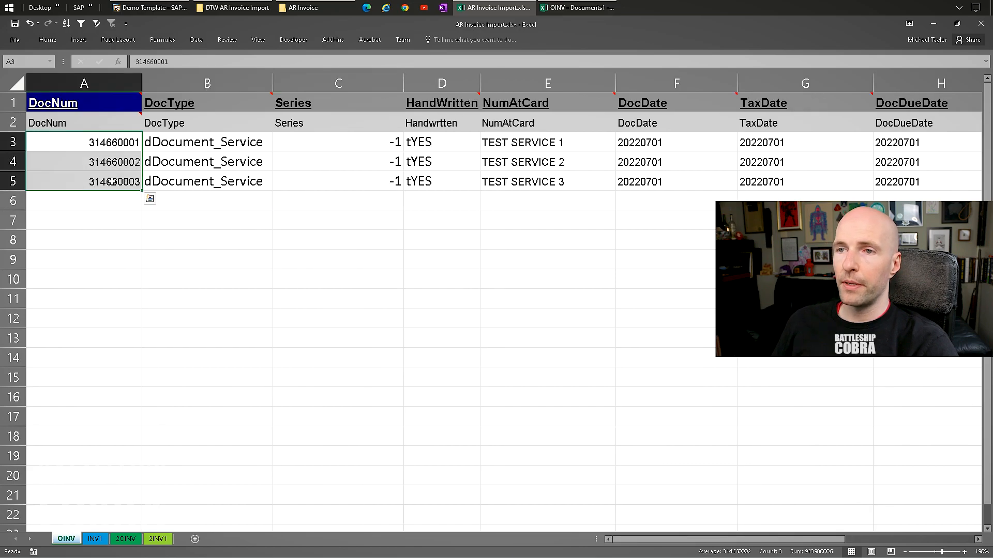
pyautogui.moveTo(183, 137); pyautogui.dragTo(188, 181)
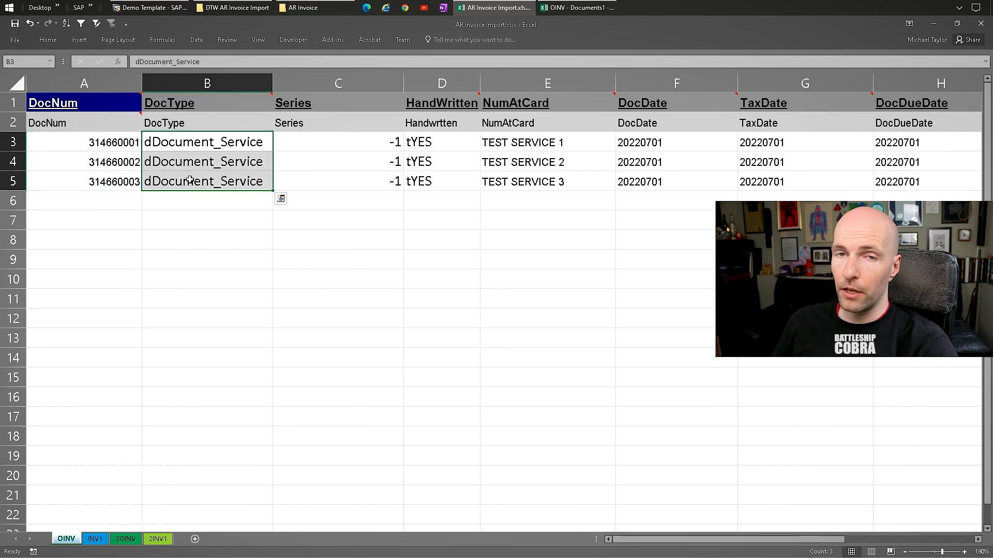
# Examine the Series entries for the three invoices in rows 3 to 5.
pyautogui.moveTo(358, 150); pyautogui.dragTo(361, 182)
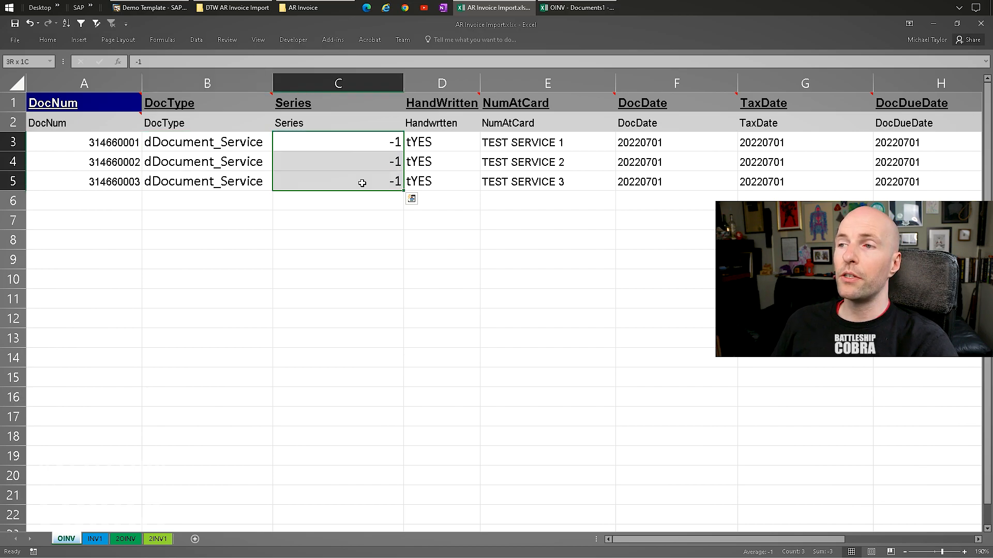
pyautogui.click(378, 138)
pyautogui.moveTo(378, 139); pyautogui.dragTo(372, 176)
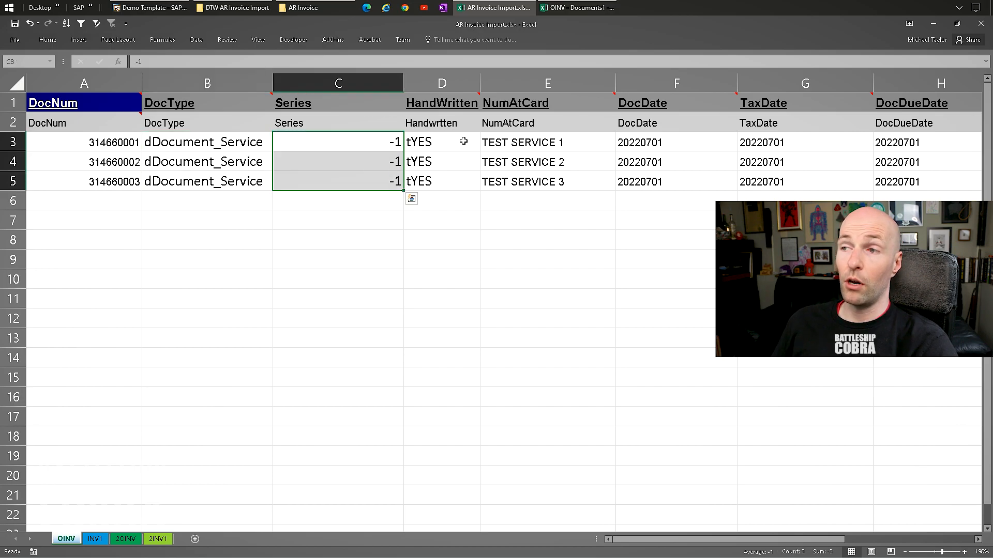
pyautogui.moveTo(391, 144); pyautogui.dragTo(389, 179)
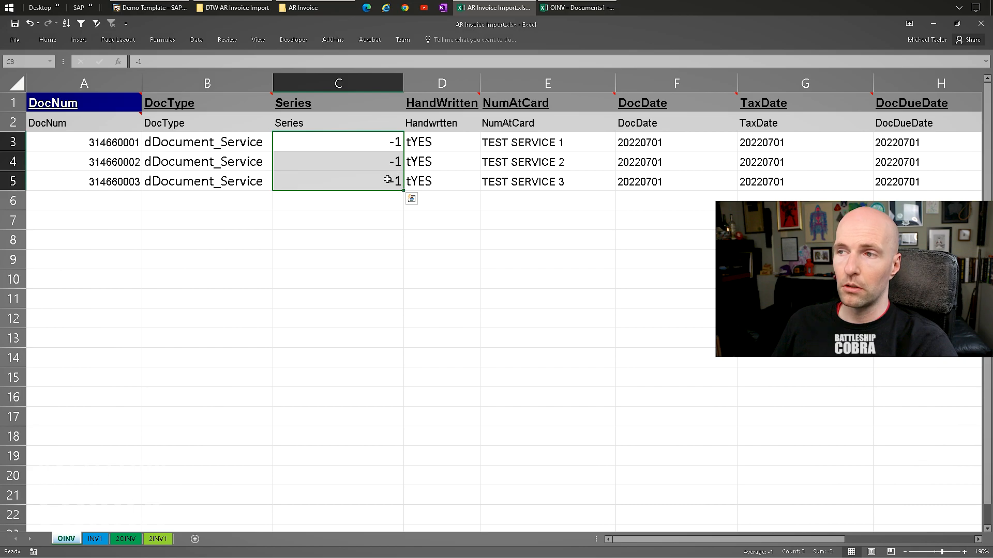
# Compare the DocNum entries of the three invoices with their NumAtCard, HandWritten and Series entries.
pyautogui.moveTo(125, 138); pyautogui.dragTo(133, 176)
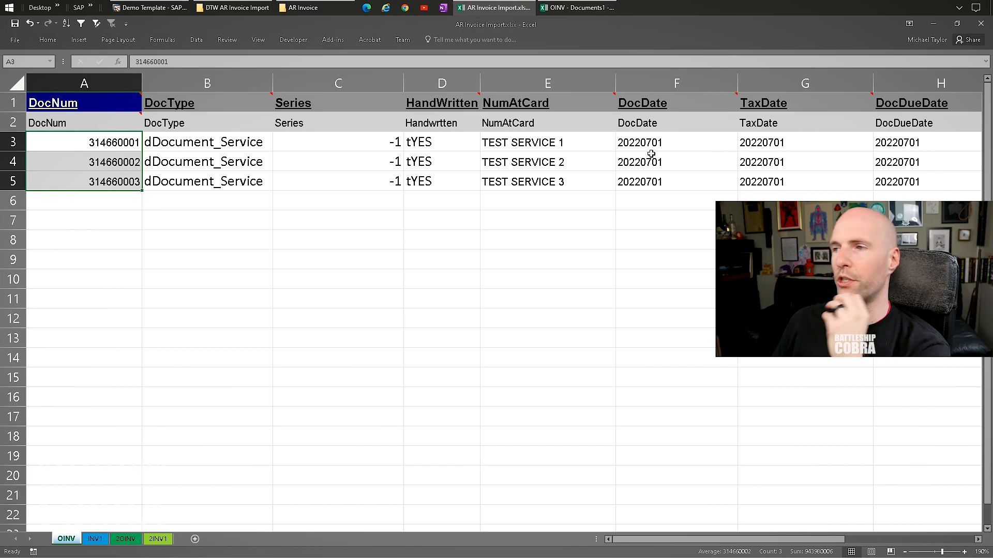
pyautogui.moveTo(516, 142); pyautogui.dragTo(512, 185)
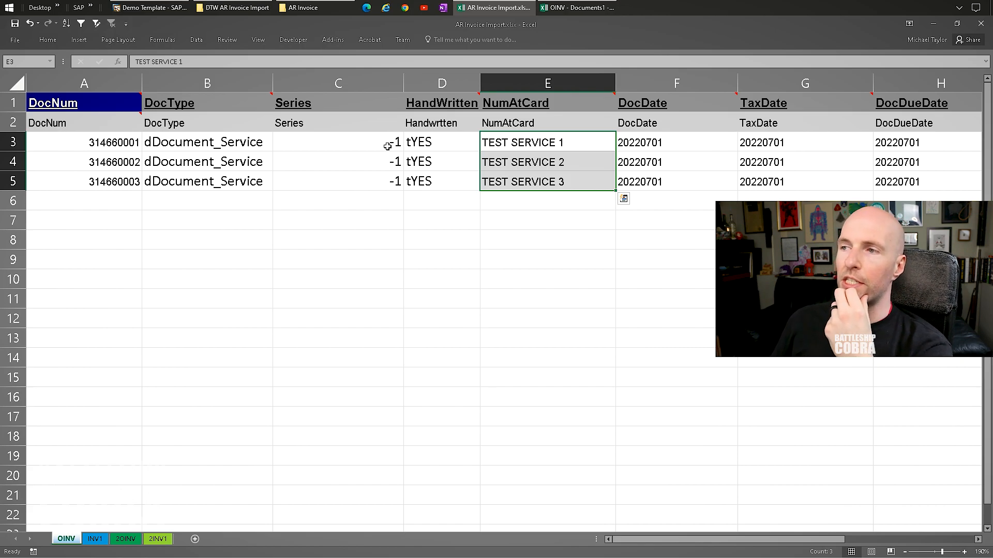
pyautogui.moveTo(421, 142); pyautogui.dragTo(355, 181)
pyautogui.moveTo(134, 142); pyautogui.dragTo(129, 174)
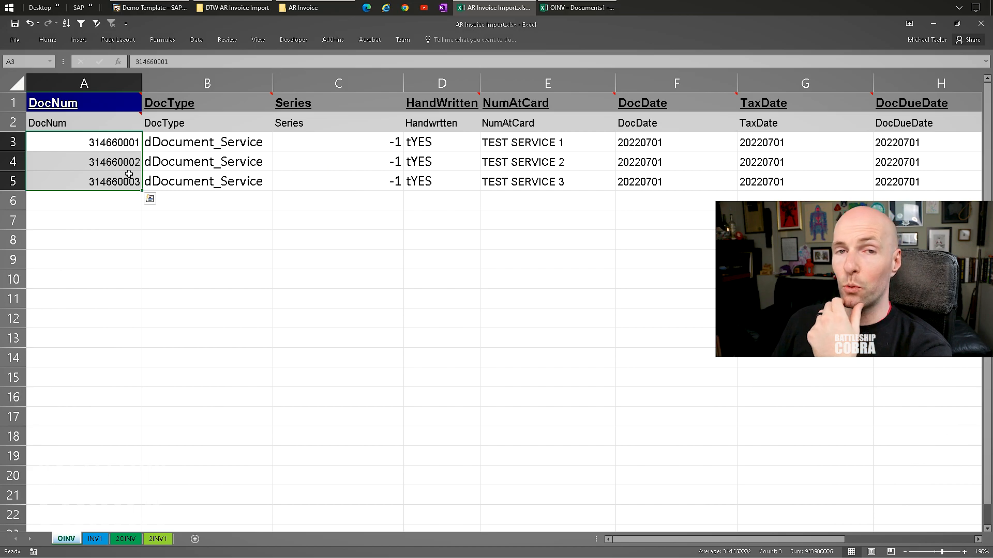
# Review the HandWritten, Series, NumAtCard and DocDate entries and read the field comment on the HandWritten heading.
pyautogui.moveTo(448, 140); pyautogui.dragTo(442, 182)
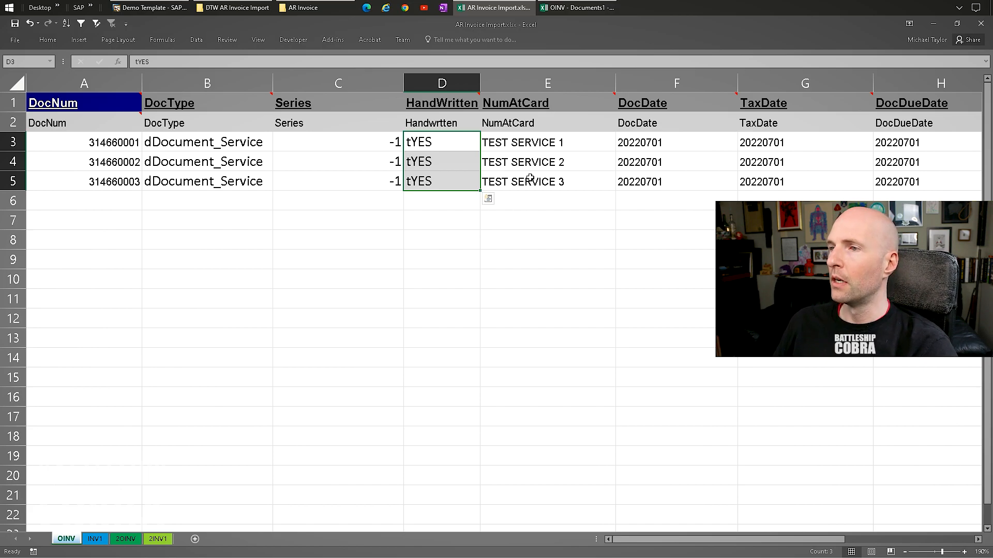
pyautogui.moveTo(375, 139); pyautogui.dragTo(372, 187)
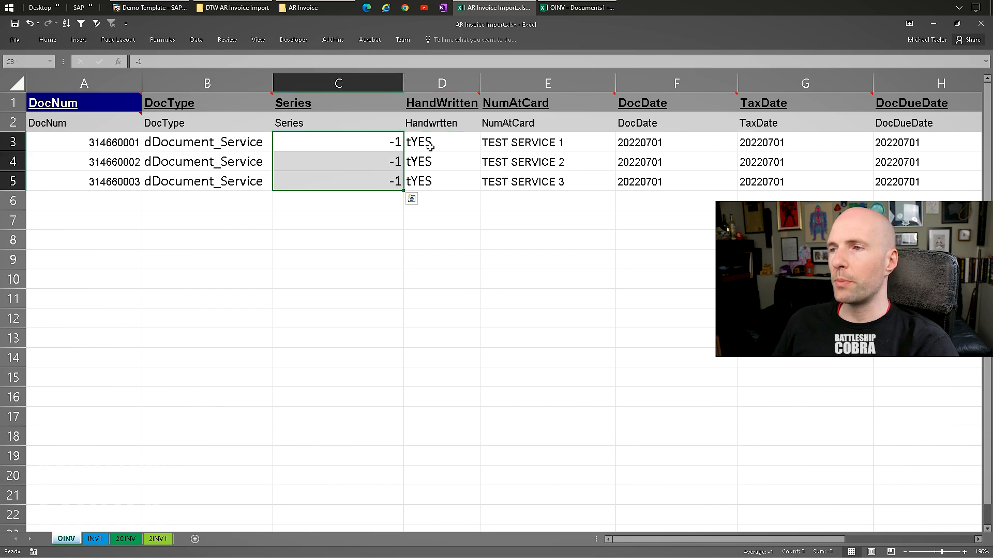
pyautogui.moveTo(430, 150); pyautogui.dragTo(433, 183)
pyautogui.moveTo(465, 104)
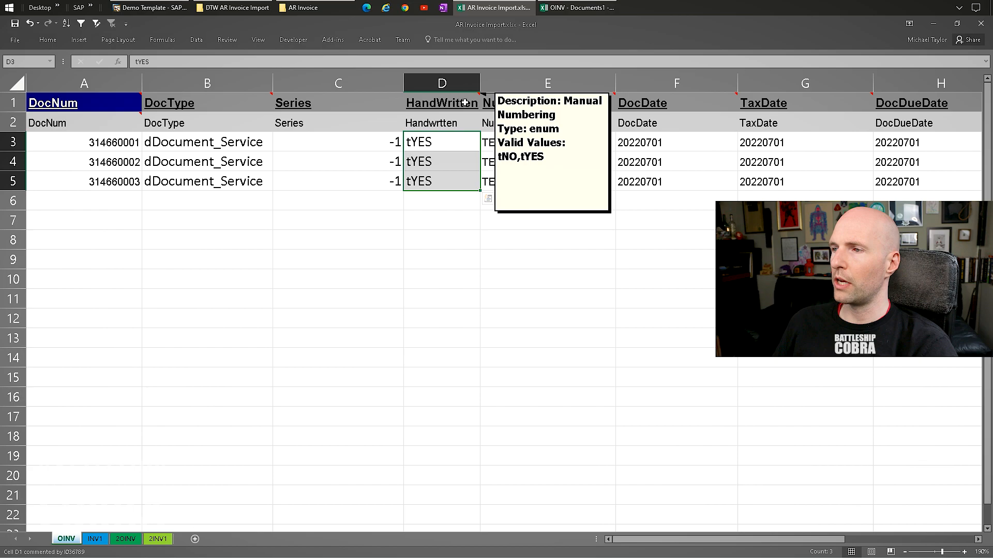
pyautogui.moveTo(512, 139); pyautogui.dragTo(522, 182)
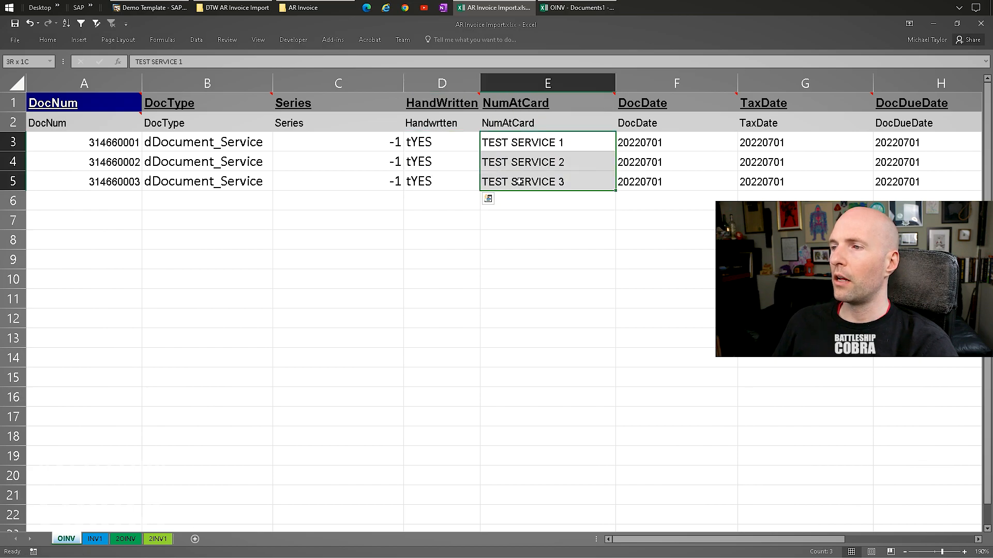
pyautogui.moveTo(653, 142); pyautogui.dragTo(644, 181)
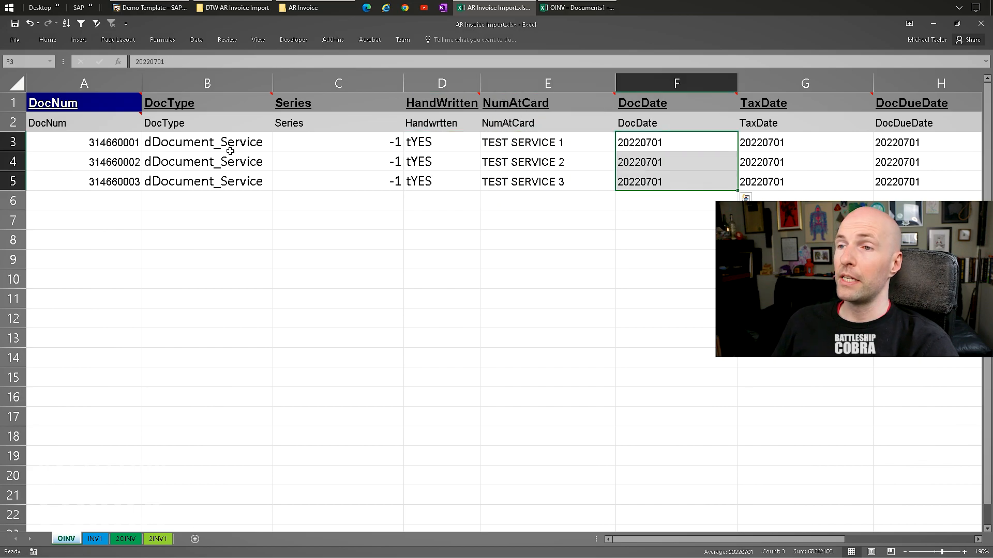
# Widen the comment on the DocDate heading and move it below the data rows to read the required date format.
pyautogui.rightClick(678, 100)
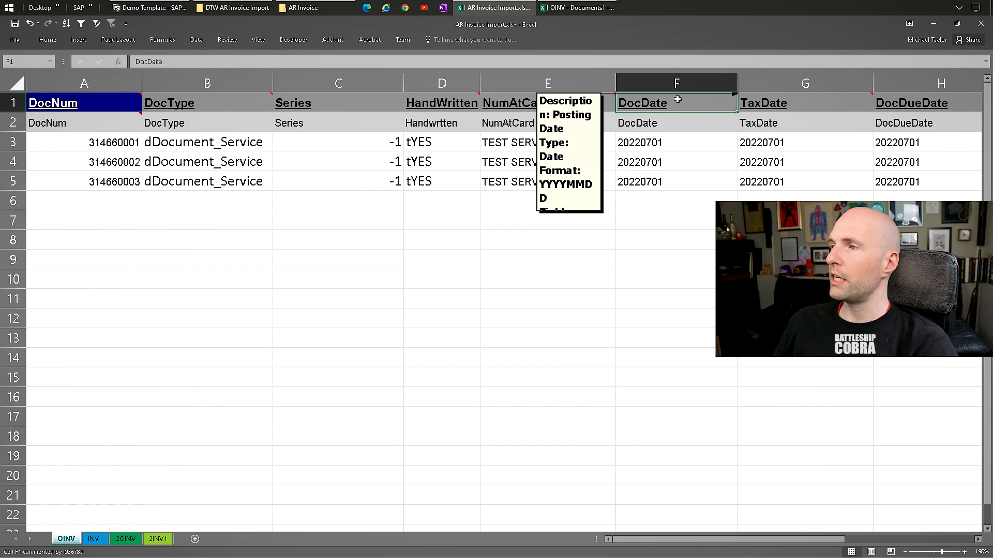
pyautogui.click(695, 261)
pyautogui.moveTo(763, 153); pyautogui.dragTo(649, 154)
pyautogui.moveTo(705, 213); pyautogui.dragTo(336, 343)
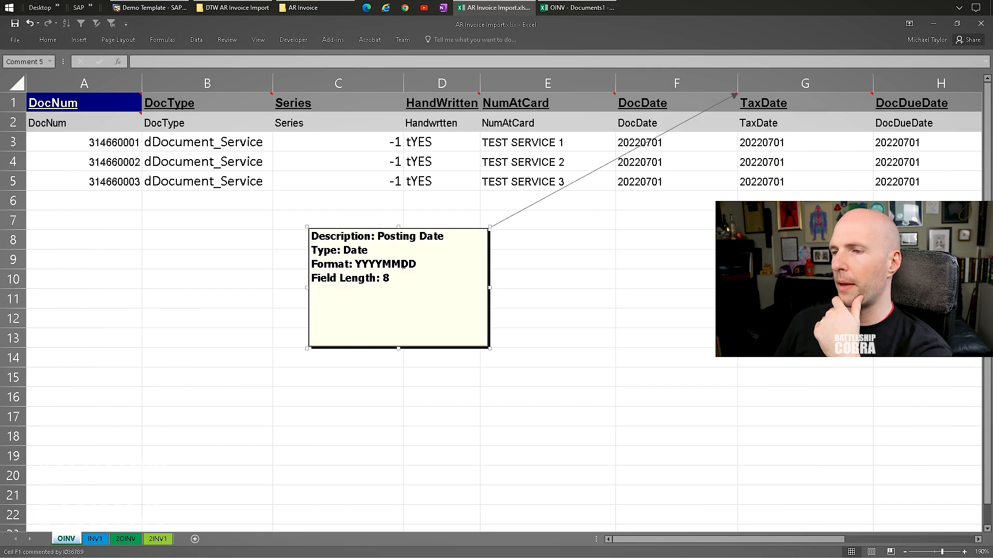
pyautogui.click(672, 140)
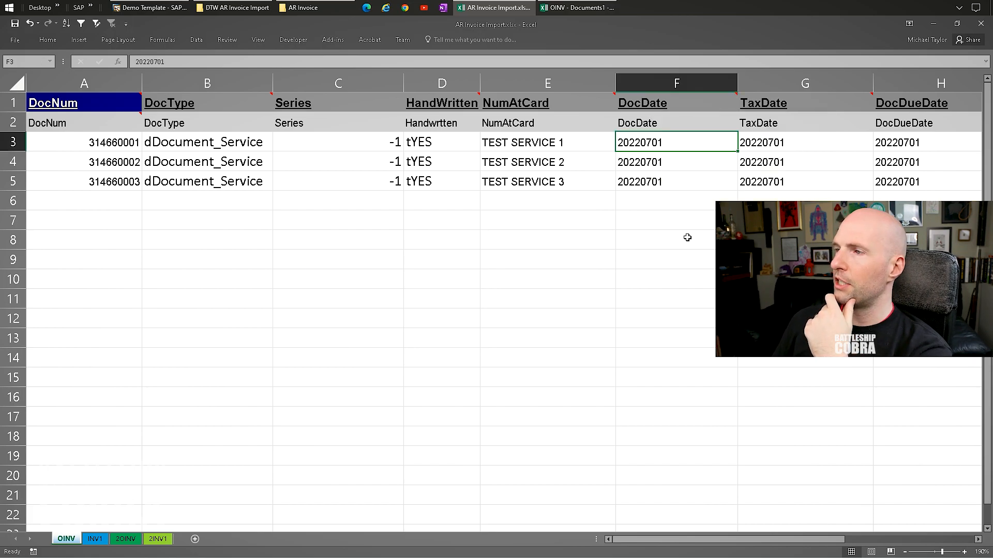
pyautogui.click(696, 257)
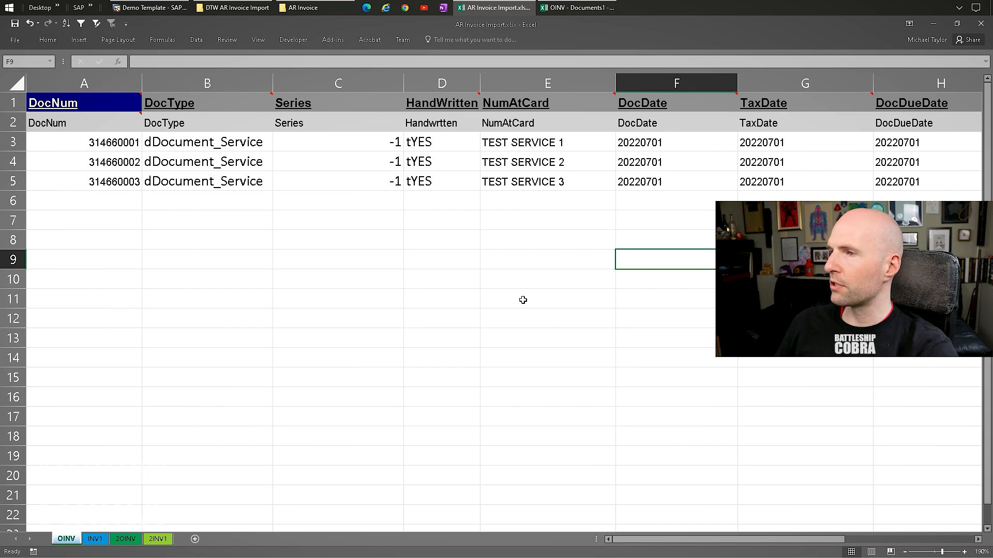
# Bring the remaining OINV columns into view and examine the U_DataLoad user-defined field's two header names.
pyautogui.keyDown('ctrl'); pyautogui.scroll(-3, 460, 225); pyautogui.keyUp('ctrl')
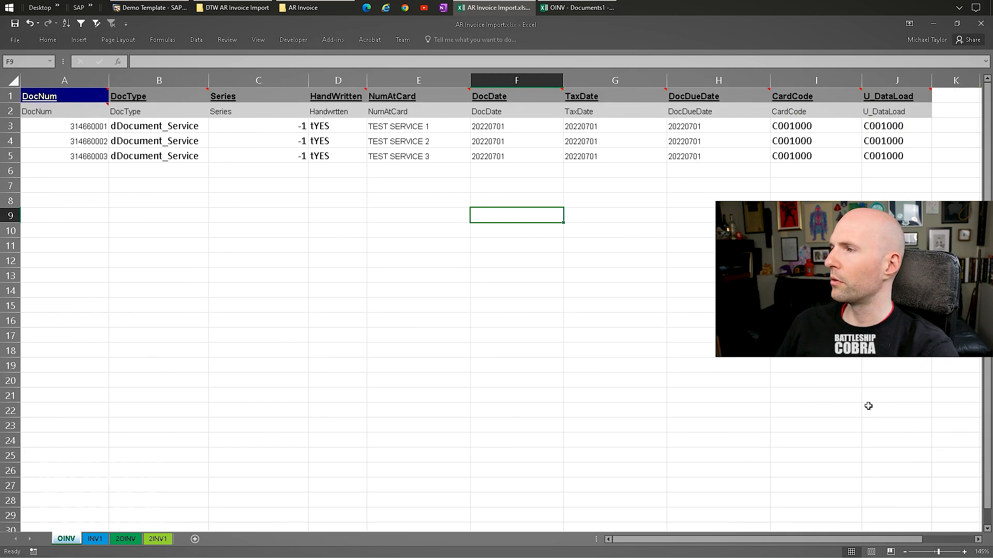
pyautogui.moveTo(828, 543); pyautogui.dragTo(879, 543)
pyautogui.moveTo(706, 95)
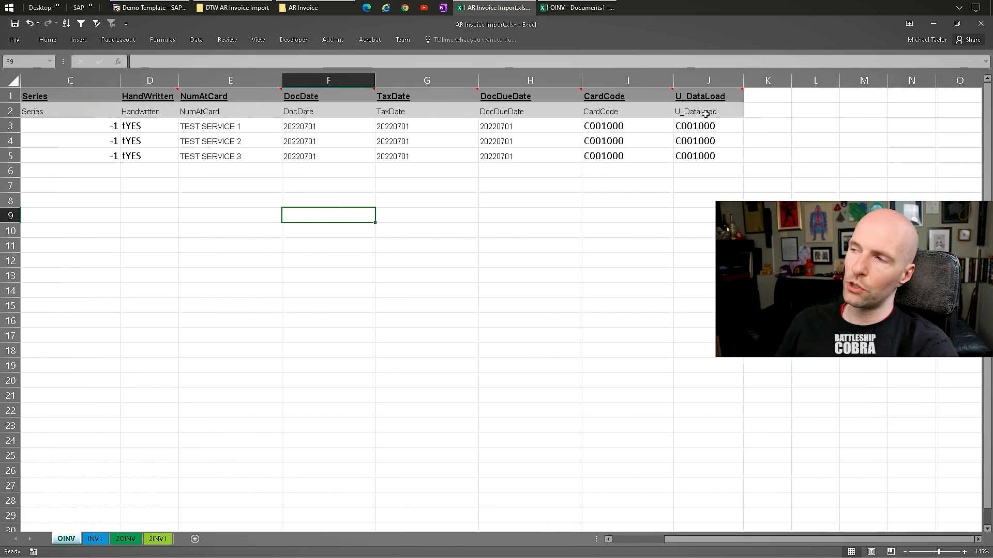
pyautogui.moveTo(701, 96); pyautogui.dragTo(698, 107)
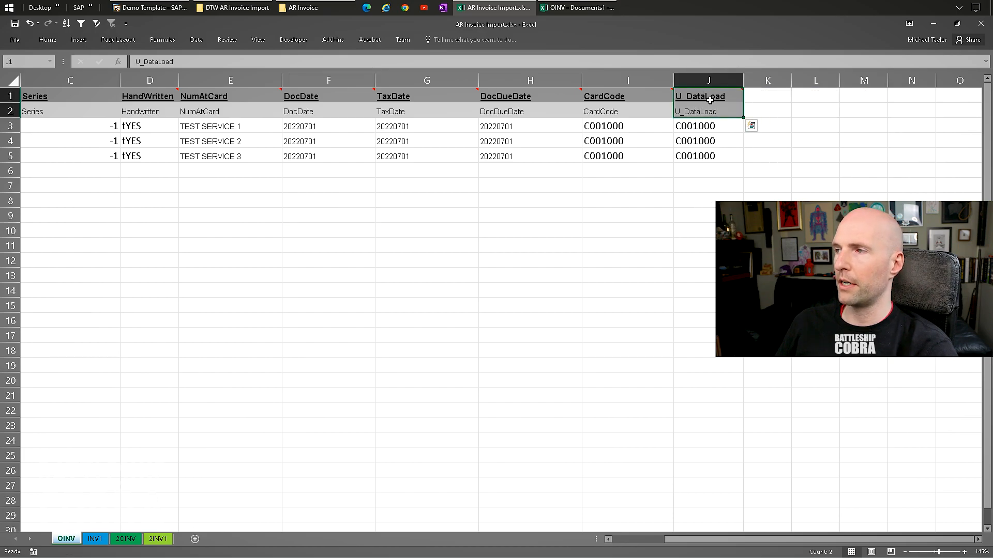
pyautogui.click(710, 100)
pyautogui.moveTo(701, 99)
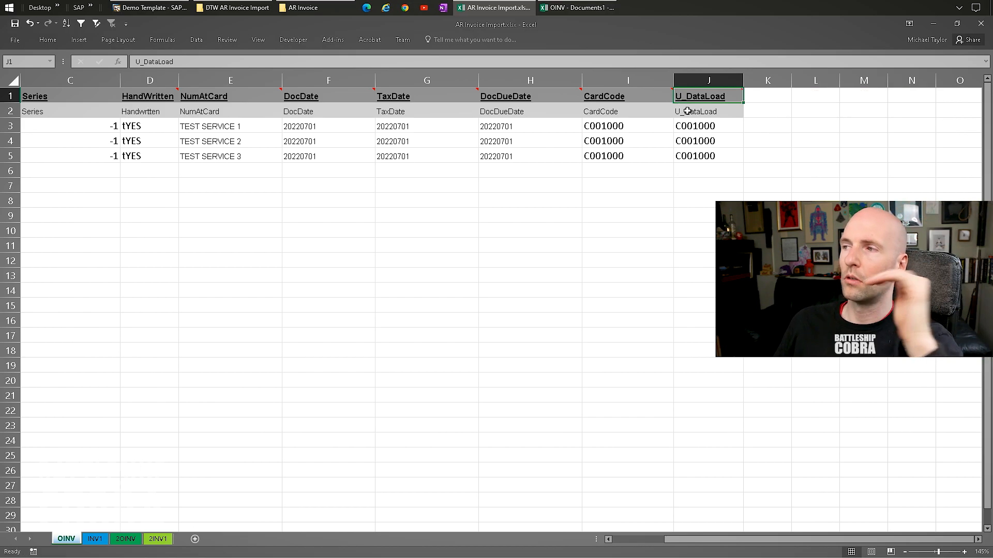
# Open the INV1 sheet and examine its enlarged ParentKey, ItemDescription, AccountCode, TaxCode and LineTotal columns.
pyautogui.click(645, 540)
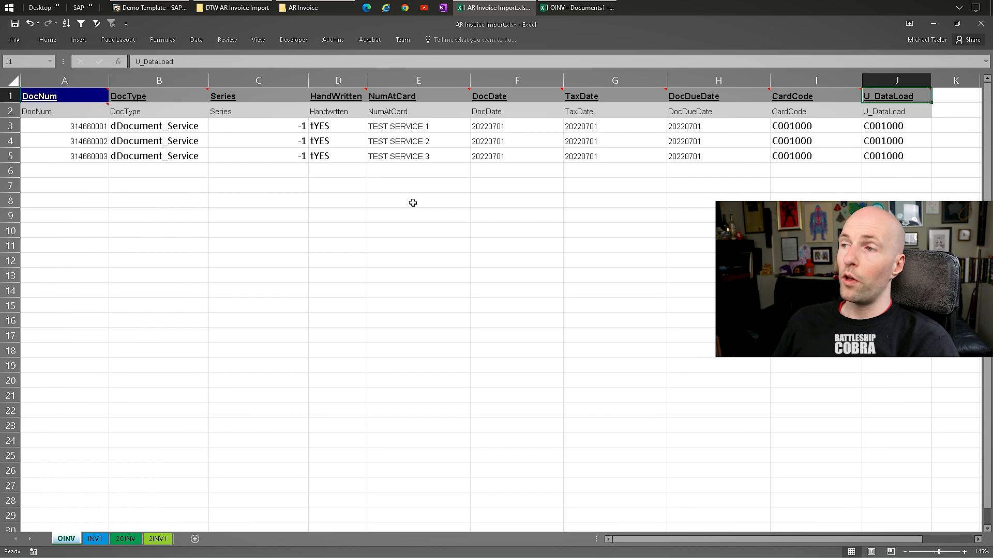
pyautogui.click(94, 539)
pyautogui.scroll(7, 82, 133)
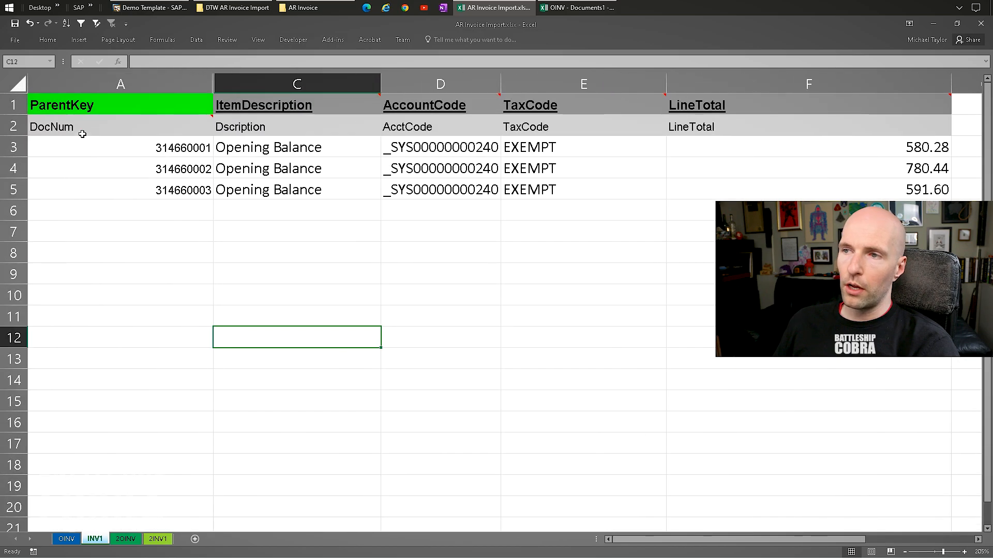
pyautogui.scroll(-1, 205, 167)
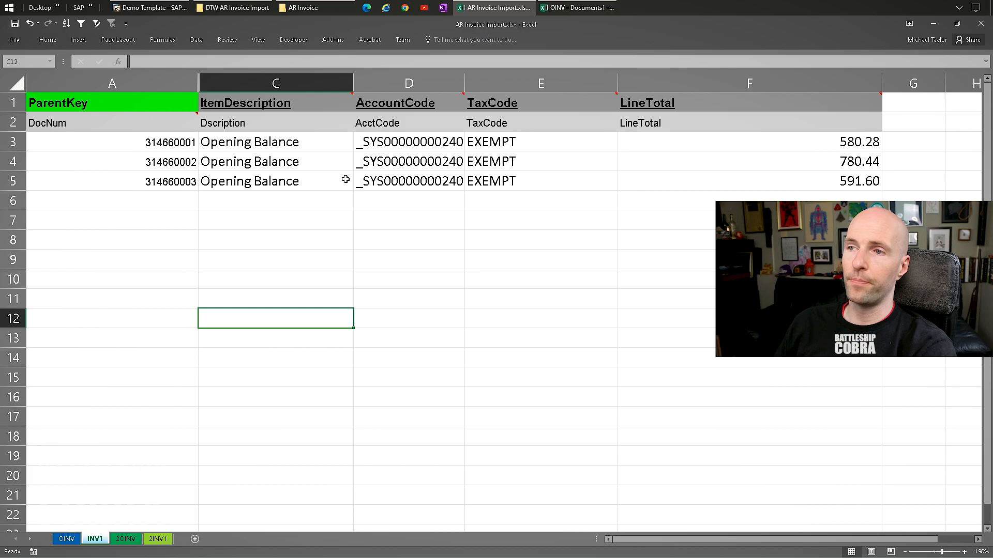
# Compare the DocNum entries on the OINV sheet with the ParentKey entries on the INV1 sheet.
pyautogui.click(67, 539)
pyautogui.moveTo(66, 126); pyautogui.dragTo(68, 156)
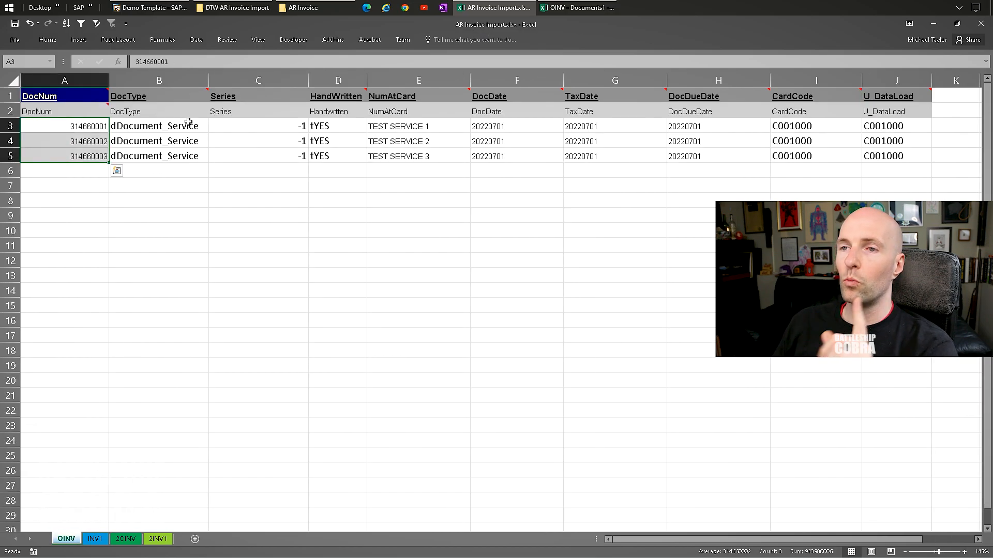
pyautogui.click(95, 539)
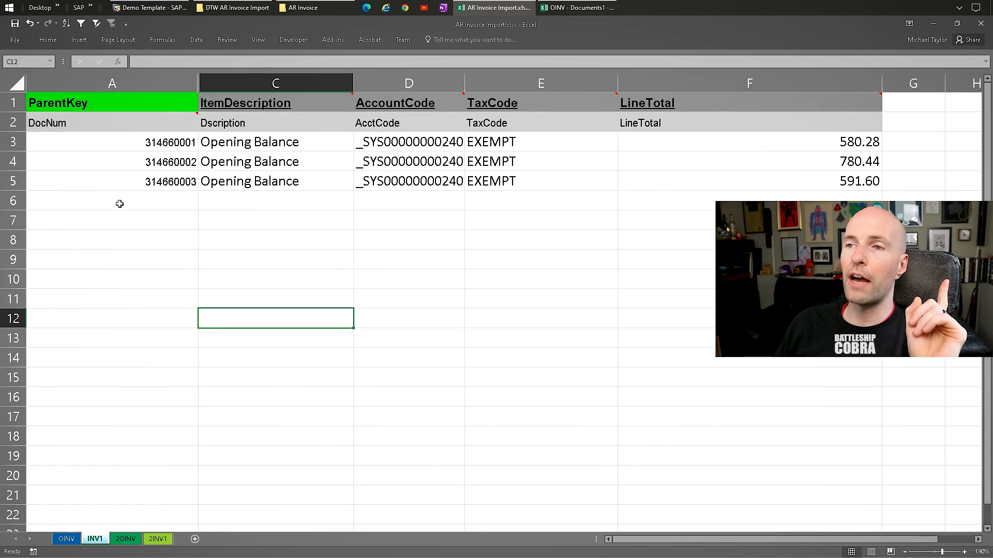
# Examine the three INV1 invoice lines from ParentKey through TaxCode, including their item descriptions.
pyautogui.moveTo(132, 141); pyautogui.dragTo(538, 142)
pyautogui.moveTo(169, 162); pyautogui.dragTo(536, 160)
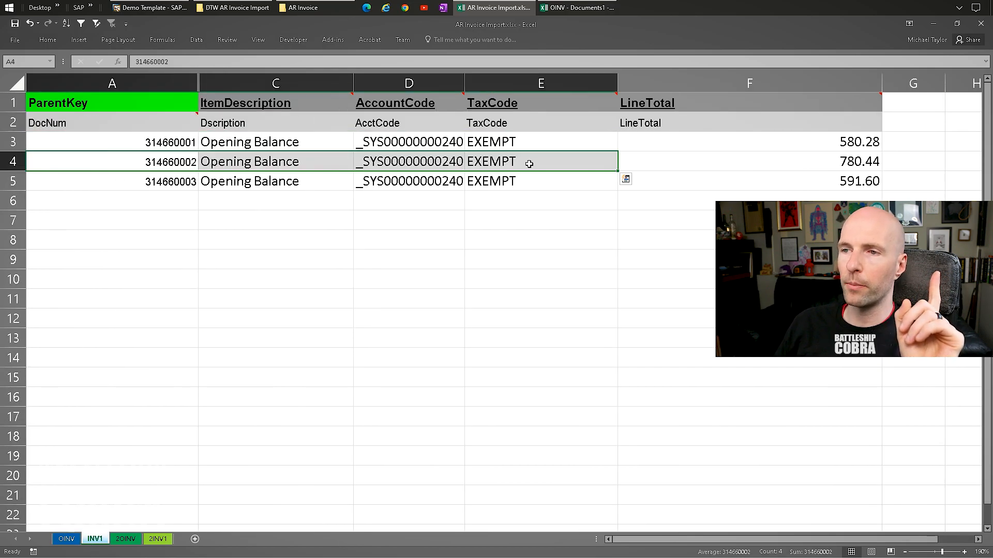
pyautogui.moveTo(158, 178); pyautogui.dragTo(504, 175)
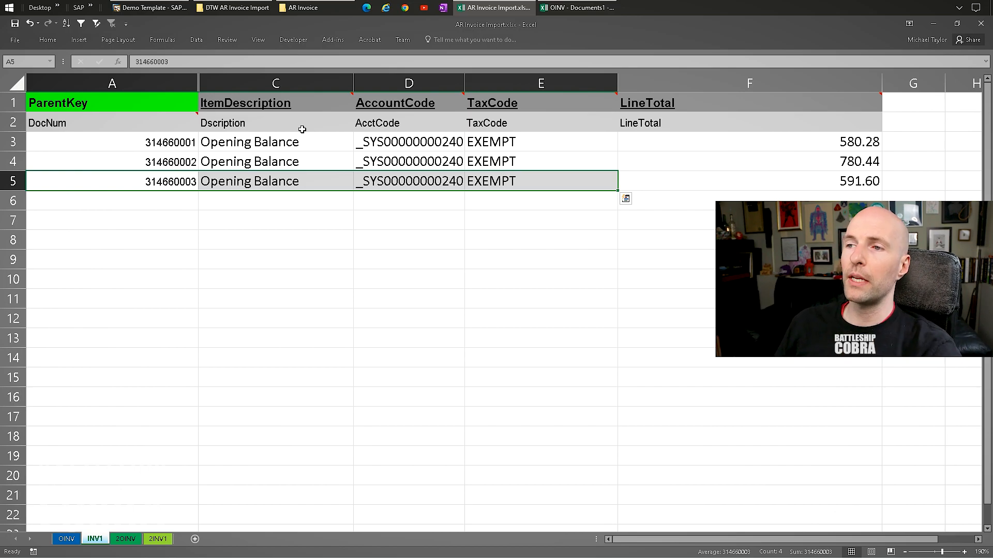
pyautogui.click(316, 141)
pyautogui.moveTo(333, 136); pyautogui.dragTo(202, 157)
pyautogui.click(289, 159)
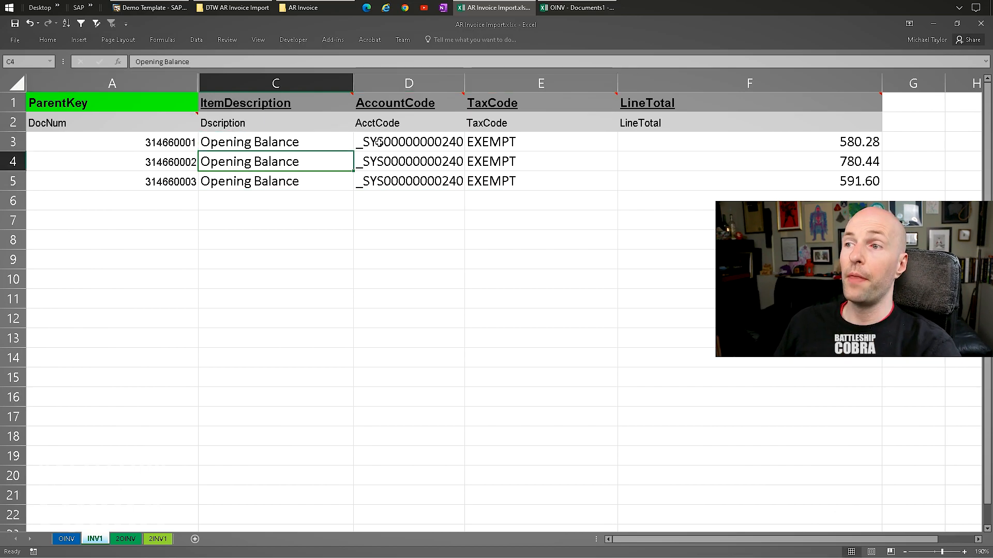
# Widen the AccountCode column on the INV1 sheet and examine the first line's account code, tax code and line total.
pyautogui.click(407, 136)
pyautogui.moveTo(466, 81); pyautogui.dragTo(522, 83)
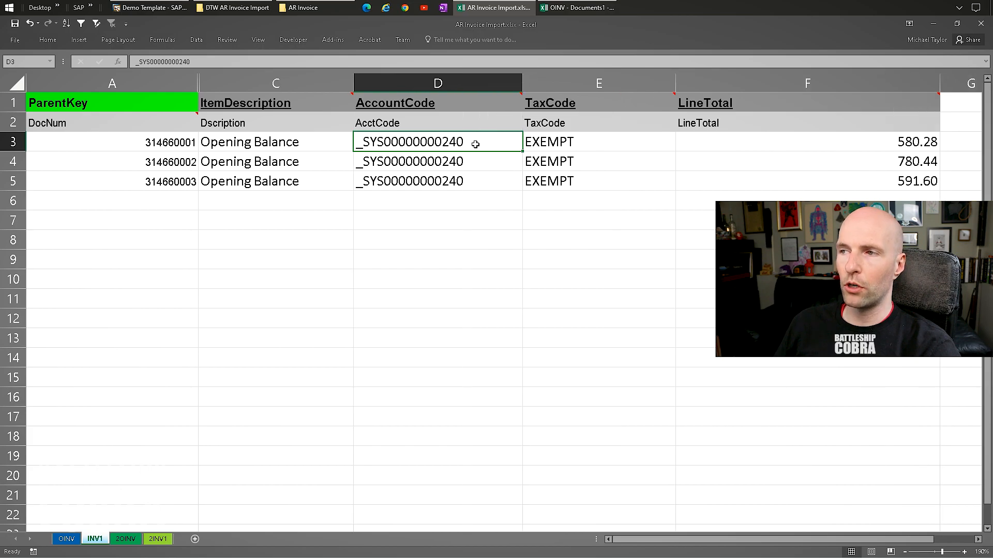
pyautogui.doubleClick(475, 144)
pyautogui.click(564, 150)
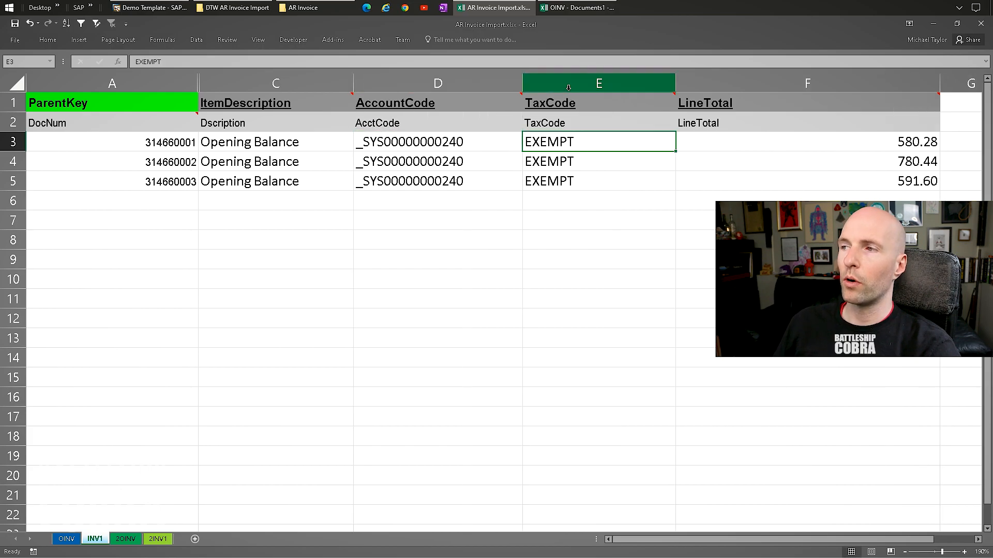
pyautogui.click(719, 144)
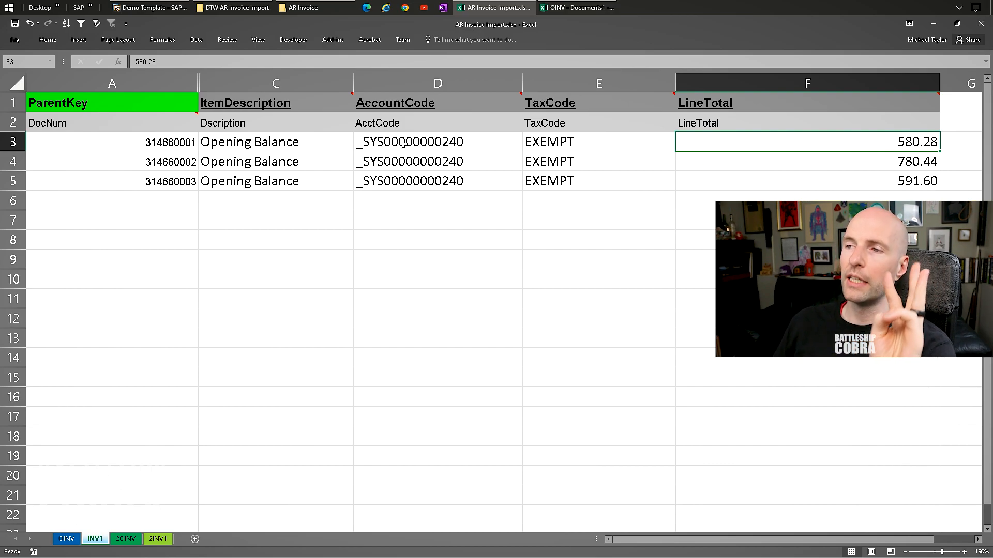
# Review the AccountCode, TaxCode and LineTotal entries across all three INV1 lines.
pyautogui.moveTo(403, 142); pyautogui.dragTo(408, 180)
pyautogui.hotkey('ctrl', 'v')
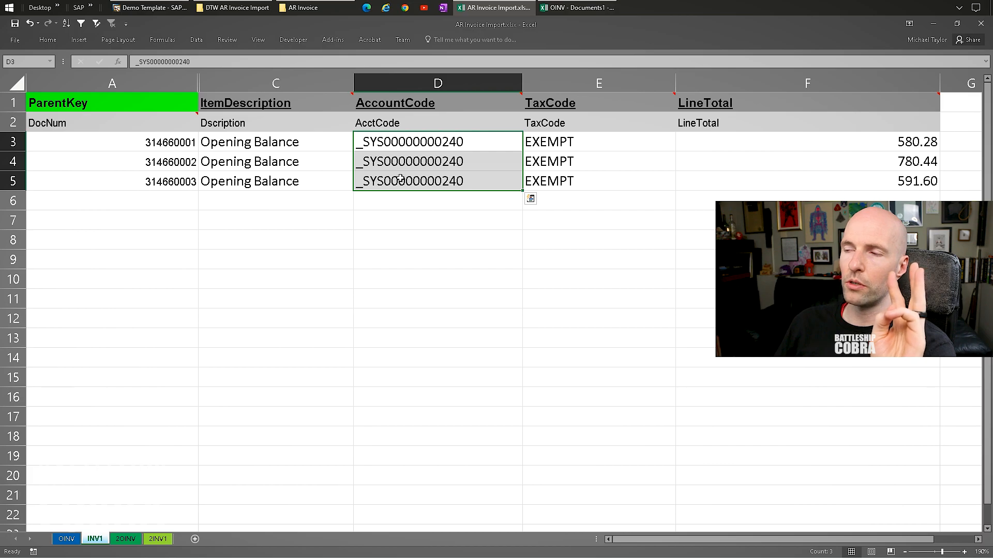
pyautogui.moveTo(620, 143); pyautogui.dragTo(622, 184)
pyautogui.hotkey('ctrl', 'v')
pyautogui.moveTo(770, 143); pyautogui.dragTo(725, 178)
pyautogui.hotkey('ctrl', 'v')
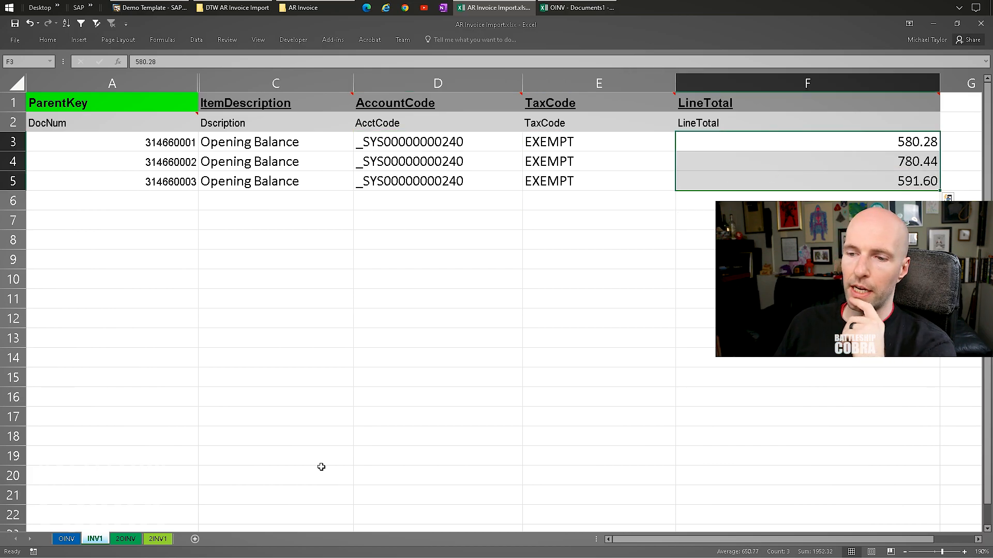
# Return to the OINV sheet and review its NumAtCard, DocNum and HandWritten entries.
pyautogui.click(66, 539)
pyautogui.moveTo(399, 127); pyautogui.dragTo(403, 154)
pyautogui.click(414, 126)
pyautogui.moveTo(90, 124); pyautogui.dragTo(87, 155)
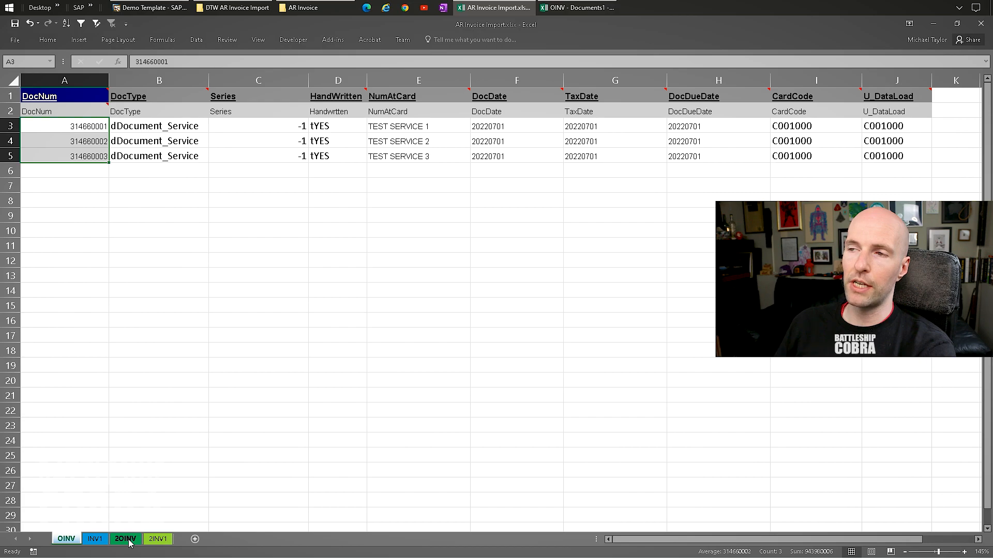
pyautogui.moveTo(416, 123); pyautogui.dragTo(403, 154)
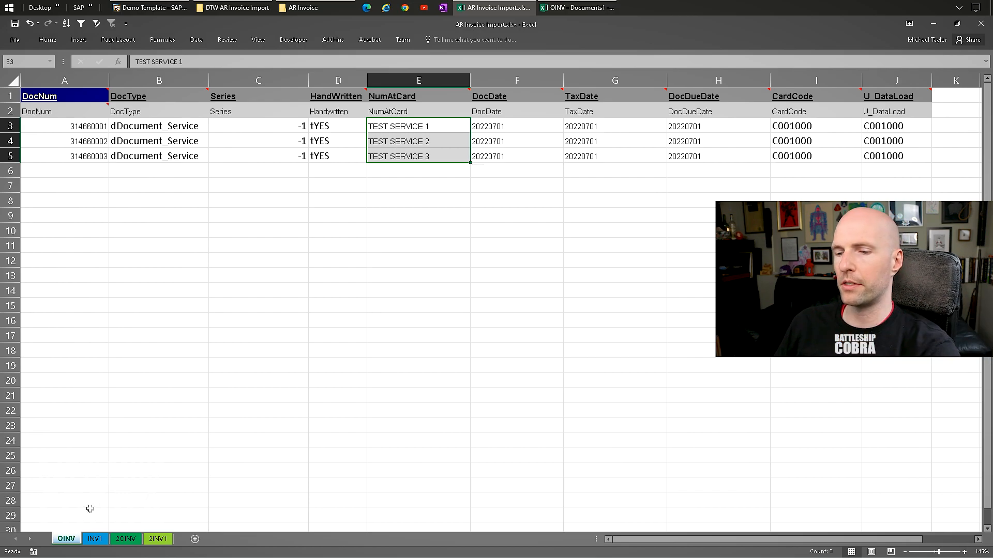
pyautogui.click(343, 137)
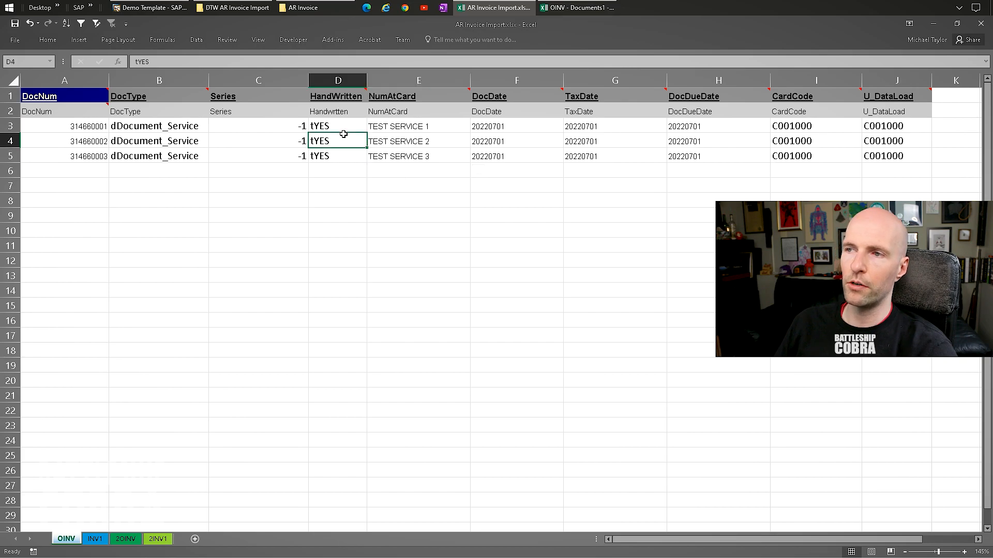
pyautogui.click(103, 246)
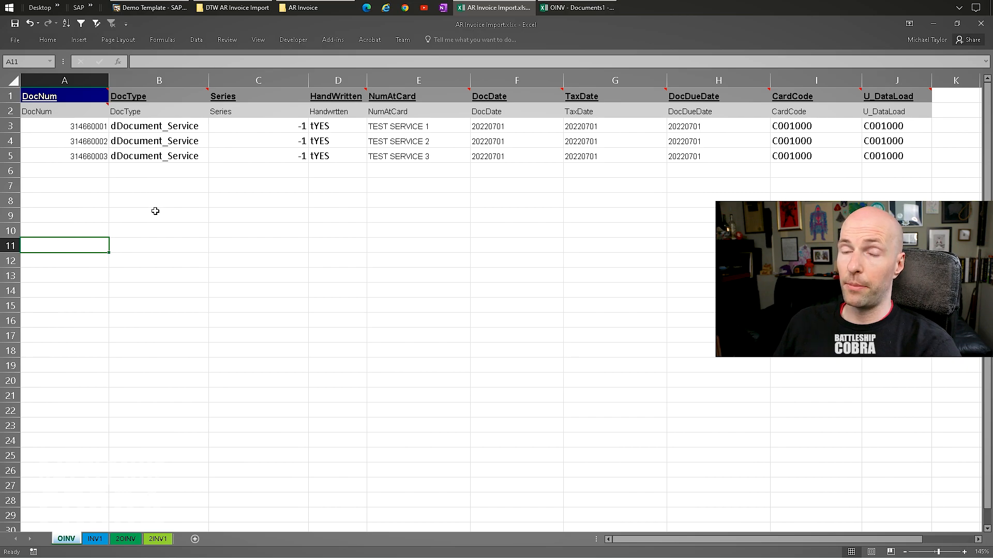
# Save the OINV sheet as Text (Tab delimited), replacing OINV.txt in the DTW AR Invoice Import folder.
pyautogui.click(341, 8)
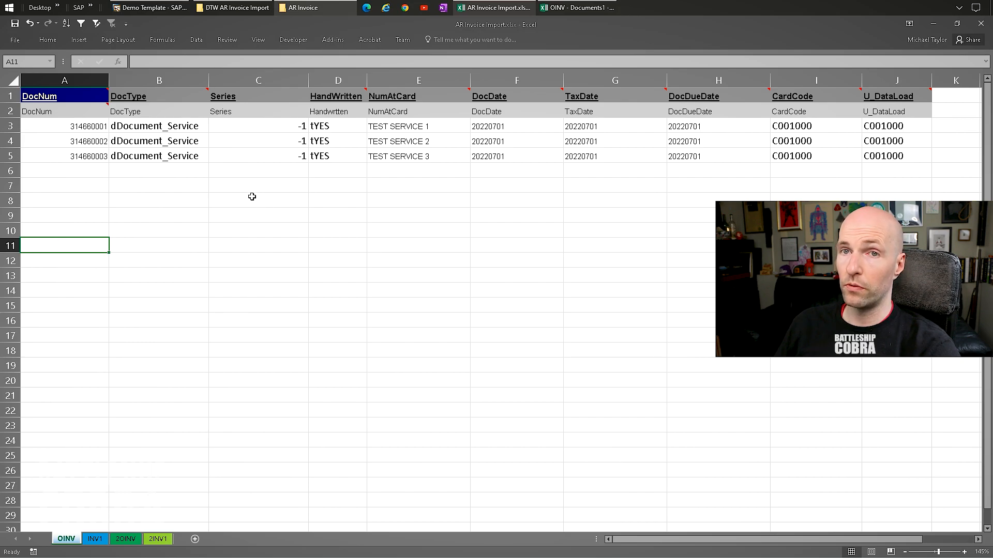
pyautogui.click(15, 40)
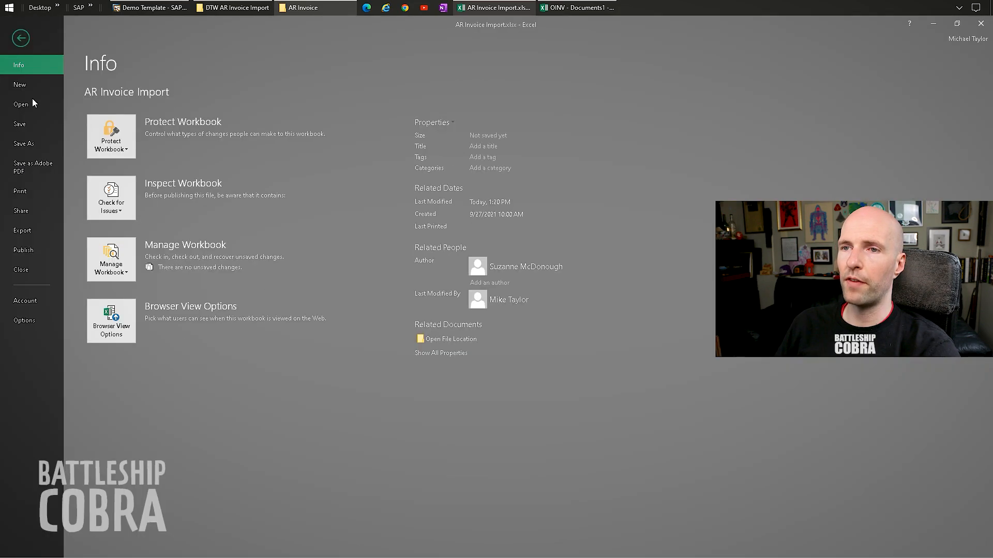
pyautogui.click(24, 143)
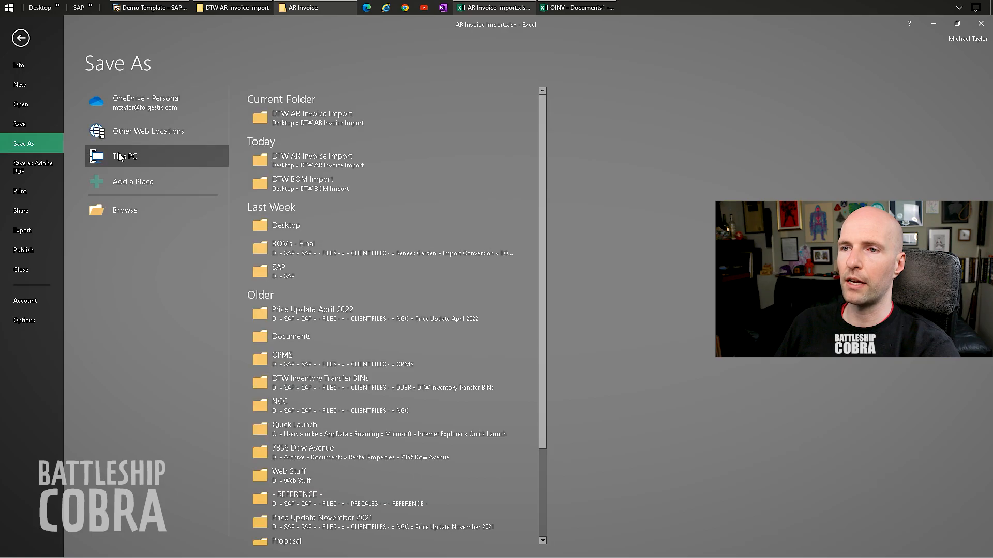
pyautogui.click(317, 190)
pyautogui.click(333, 161)
pyautogui.doubleClick(251, 209)
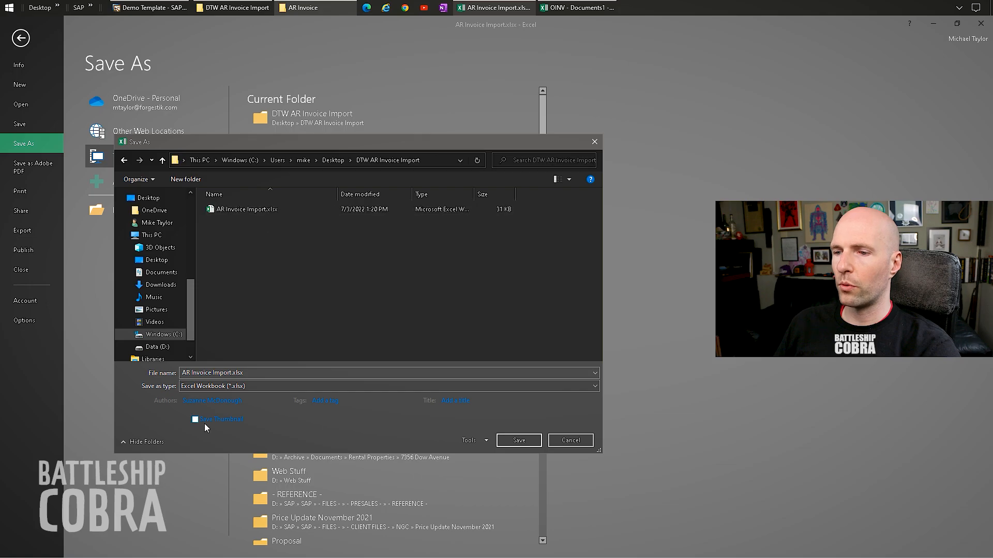
pyautogui.click(225, 386)
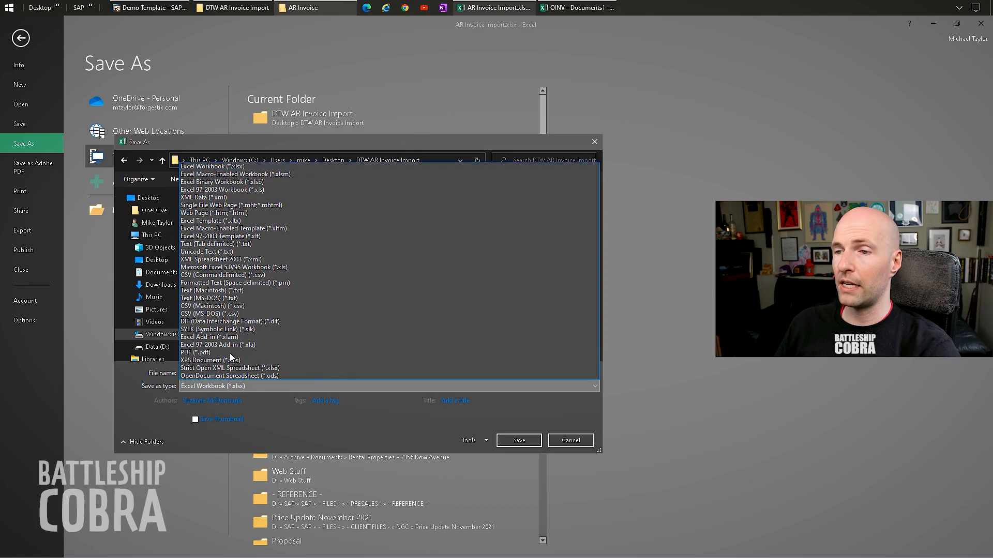
pyautogui.click(228, 244)
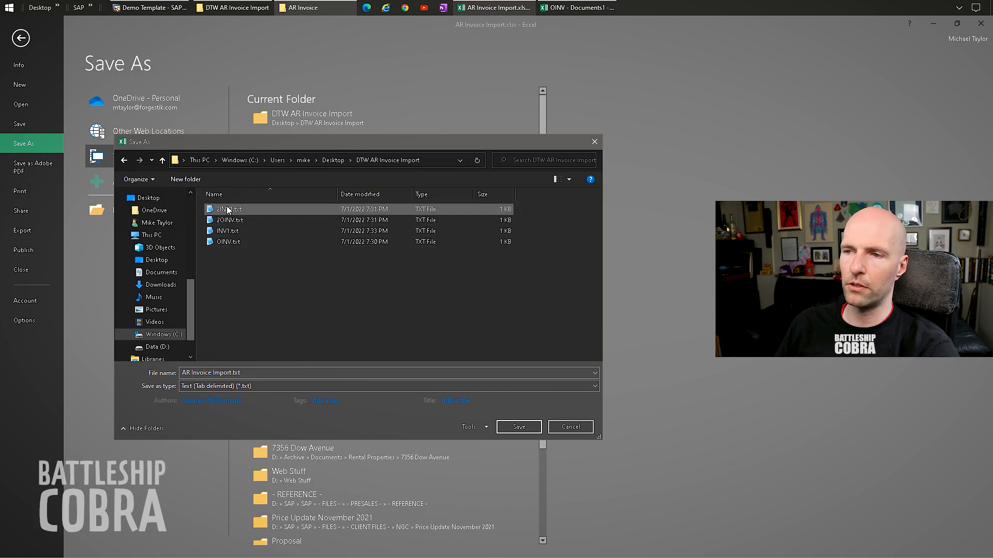
pyautogui.doubleClick(228, 242)
pyautogui.click(511, 292)
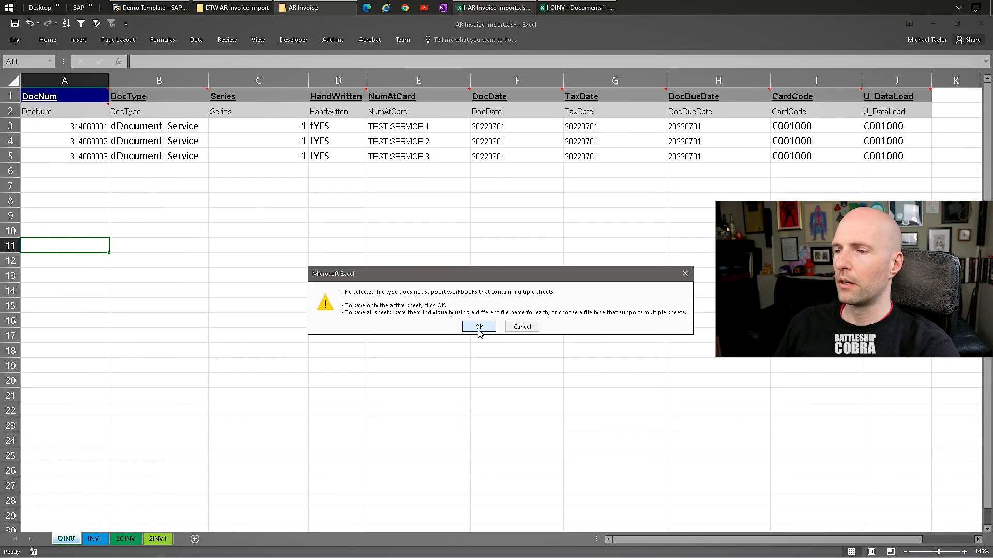
pyautogui.click(457, 324)
pyautogui.click(155, 349)
# Save the INV1 sheet as Text (Tab delimited), replacing INV1.txt in the DTW AR Invoice Import folder.
pyautogui.click(94, 538)
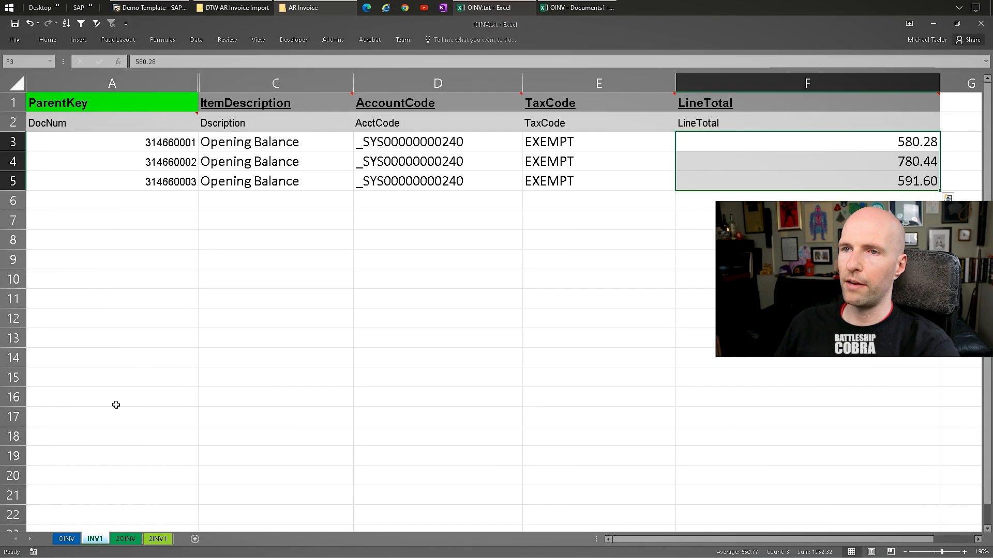
pyautogui.click(15, 40)
pyautogui.click(24, 144)
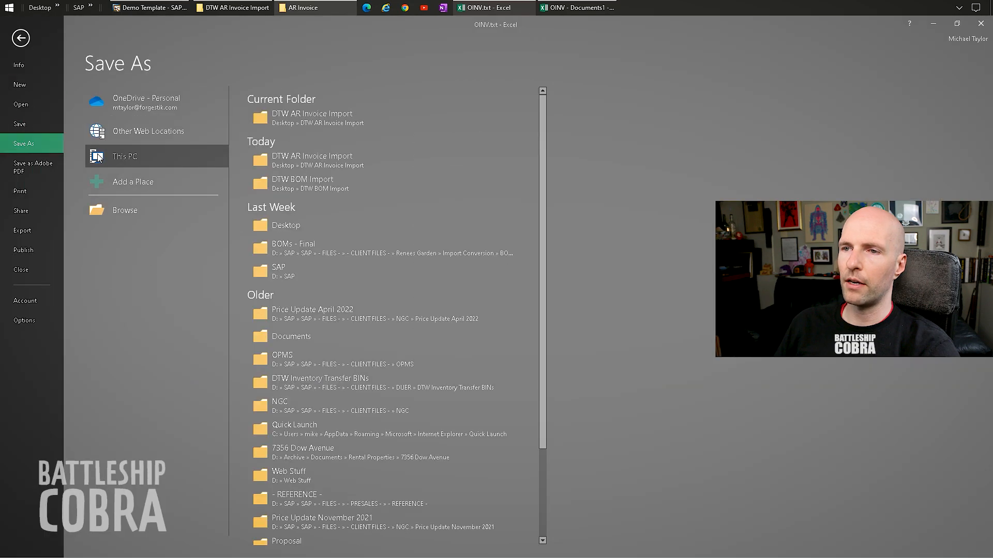
pyautogui.click(123, 157)
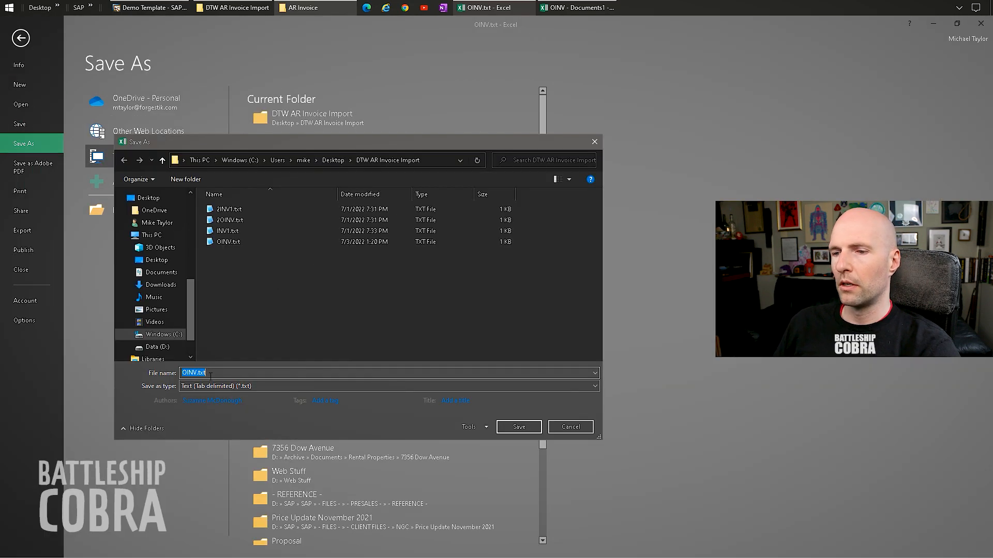
pyautogui.doubleClick(228, 230)
pyautogui.click(525, 289)
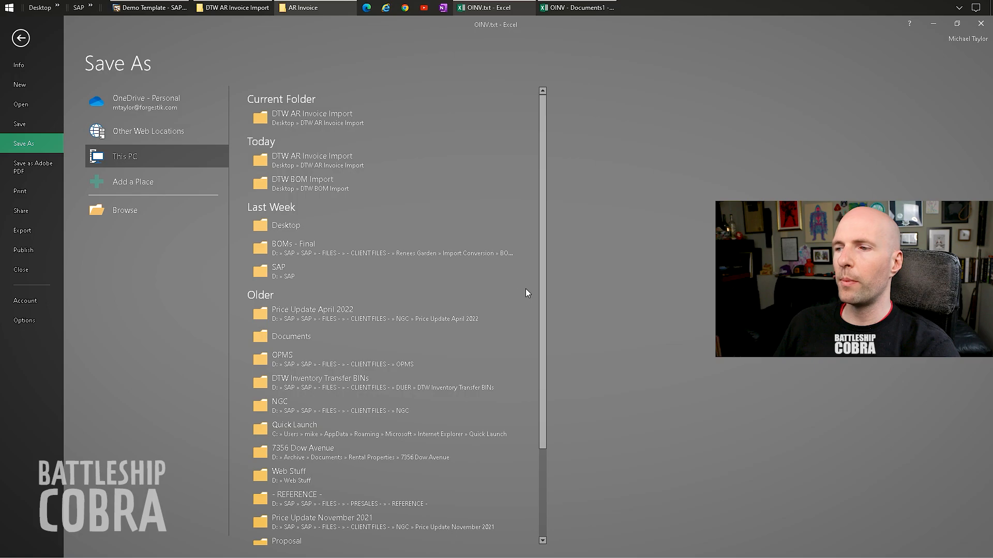
pyautogui.click(476, 324)
pyautogui.click(455, 325)
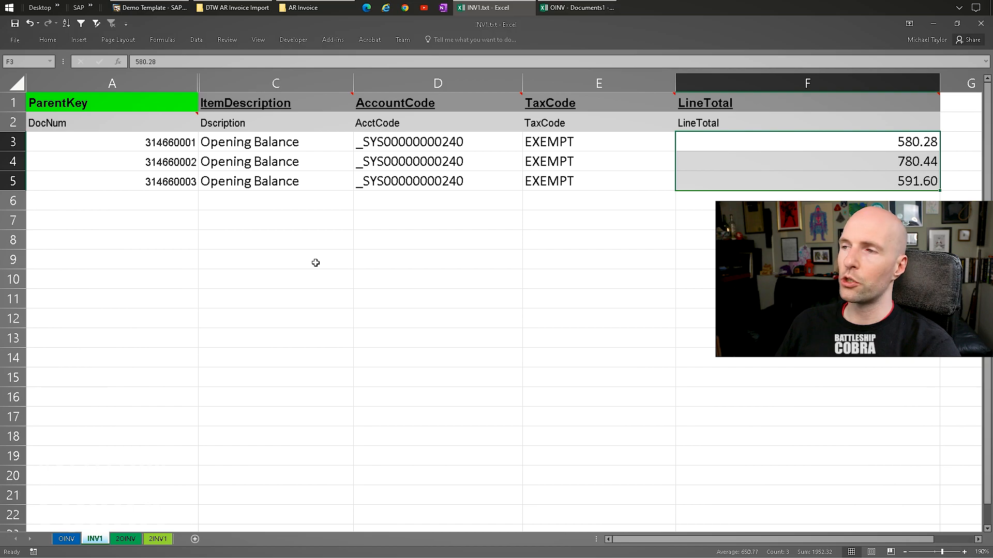
# Look through the OINV, 2OINV and 2INV1 sheets and return to the INV1 sheet.
pyautogui.click(77, 541)
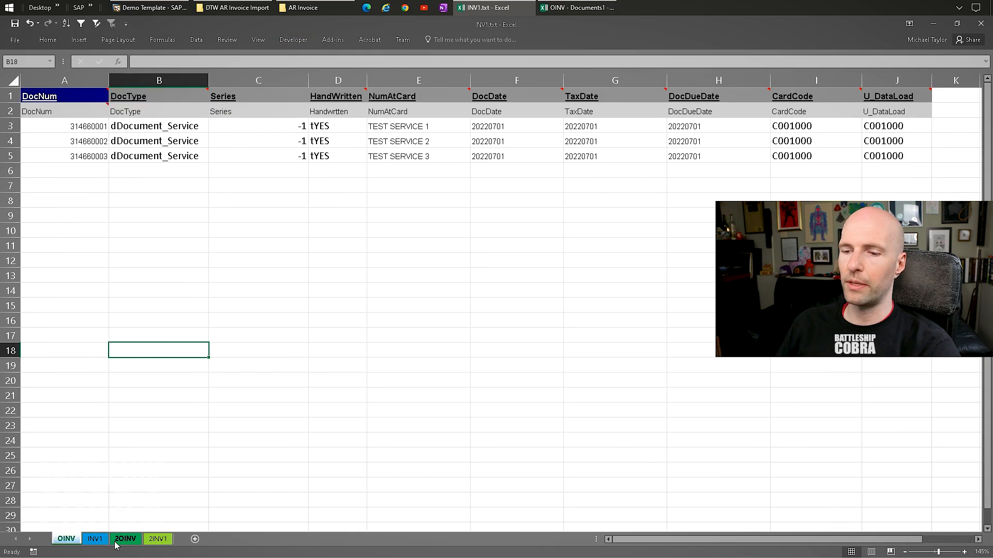
pyautogui.click(125, 539)
pyautogui.click(157, 540)
pyautogui.click(106, 540)
pyautogui.click(67, 539)
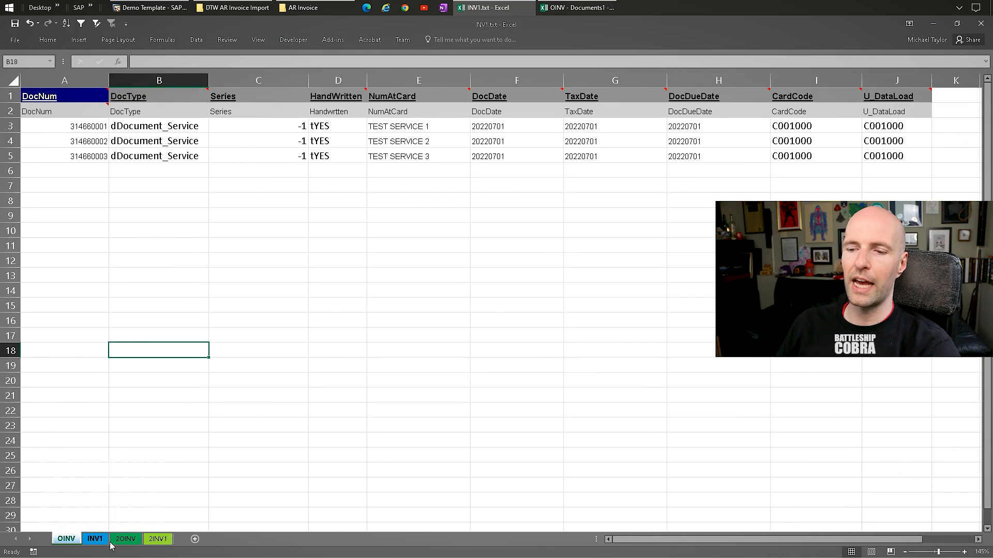
pyautogui.click(125, 539)
pyautogui.click(158, 540)
pyautogui.click(96, 539)
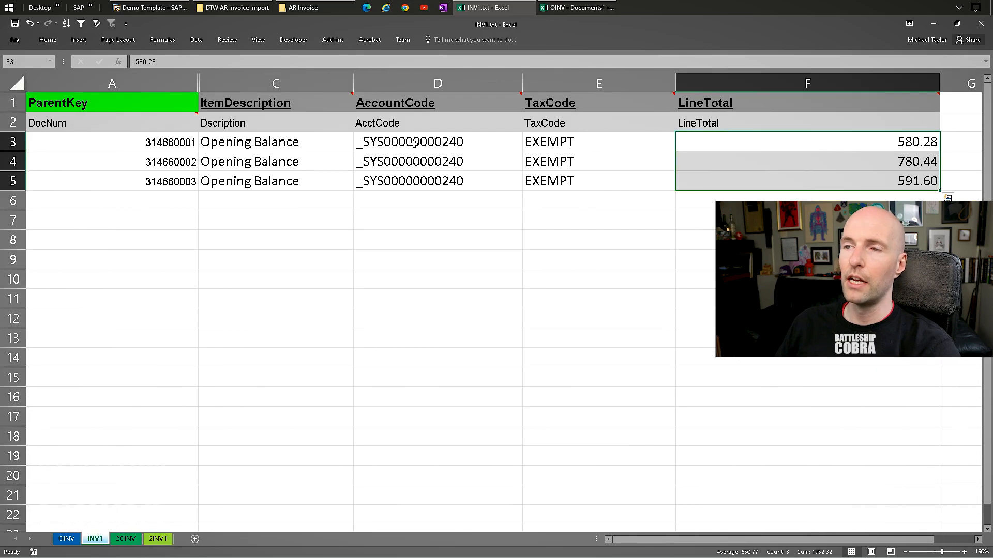
pyautogui.click(796, 258)
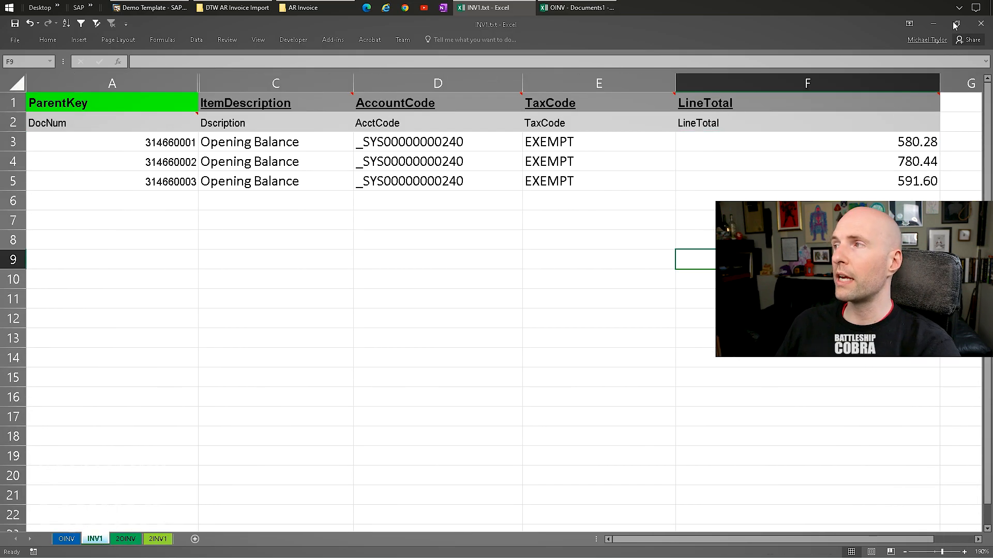
# Close the INV1.txt workbook and the OINV - Documents1 template workbook without saving changes.
pyautogui.click(980, 23)
pyautogui.click(496, 304)
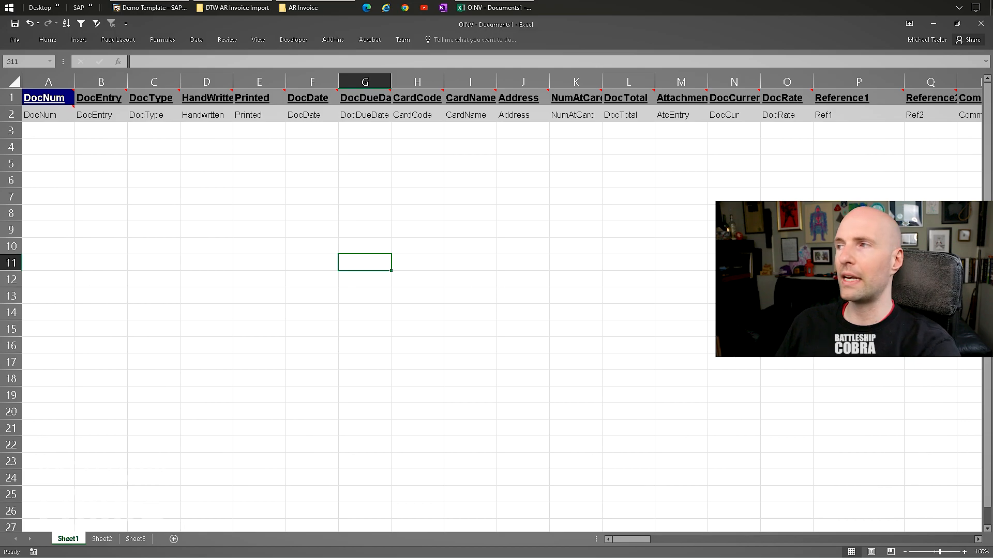
pyautogui.click(981, 24)
pyautogui.click(495, 304)
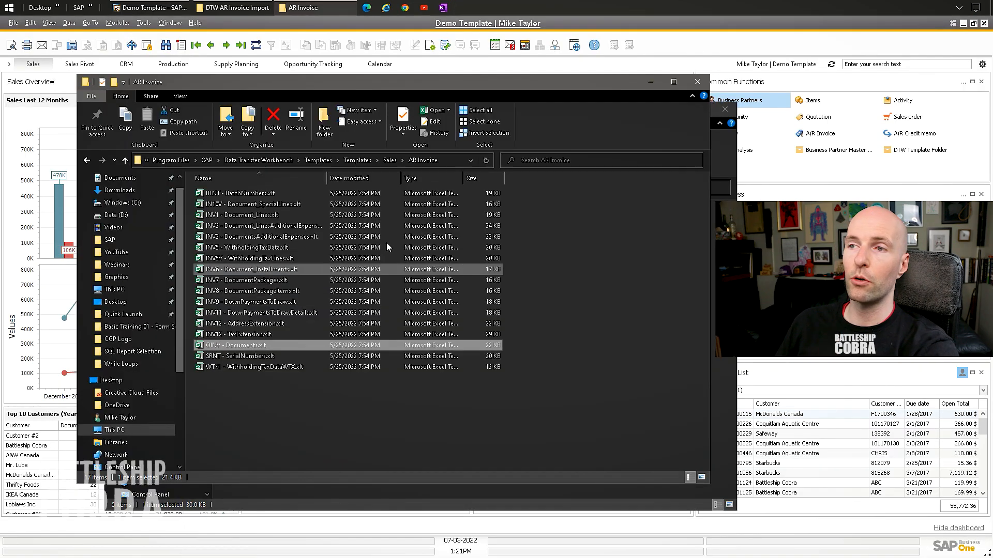
# Reopen the AR Invoice Import.xlsx workbook from the DTW AR Invoice Import folder.
pyautogui.click(242, 6)
pyautogui.doubleClick(255, 243)
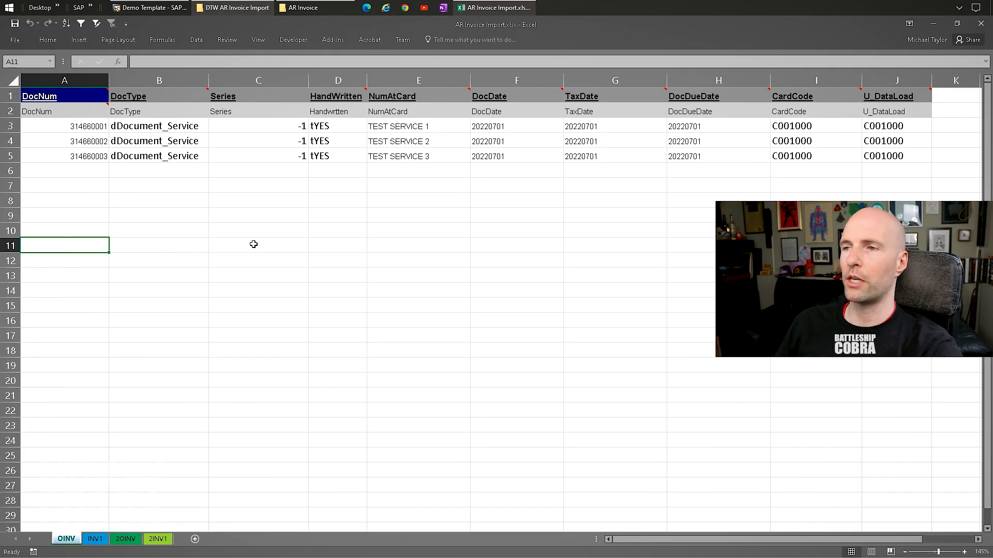
pyautogui.click(259, 200)
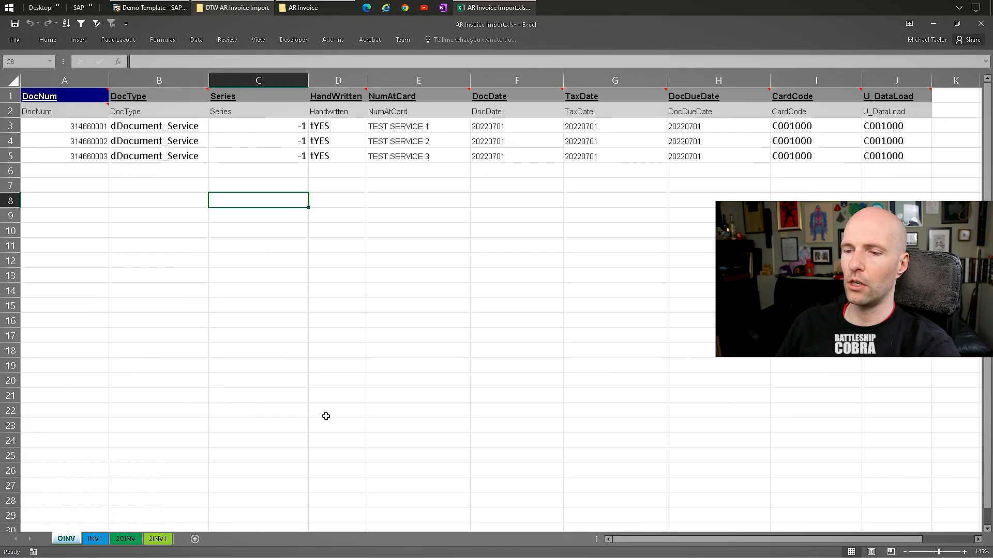
# Open OINV.txt and INV1.txt from the DTW AR Invoice Import folder to check their contents, and return to the AR Invoice Import workbook.
pyautogui.click(309, 10)
pyautogui.click(309, 10)
pyautogui.click(259, 9)
pyautogui.doubleClick(245, 264)
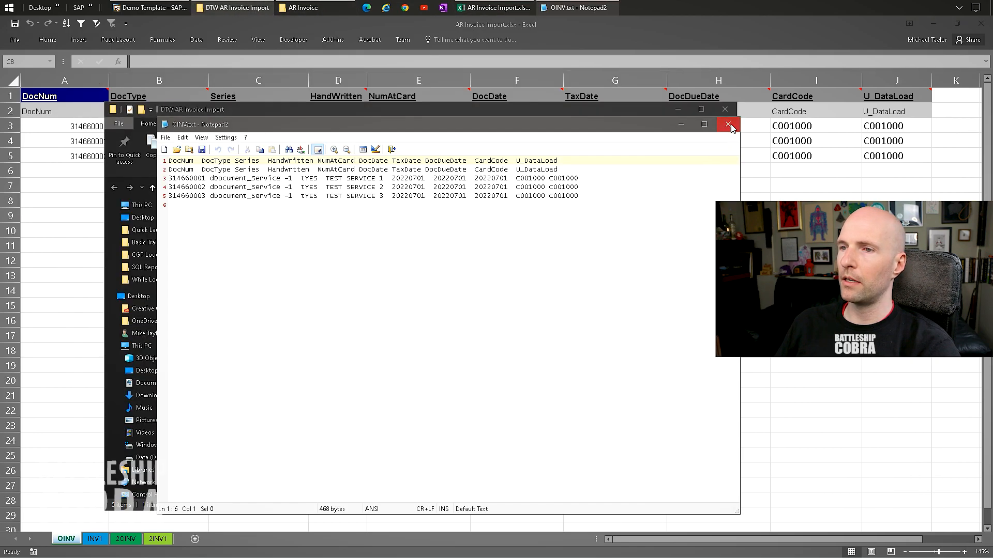
pyautogui.click(728, 125)
pyautogui.doubleClick(243, 253)
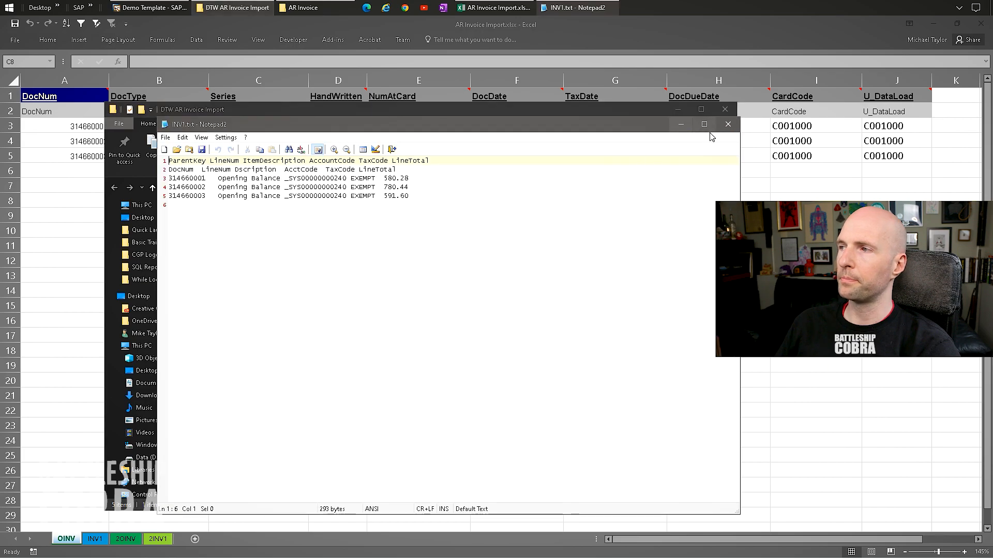
pyautogui.click(728, 124)
pyautogui.click(488, 173)
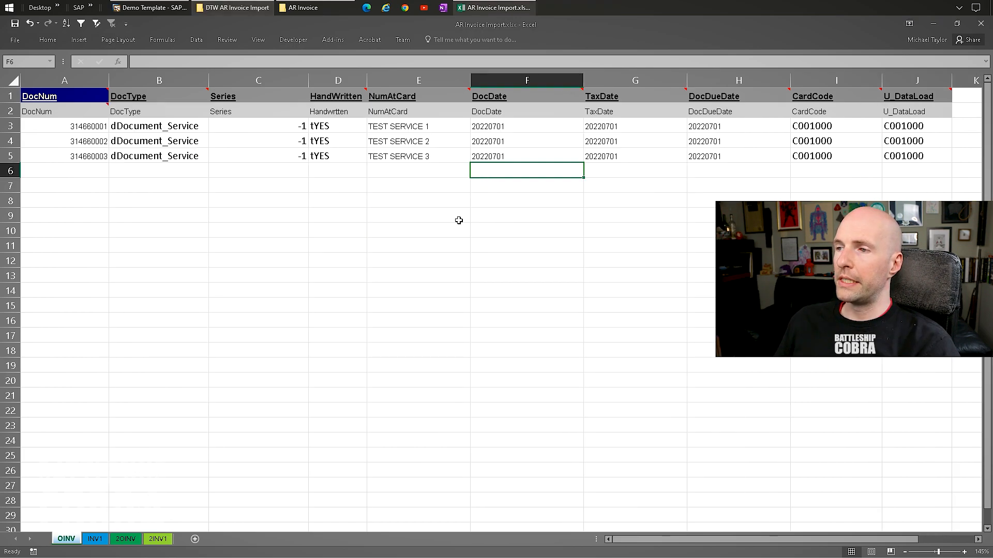
# Enter the sample date July 3, 2022 in cell E8 of the OINV sheet.
pyautogui.click(435, 200)
pyautogui.write('Juy')
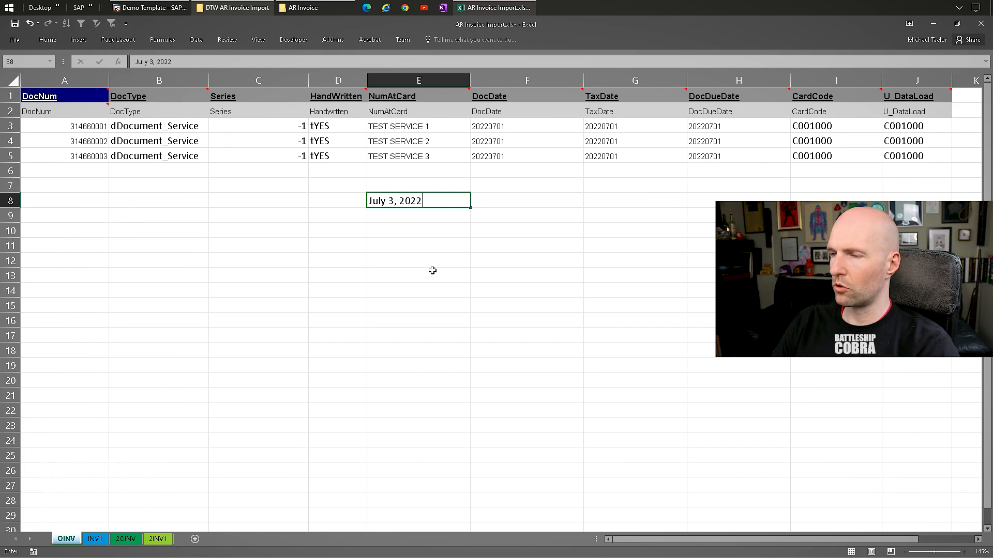
pyautogui.press('Tab')
pyautogui.write('=')
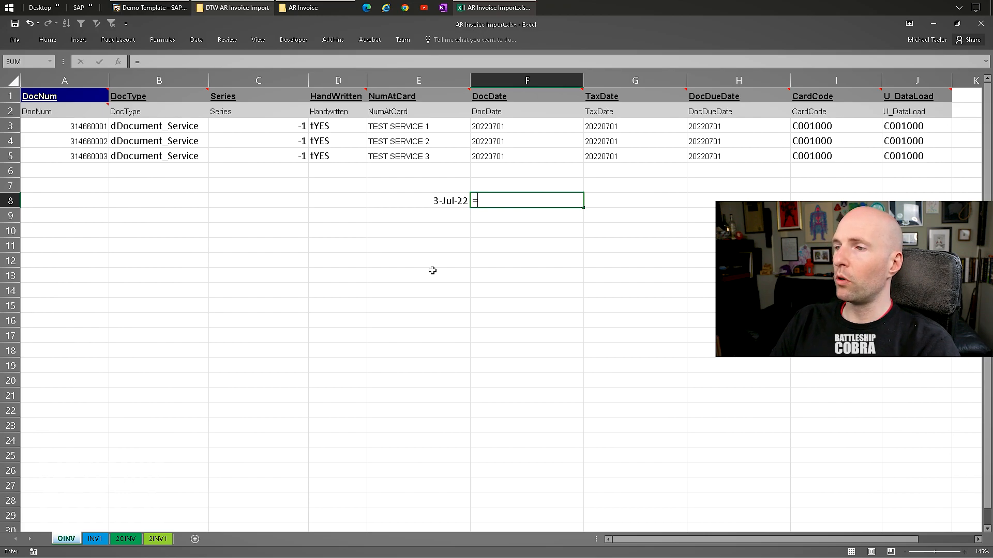
pyautogui.press('Left')
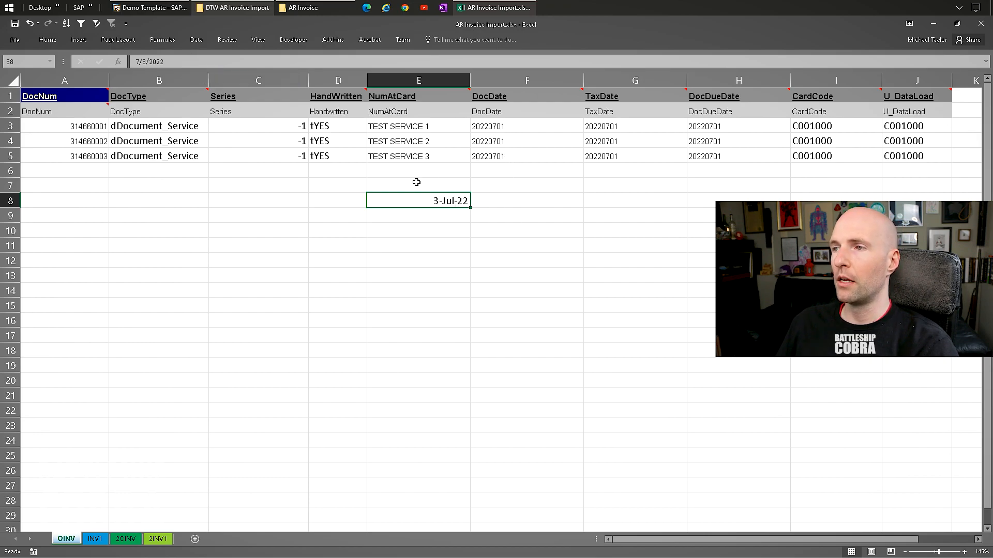
# Convert the date in E8 to text in cell F8 with the formula =TEXT(E8,"YYYYMMDD").
pyautogui.click(496, 196)
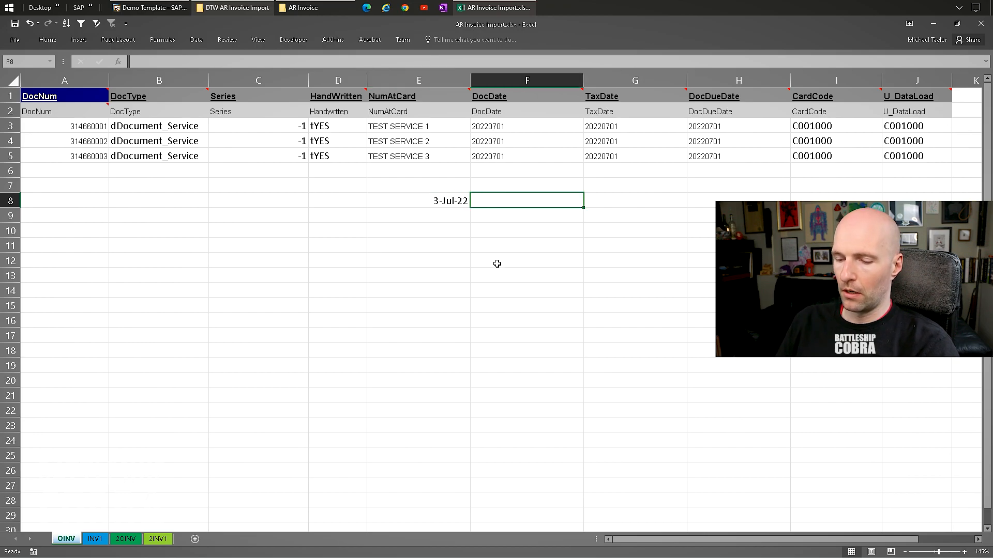
pyautogui.write('=')
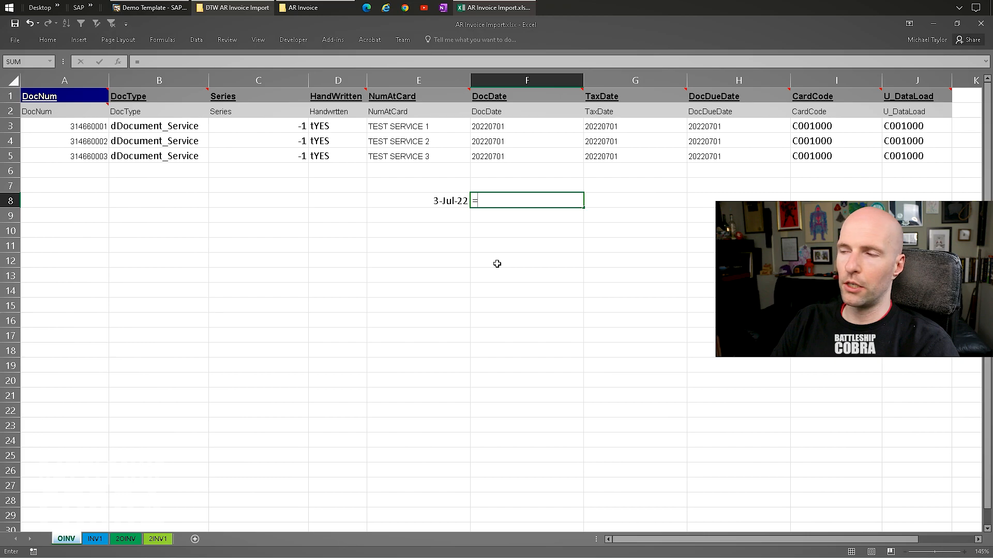
pyautogui.write('TEXT(')
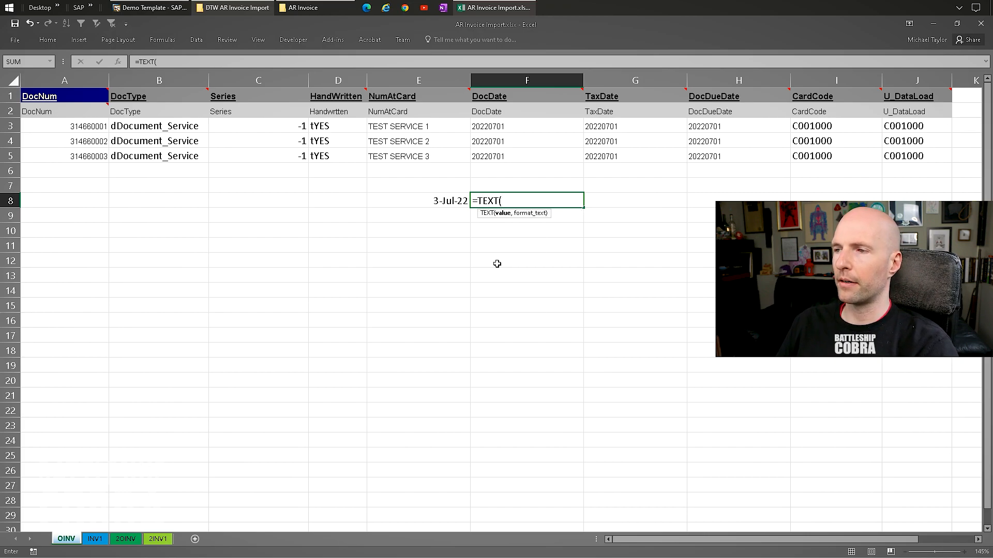
pyautogui.press('Left')
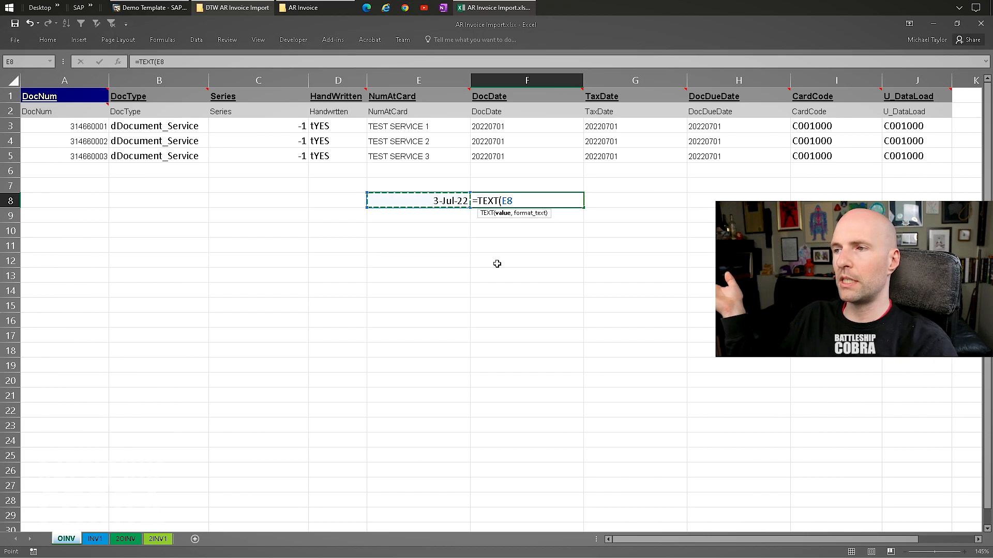
pyautogui.write(',"')
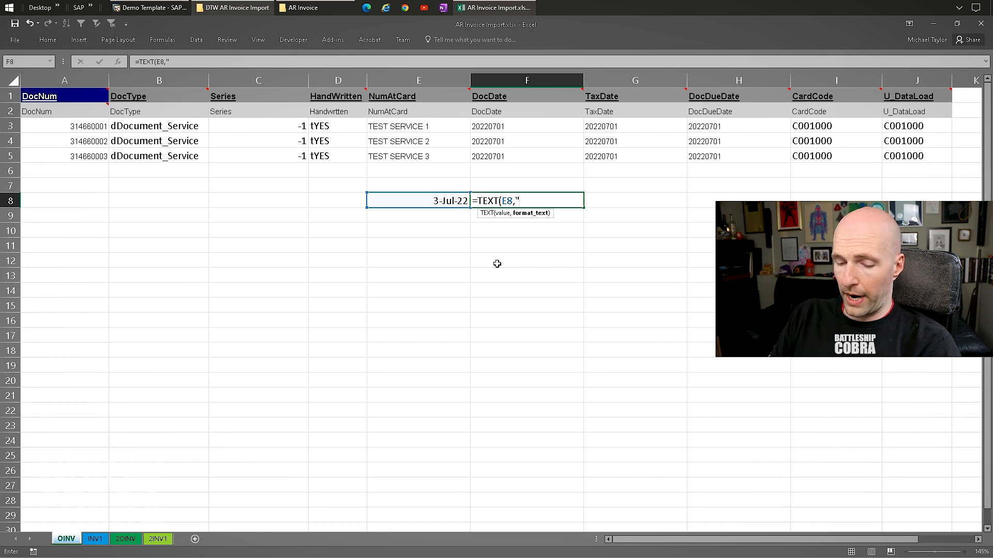
pyautogui.write('YYYYMMDD"')
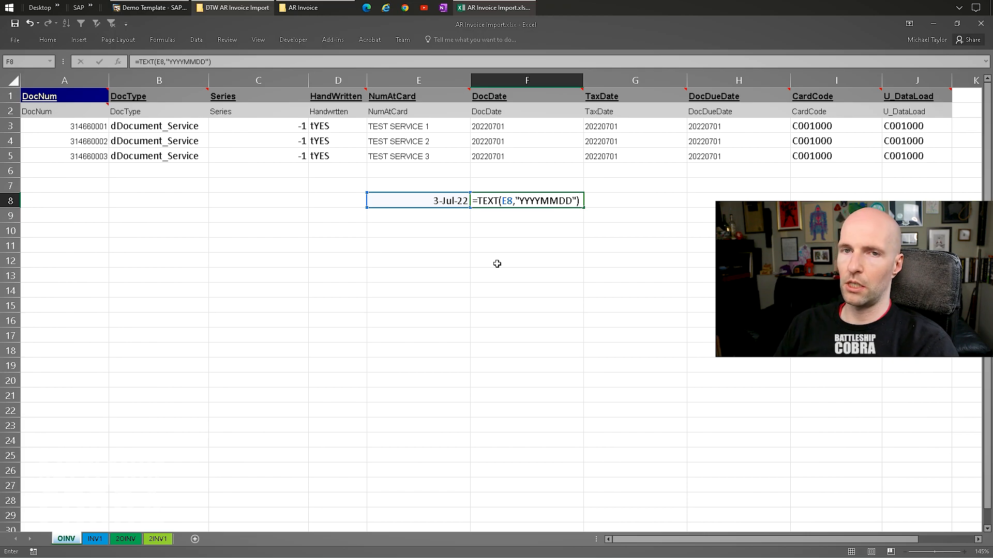
pyautogui.press('Return')
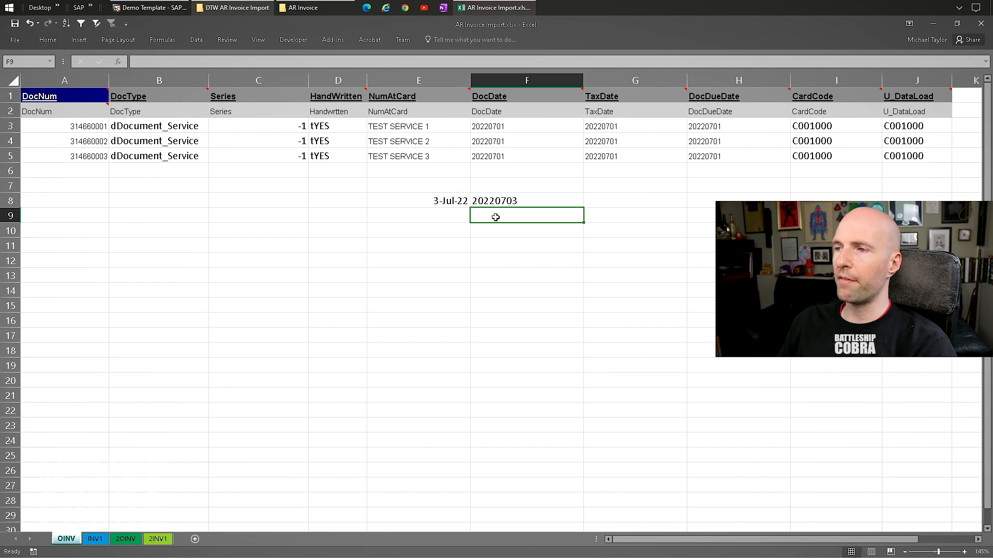
# Copy cell F8 and paste it over itself as values only to replace the formula.
pyautogui.click(502, 200)
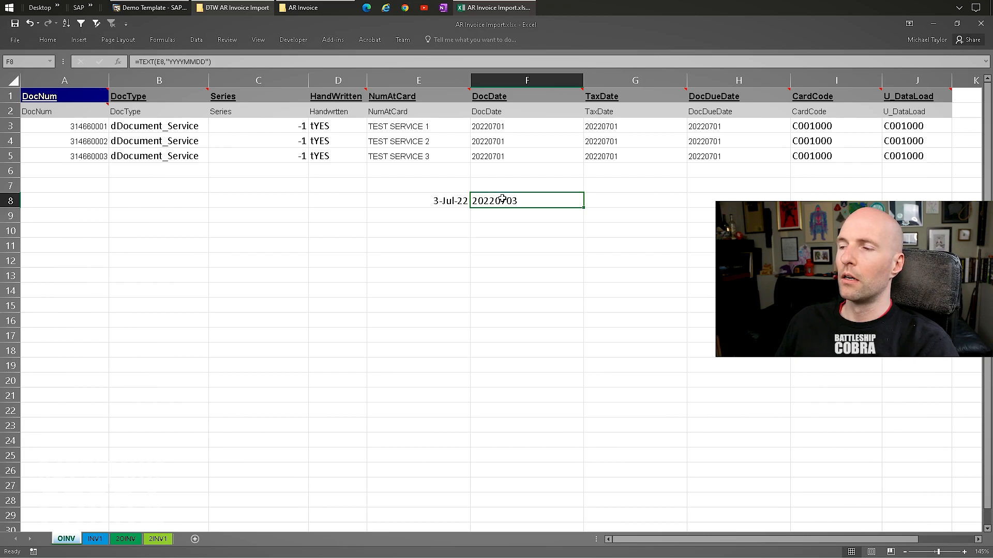
pyautogui.rightClick(509, 202)
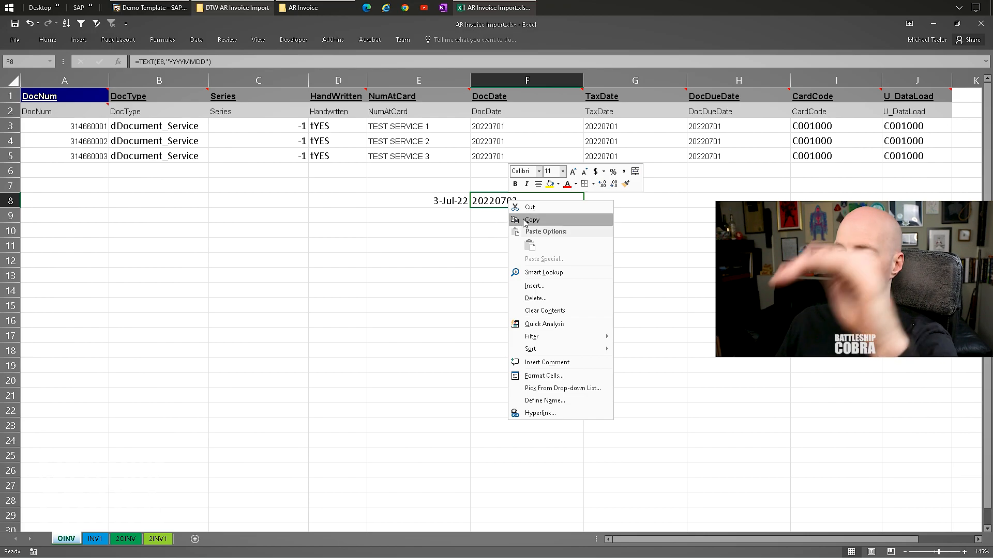
pyautogui.click(522, 220)
pyautogui.rightClick(522, 200)
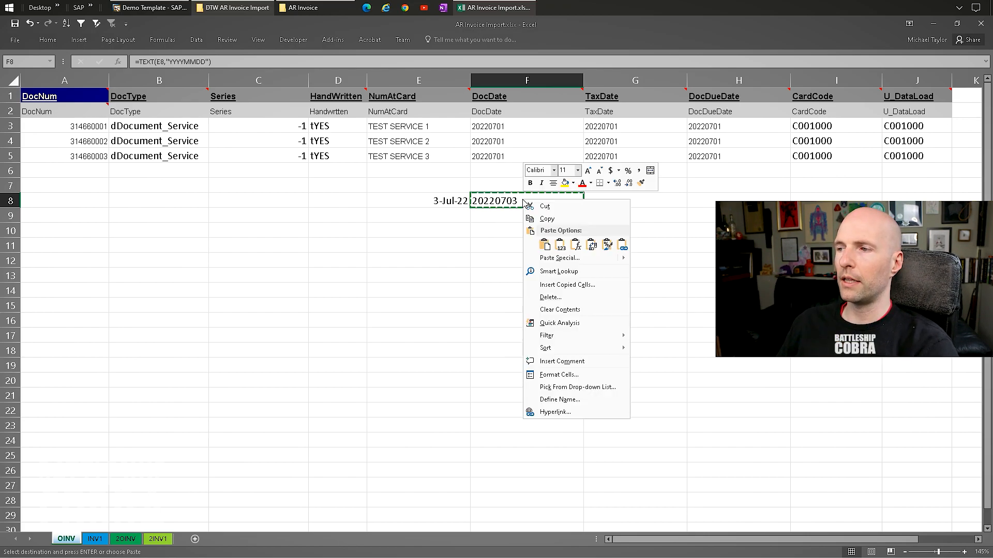
pyautogui.click(560, 244)
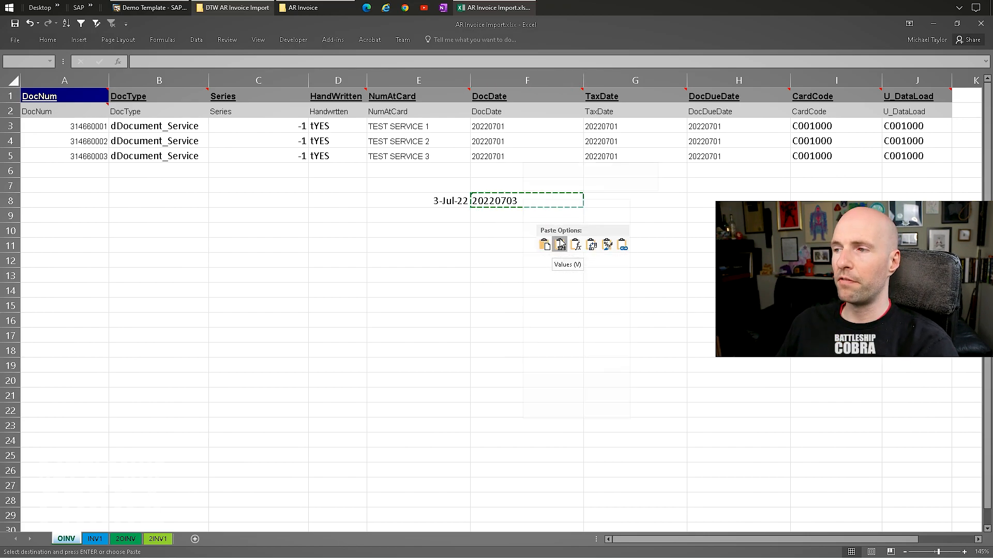
pyautogui.click(465, 290)
# Edit cell F8 and re-enter its value 20220703 as a number.
pyautogui.click(510, 201)
pyautogui.doubleClick(514, 201)
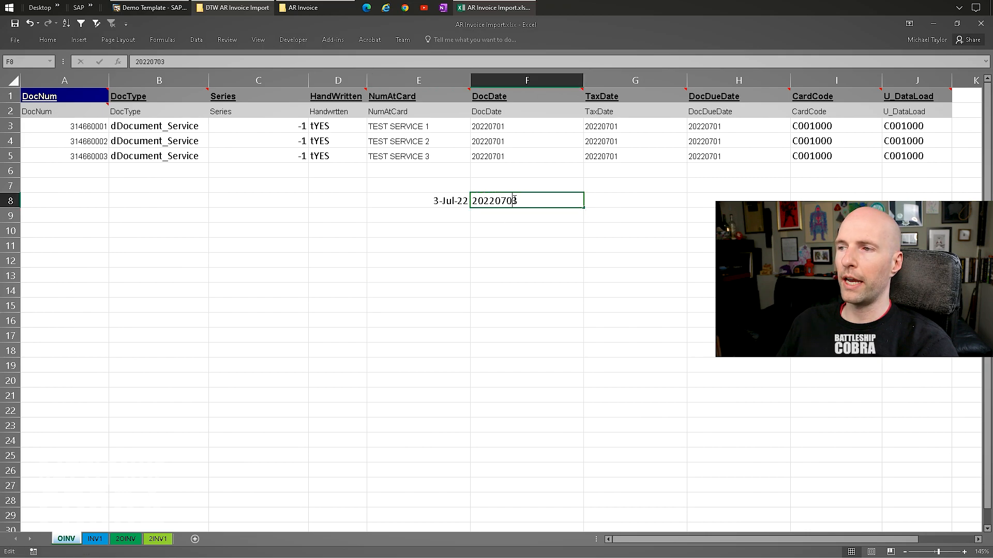
pyautogui.click(521, 241)
pyautogui.click(552, 198)
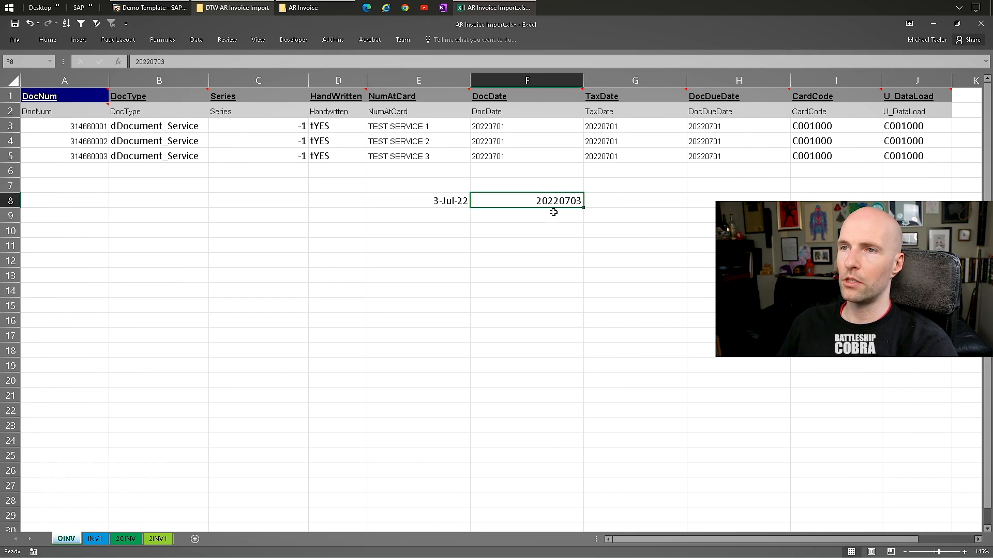
# Clear the date in cell E8 and close the AR Invoice Import workbook without saving.
pyautogui.click(439, 201)
pyautogui.press('Delete')
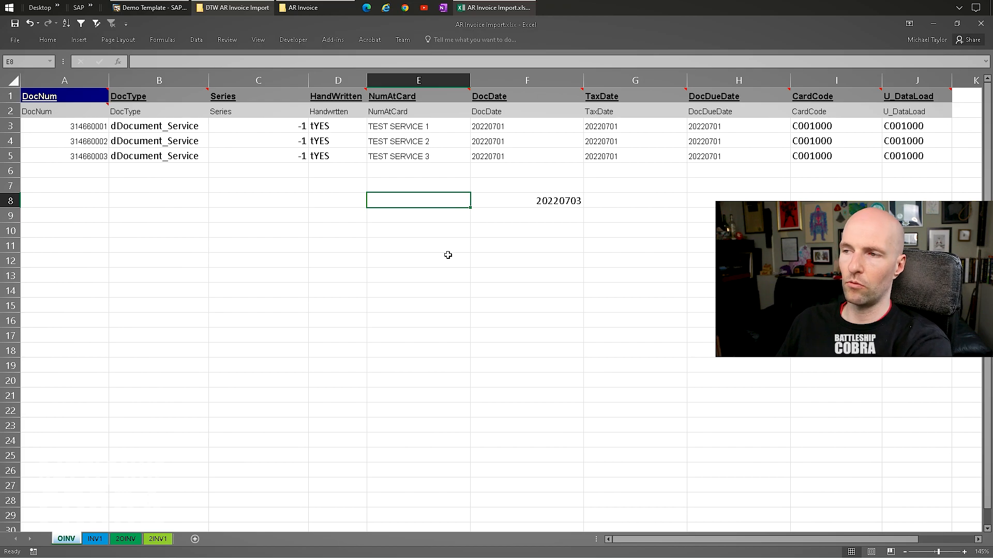
pyautogui.click(523, 201)
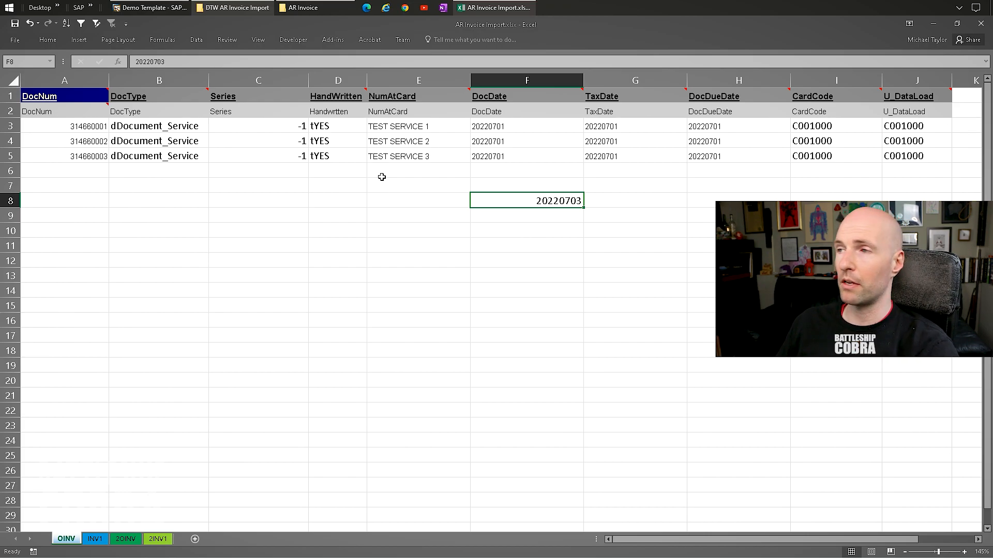
pyautogui.click(981, 24)
pyautogui.click(495, 305)
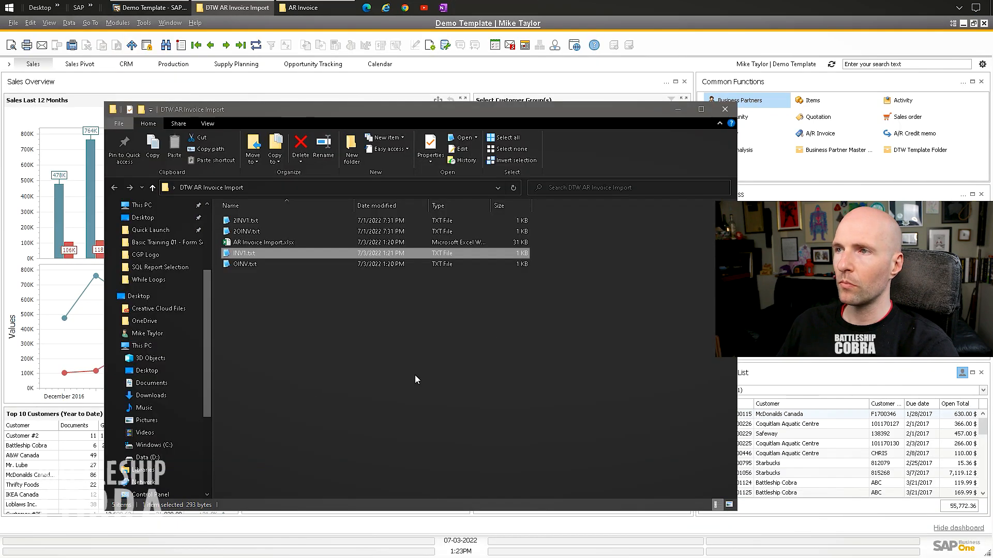
# Put away the DTW AR Invoice Import folder window and launch SAP Business One Data Transfer Workbench.
pyautogui.click(357, 28)
pyautogui.click(1, 4)
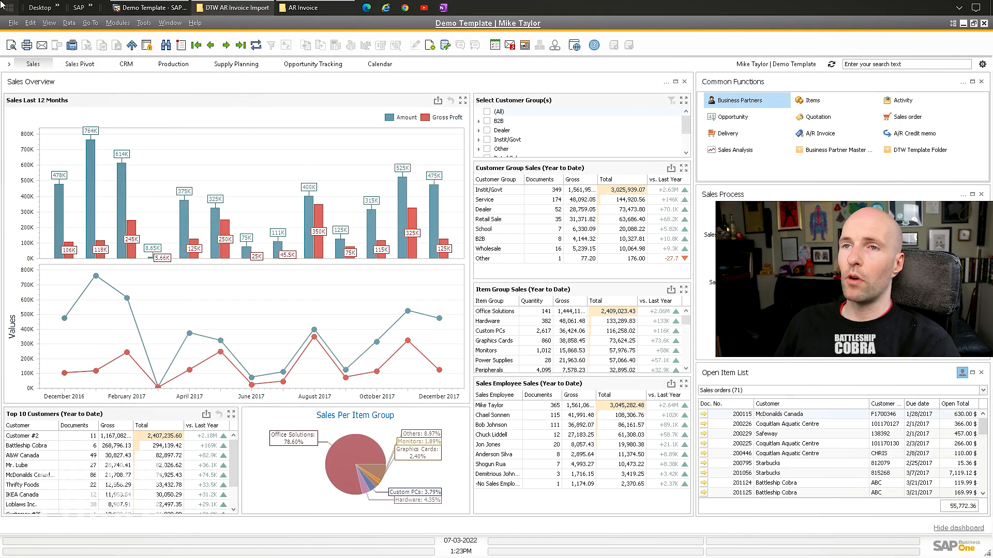
pyautogui.rightClick(288, 236)
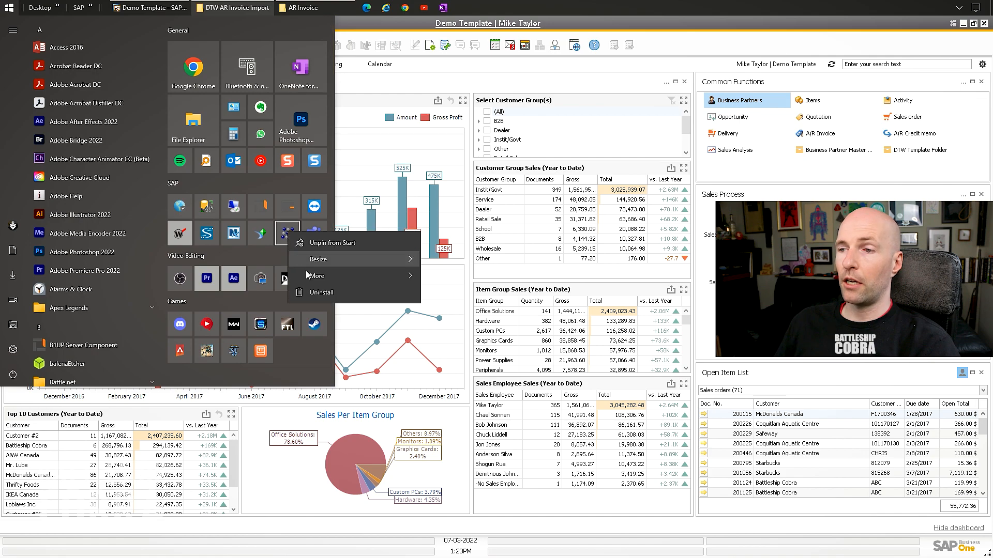
pyautogui.click(473, 295)
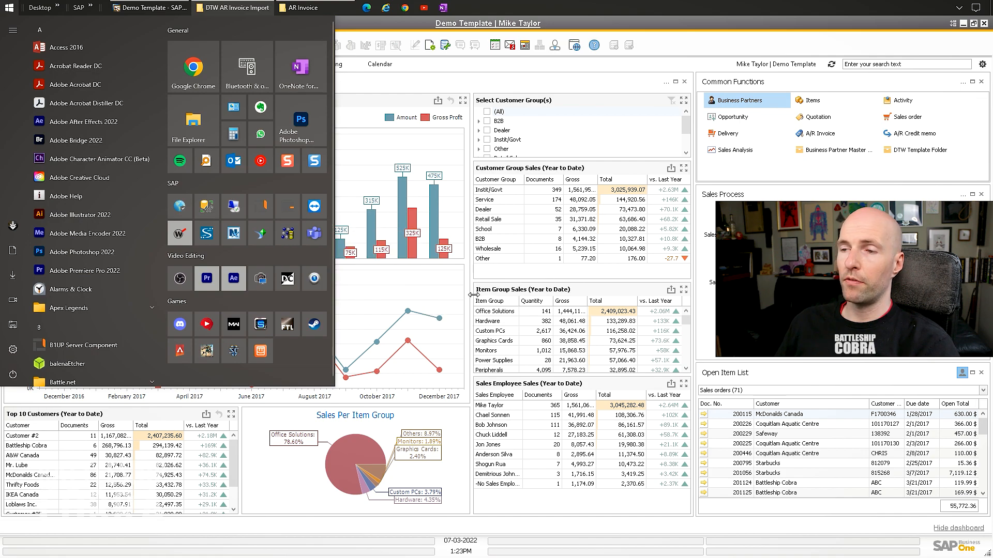
pyautogui.moveTo(343, 128); pyautogui.dragTo(221, 128)
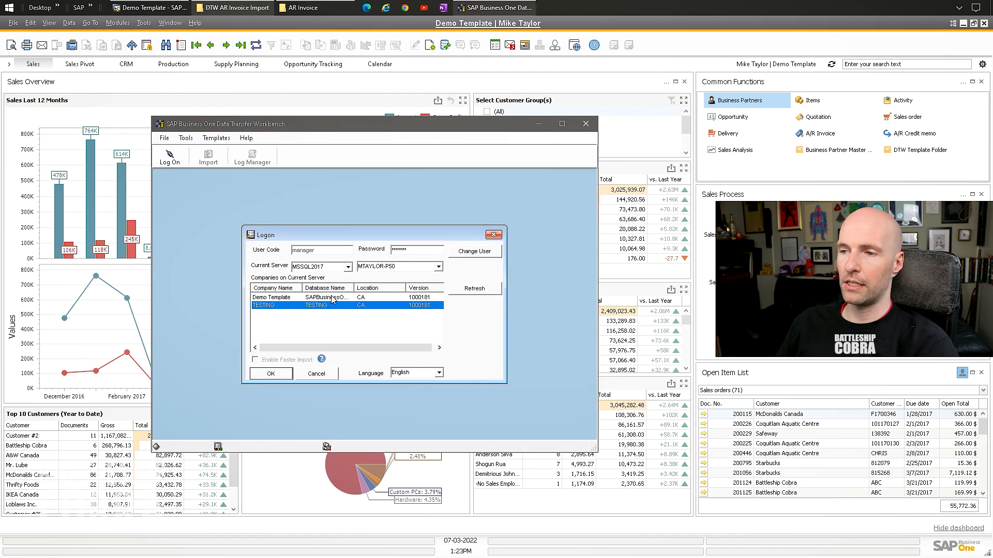
# Log on to the Demo Template company by entering the account password.
pyautogui.click(333, 298)
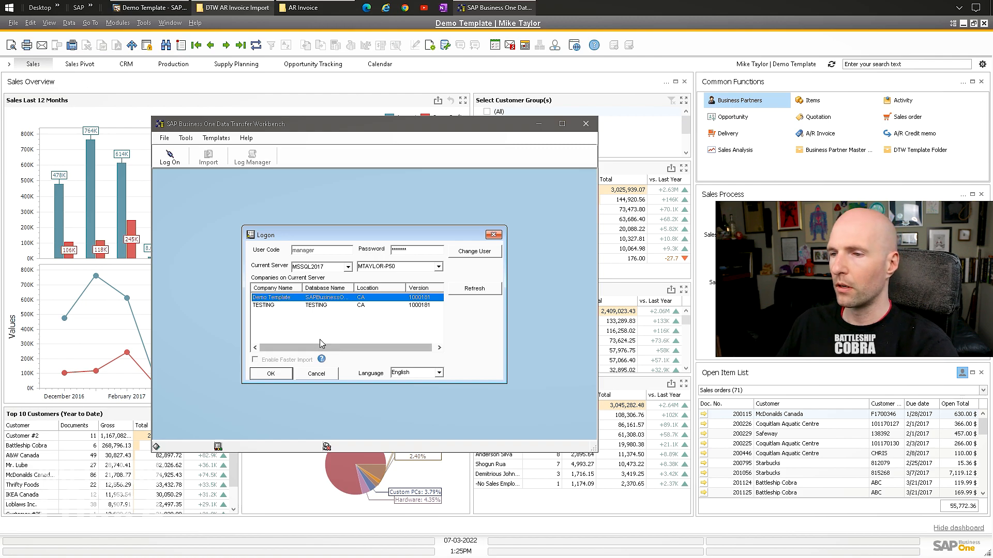
pyautogui.doubleClick(427, 250)
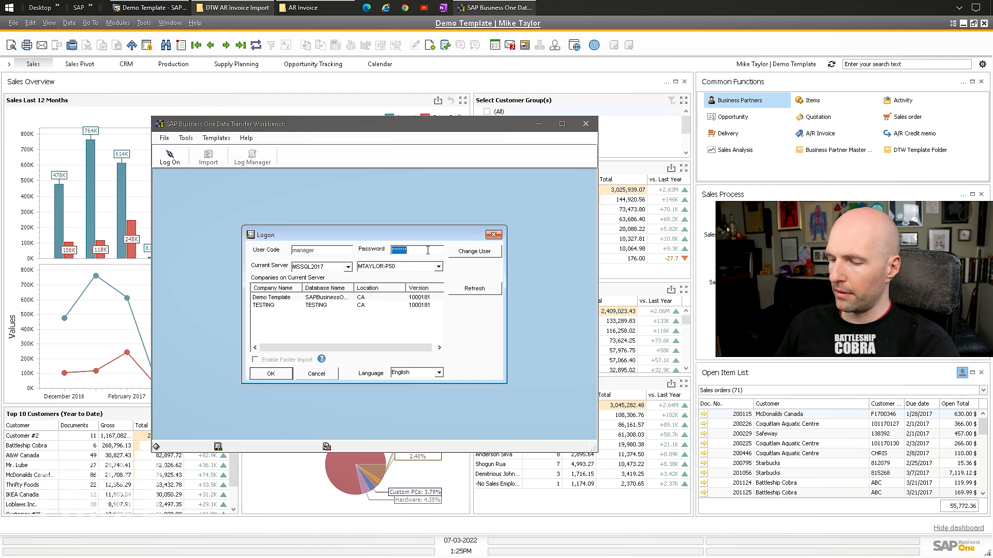
pyautogui.write('****')
pyautogui.press('Return')
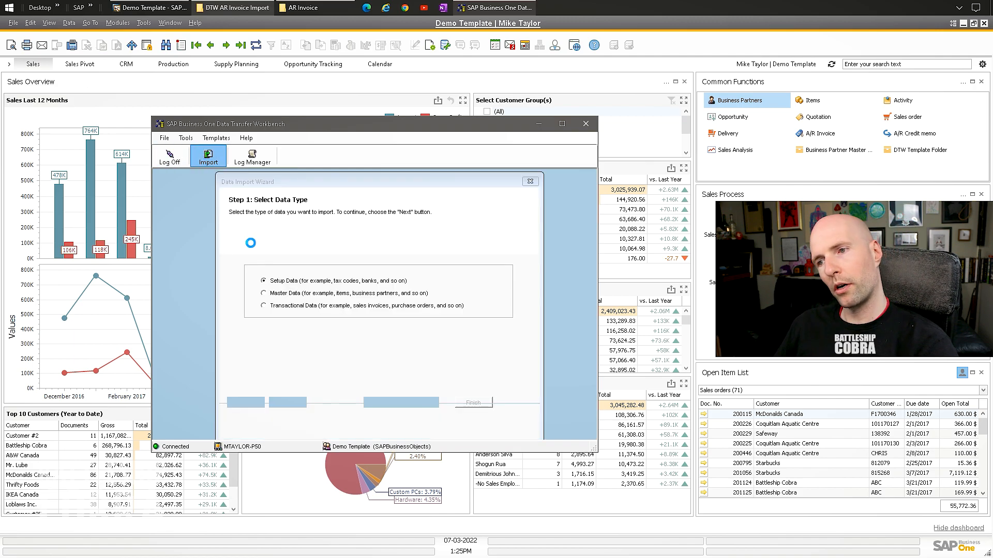
# Set up the data import for Transactional Data, Add New Data, with AR Invoice under Sales as the business object.
pyautogui.click(279, 306)
pyautogui.click(433, 412)
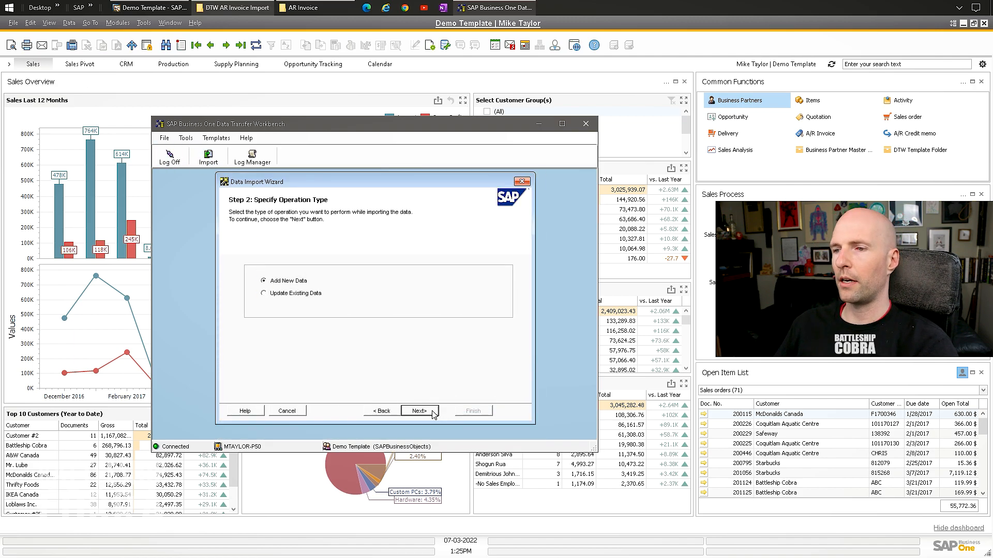
pyautogui.click(413, 410)
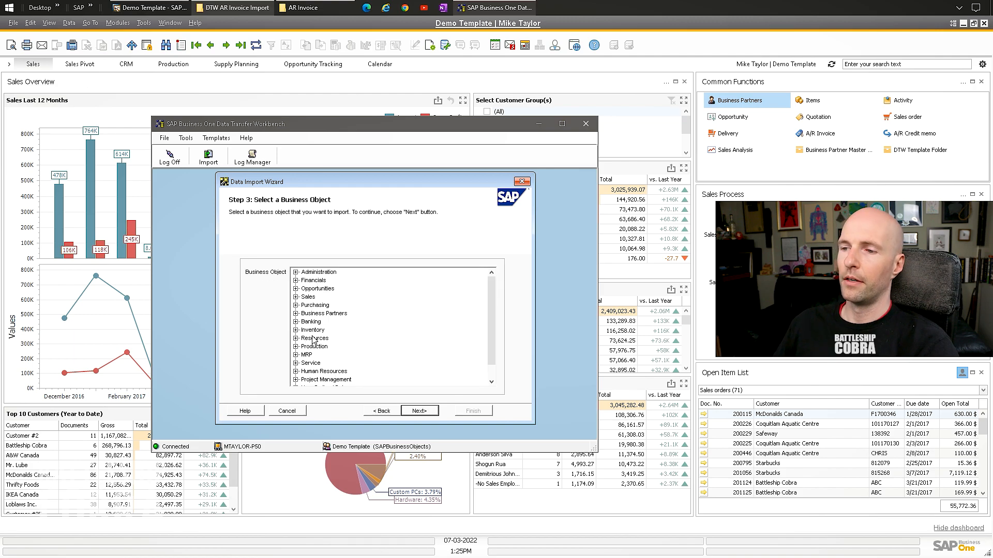
pyautogui.doubleClick(308, 297)
pyautogui.click(324, 339)
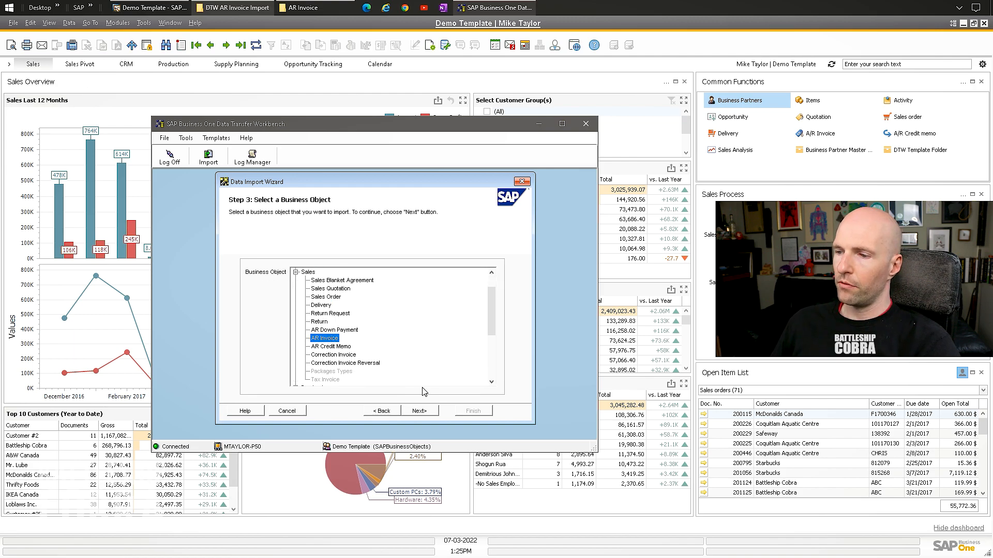
pyautogui.click(419, 413)
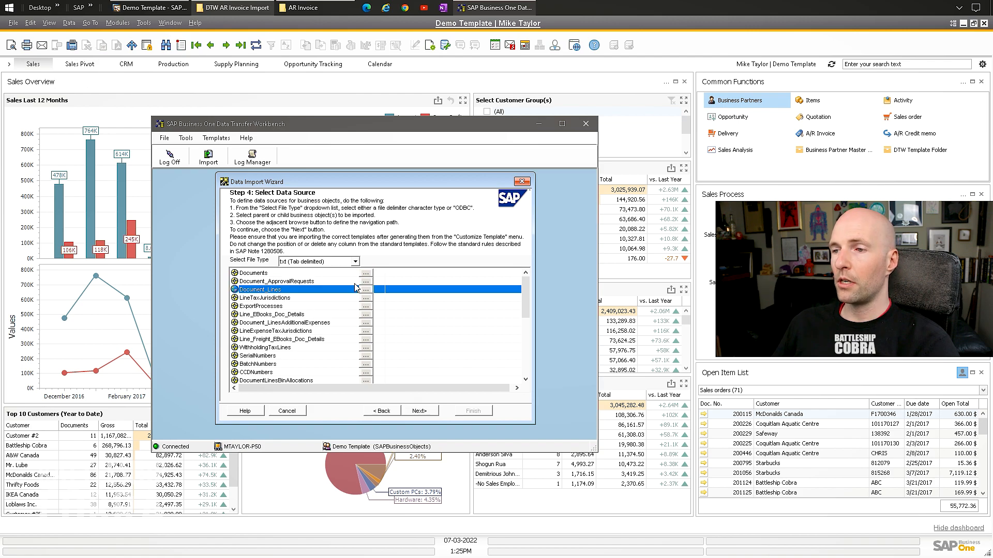
# Assign OINV.txt to Documents and INV1.txt to Document_Lines from the DTW AR Invoice Import folder, and continue to the field mapping.
pyautogui.click(371, 275)
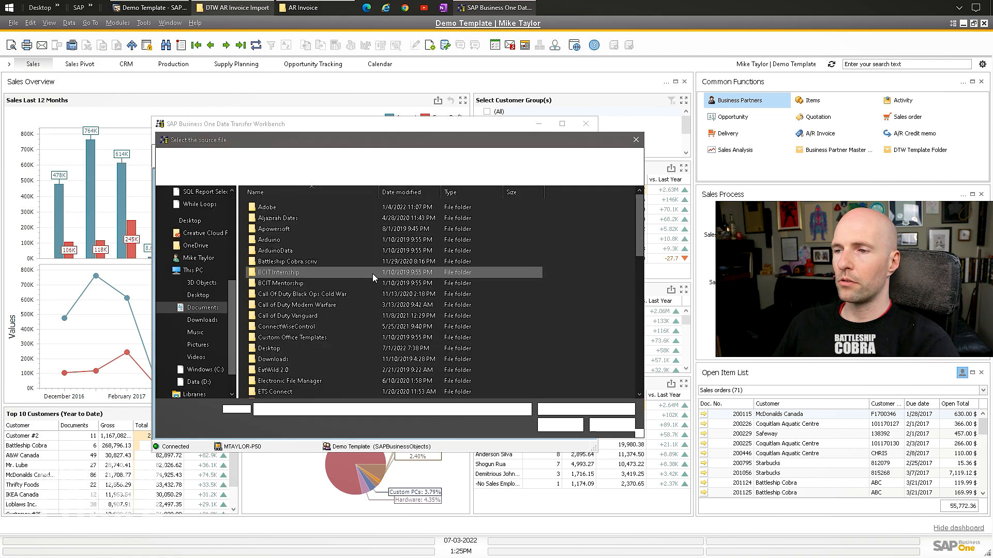
pyautogui.click(193, 300)
pyautogui.doubleClick(274, 239)
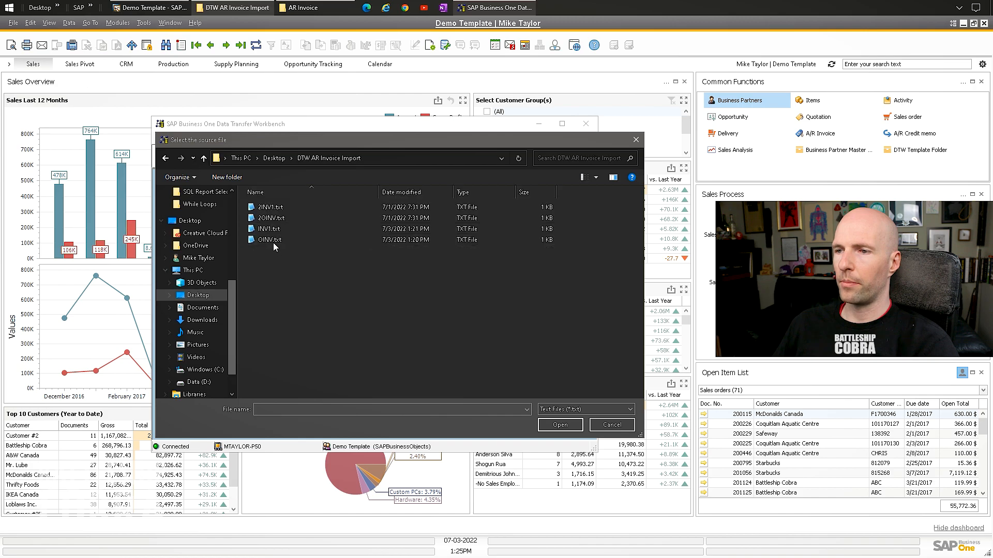
pyautogui.doubleClick(272, 241)
pyautogui.click(365, 290)
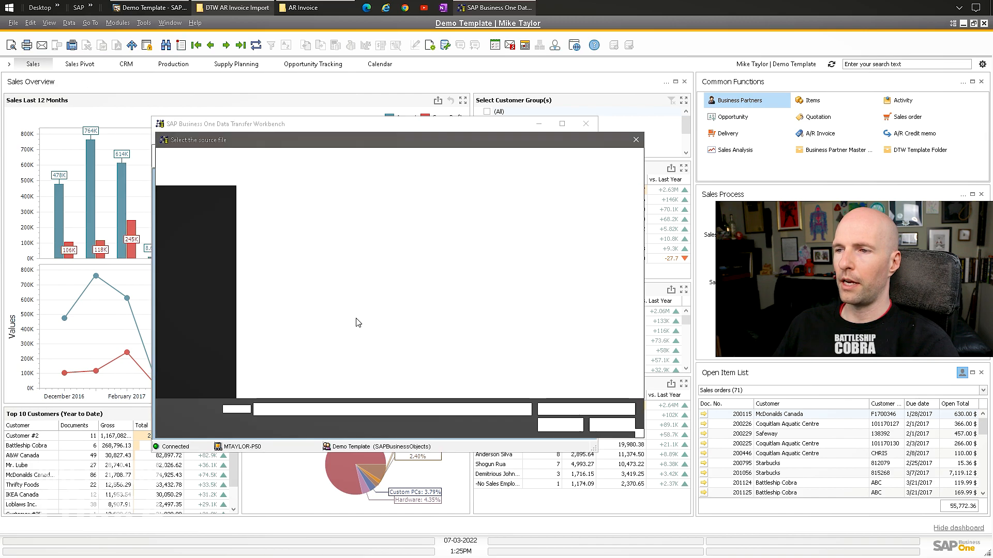
pyautogui.doubleClick(271, 229)
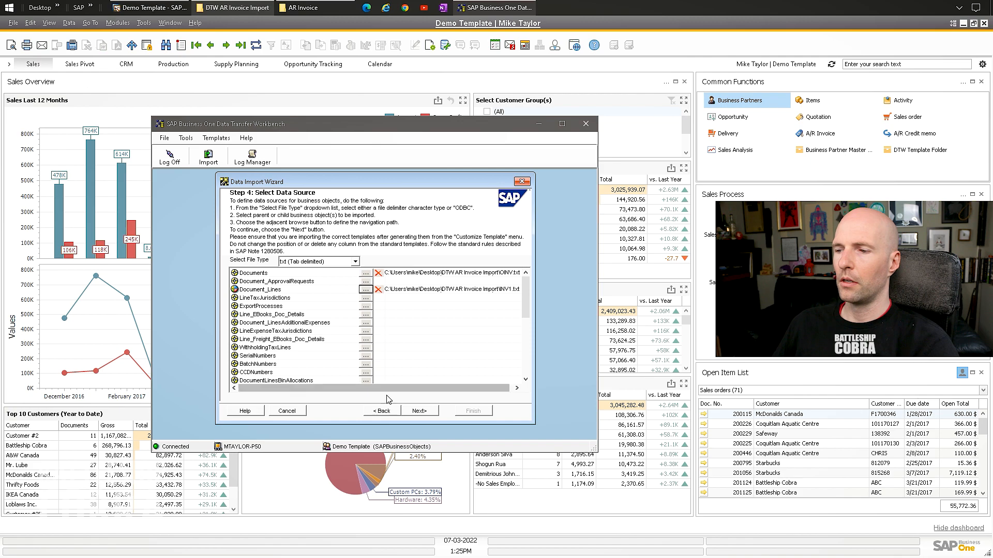
pyautogui.click(418, 411)
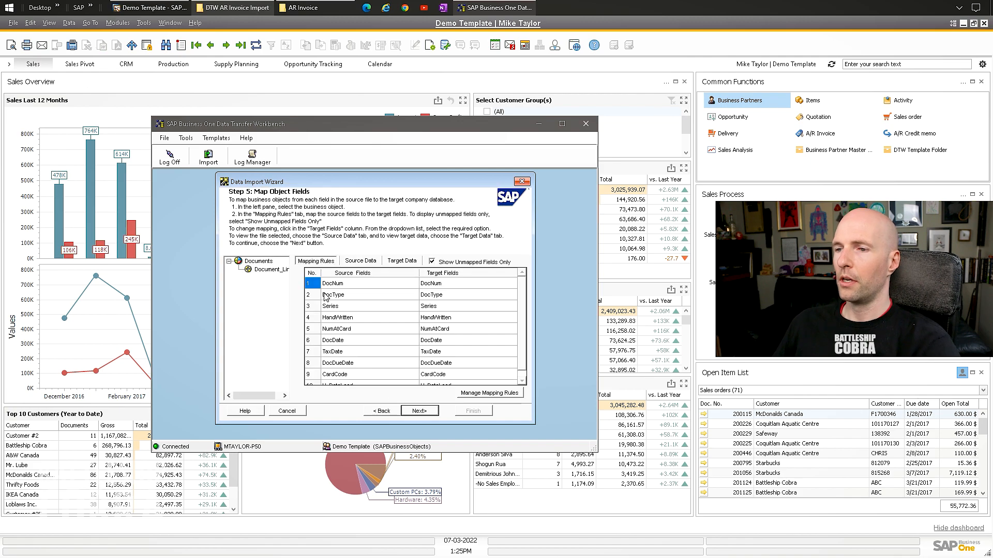
# Review the Document_Lines and Documents mapping rules, recheck the txt (Tab delimited) data source setting, and return to the field mapping.
pyautogui.click(266, 269)
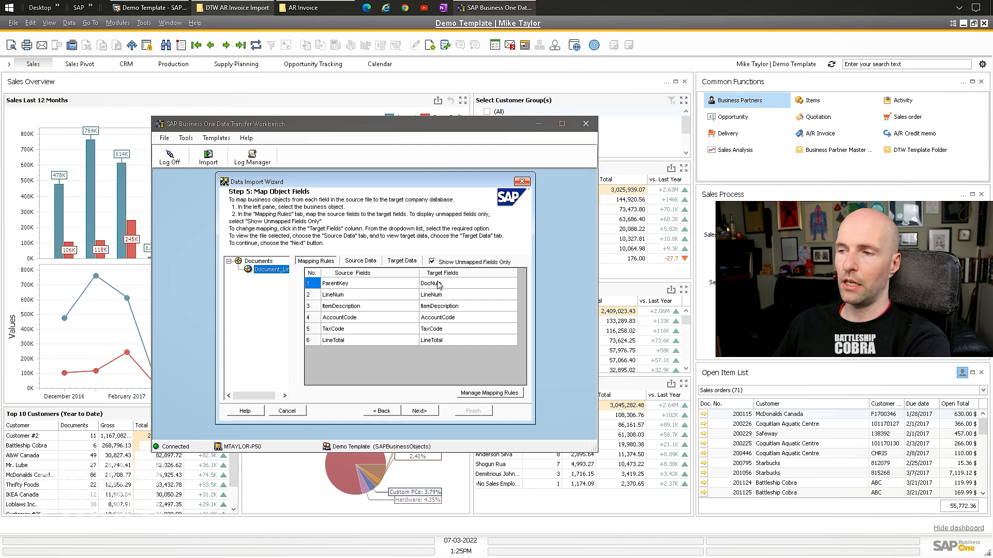
pyautogui.click(251, 261)
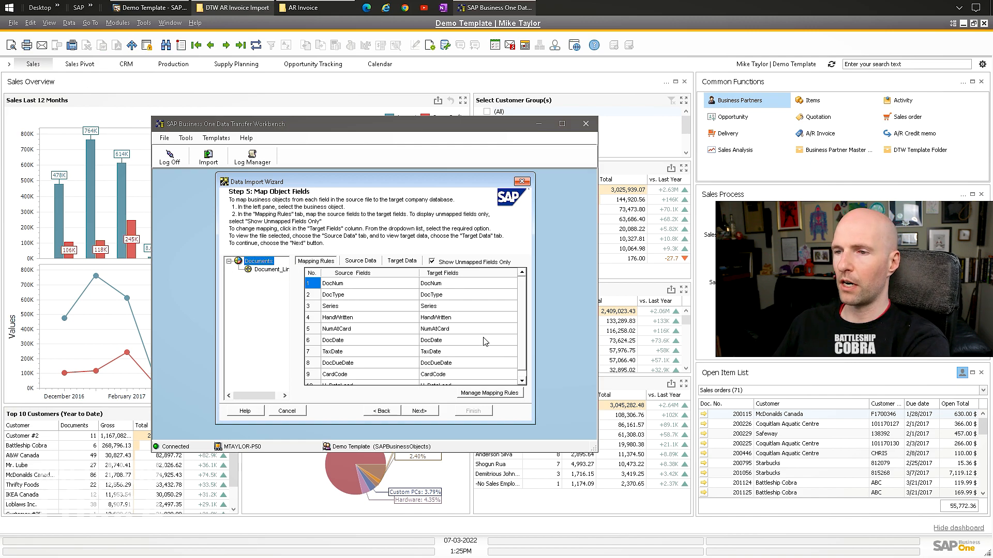
pyautogui.click(381, 411)
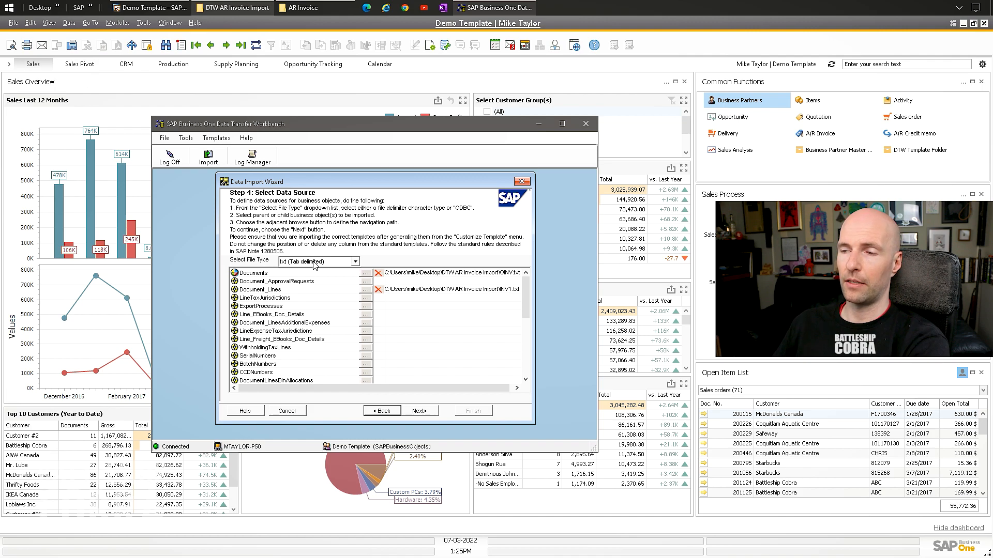
pyautogui.click(296, 261)
pyautogui.click(408, 239)
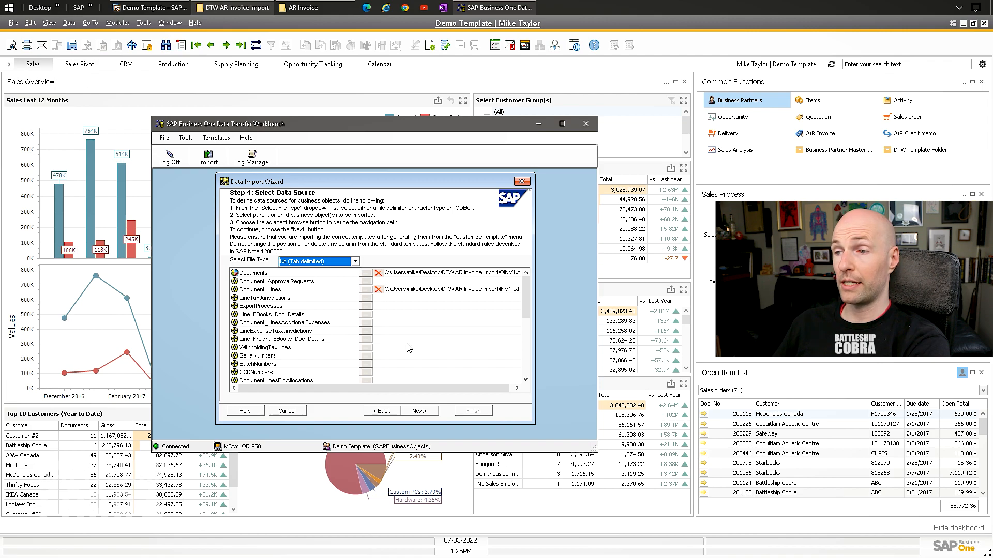
pyautogui.click(419, 412)
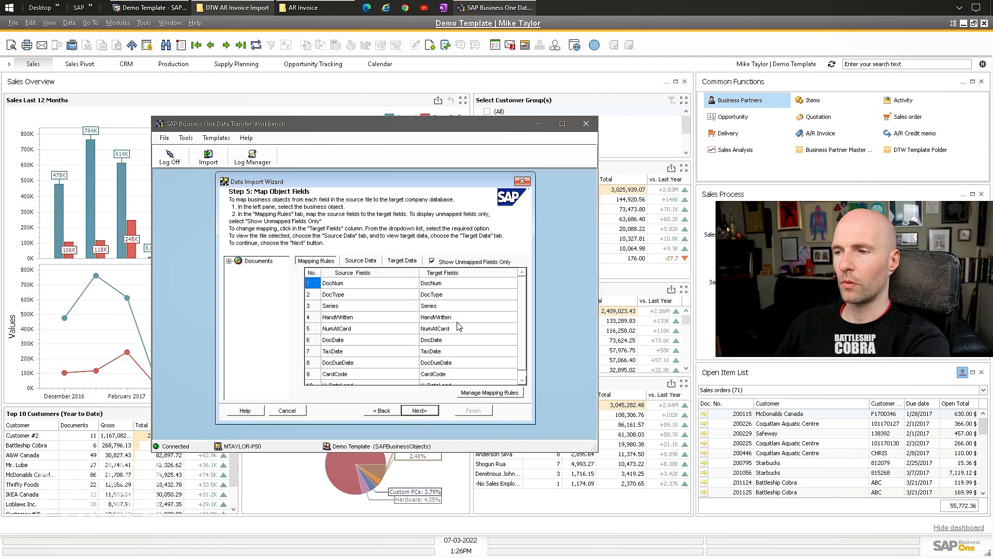
# Check the mapped target fields for the Documents source fields from DocNum through U_DataLoad.
pyautogui.scroll(-1, 519, 329)
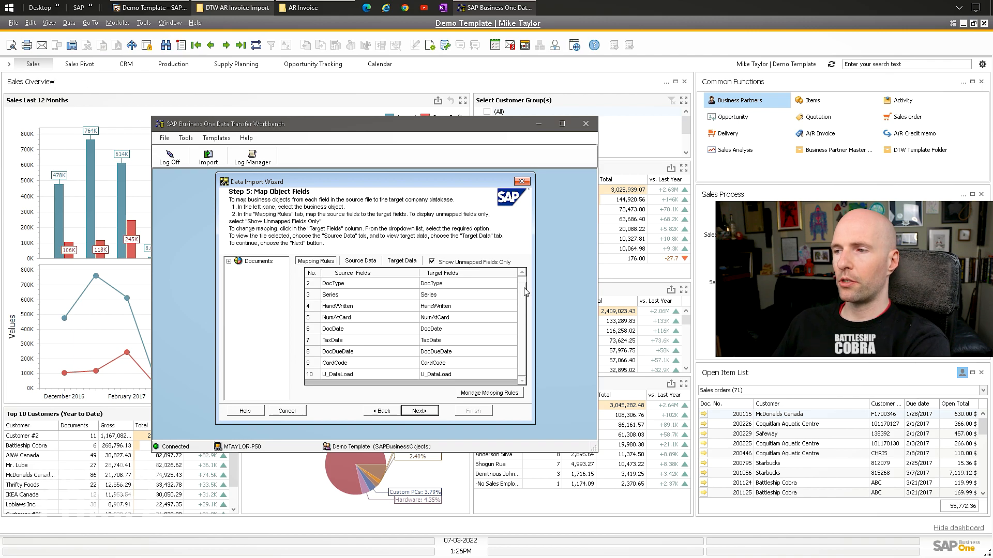
pyautogui.scroll(1, 523, 293)
pyautogui.scroll(-1, 525, 299)
pyautogui.click(464, 318)
pyautogui.click(491, 288)
pyautogui.click(478, 331)
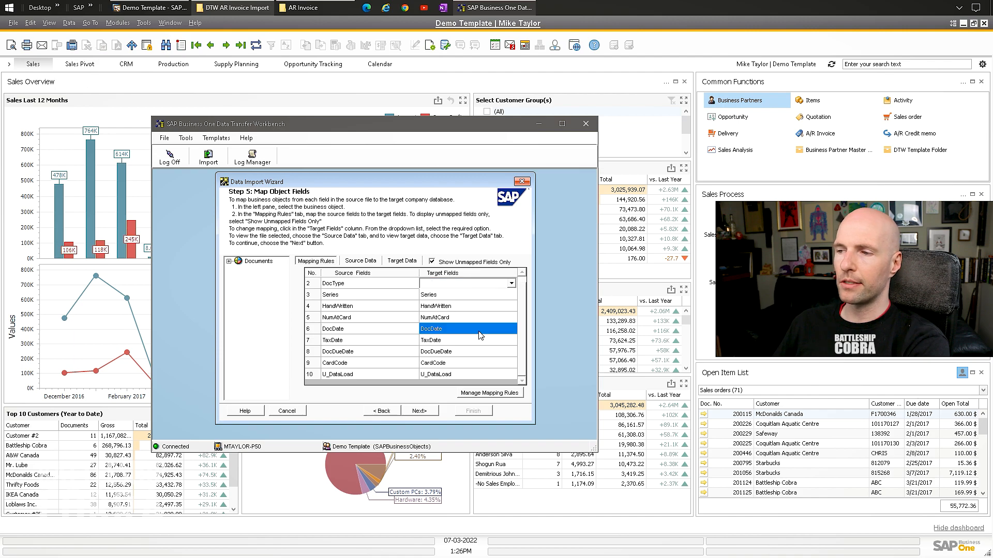
pyautogui.scroll(1, 525, 280)
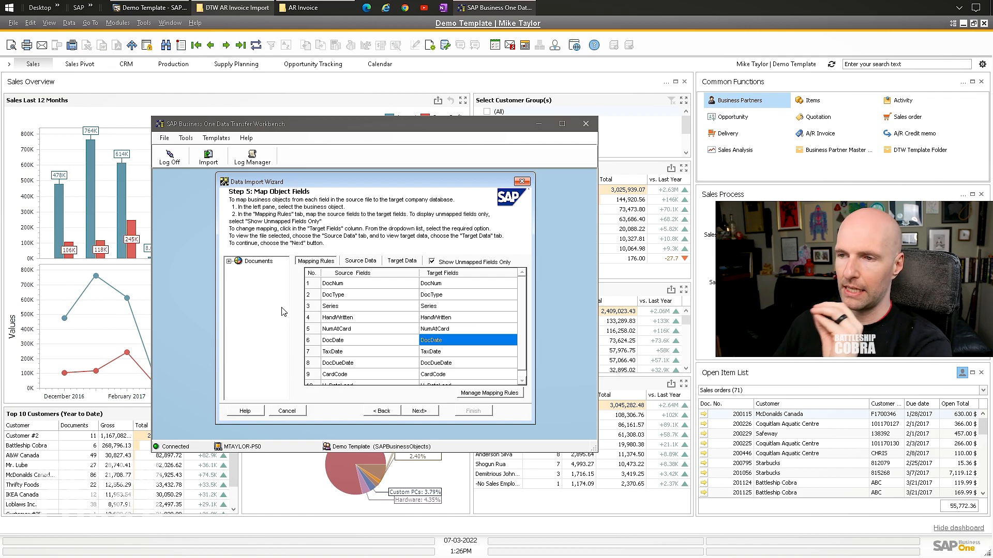
# Set error handling to Ignore Up to 10 Errors and Process Valid Records, and run the import simulation.
pyautogui.click(423, 412)
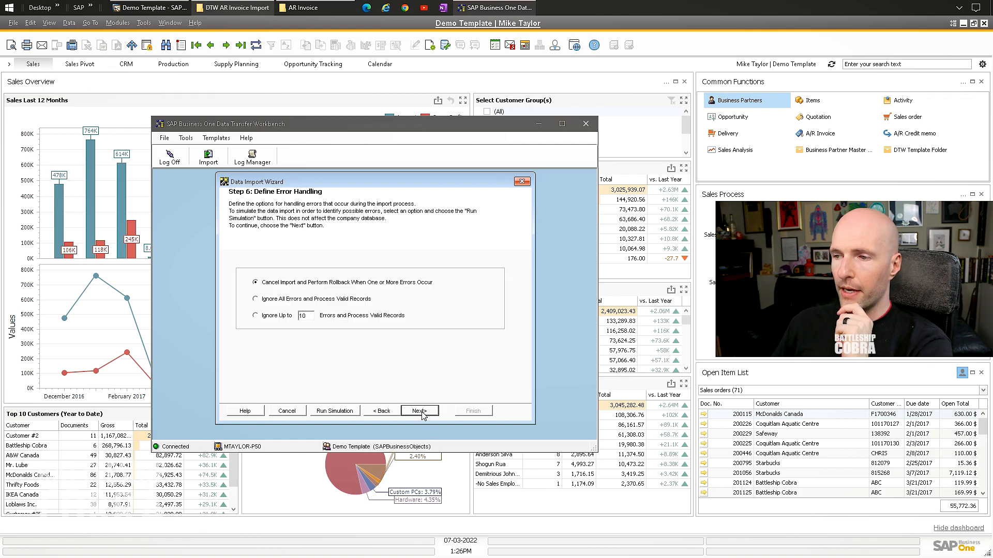
pyautogui.click(266, 319)
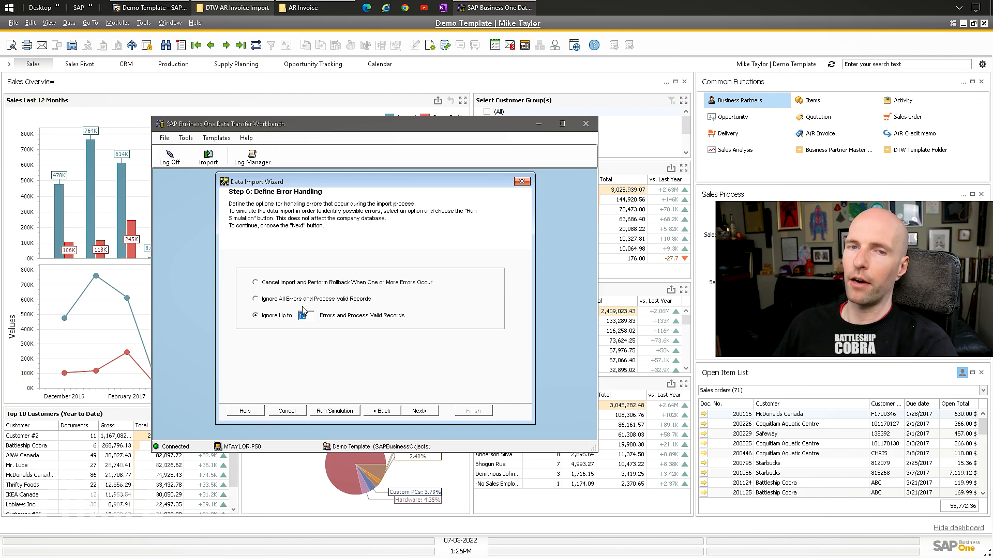
pyautogui.click(283, 284)
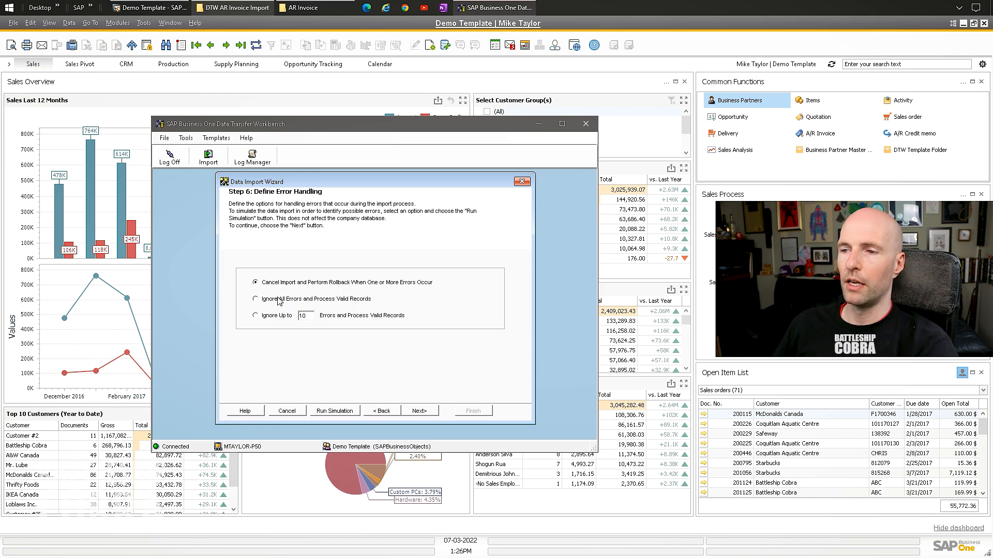
pyautogui.click(302, 298)
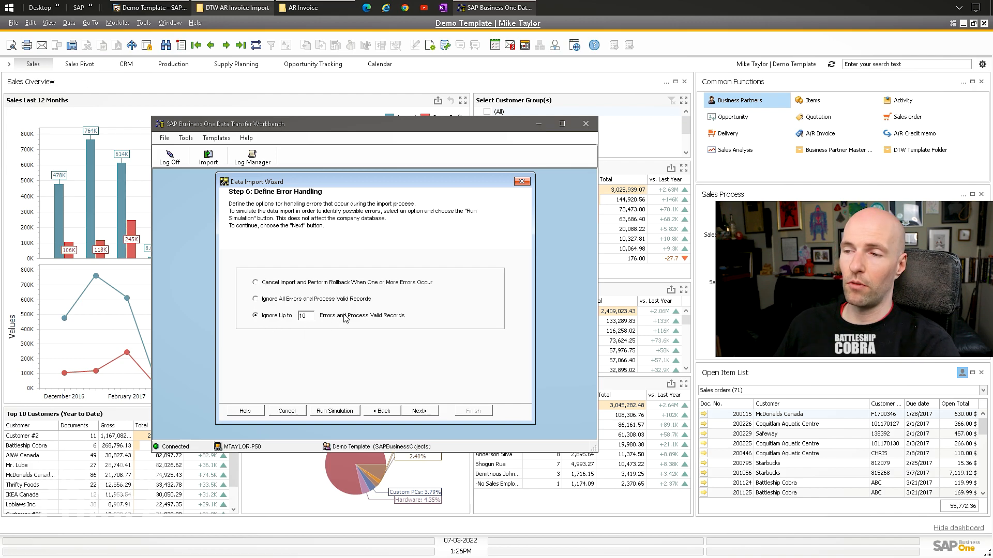
pyautogui.click(331, 412)
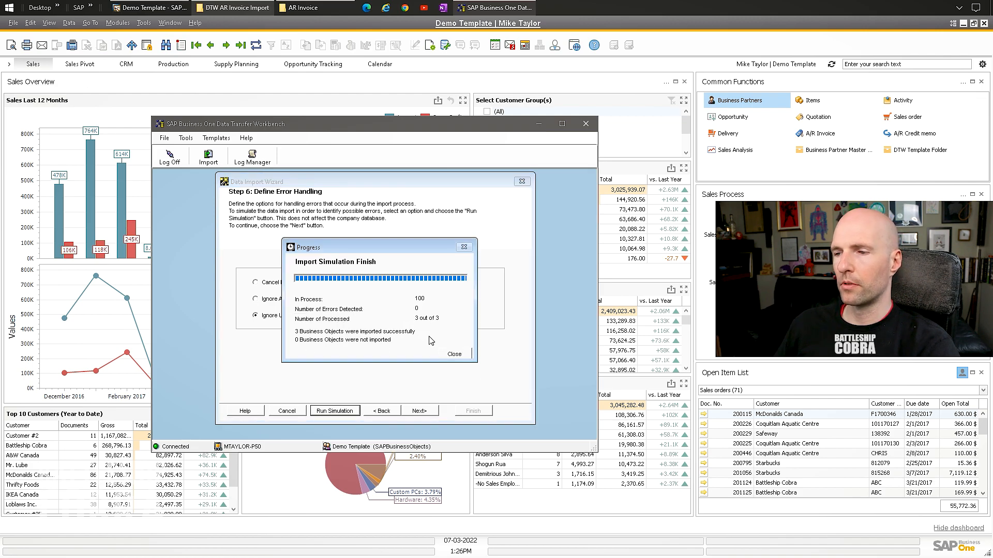
# Review the simulation's detailed log filtered by Failed and by Successful records, and close it.
pyautogui.click(454, 355)
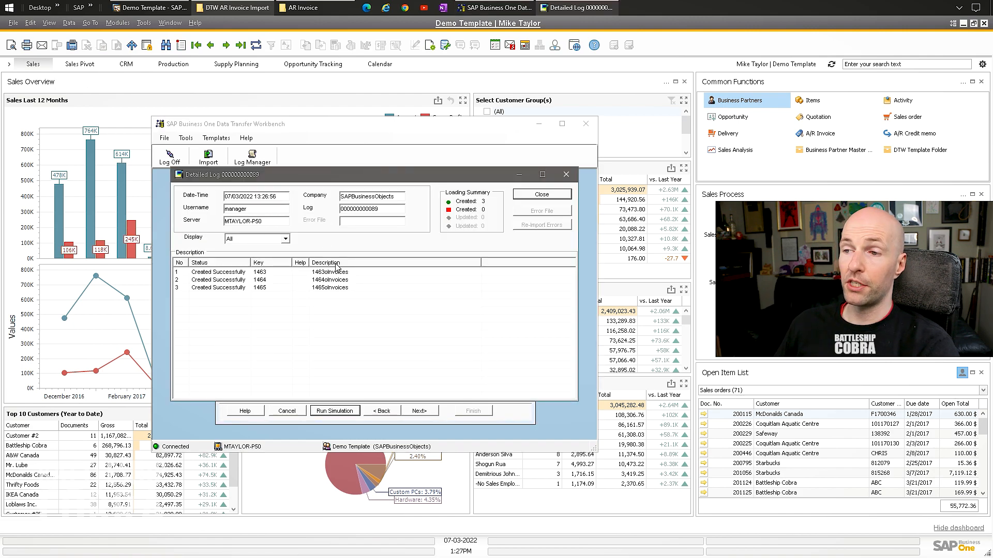
pyautogui.click(255, 243)
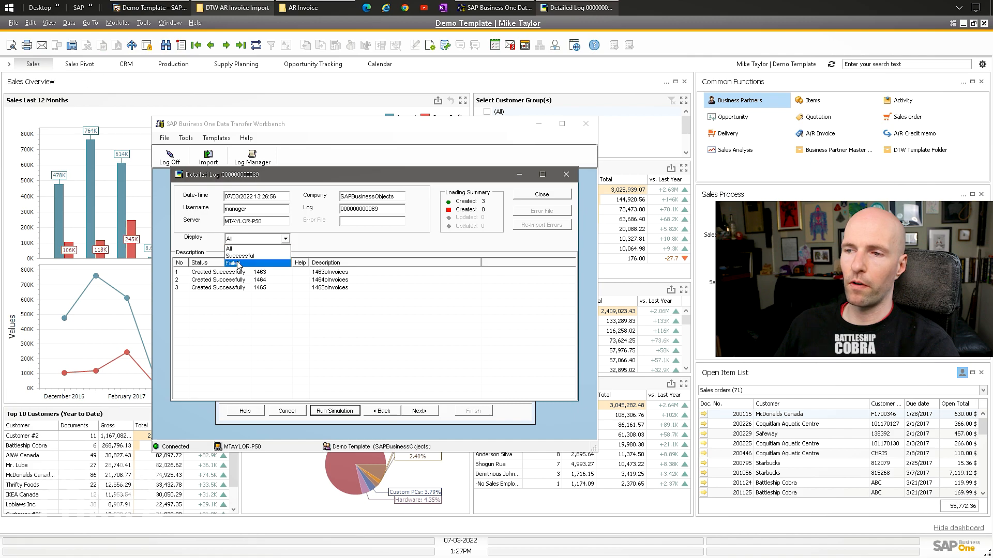
pyautogui.click(239, 264)
pyautogui.click(246, 243)
pyautogui.click(240, 256)
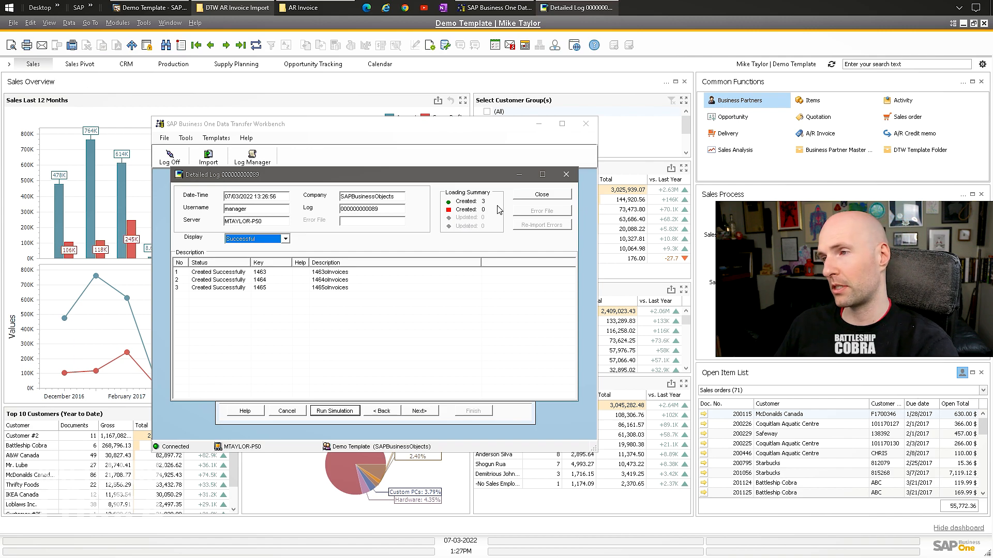
pyautogui.click(551, 199)
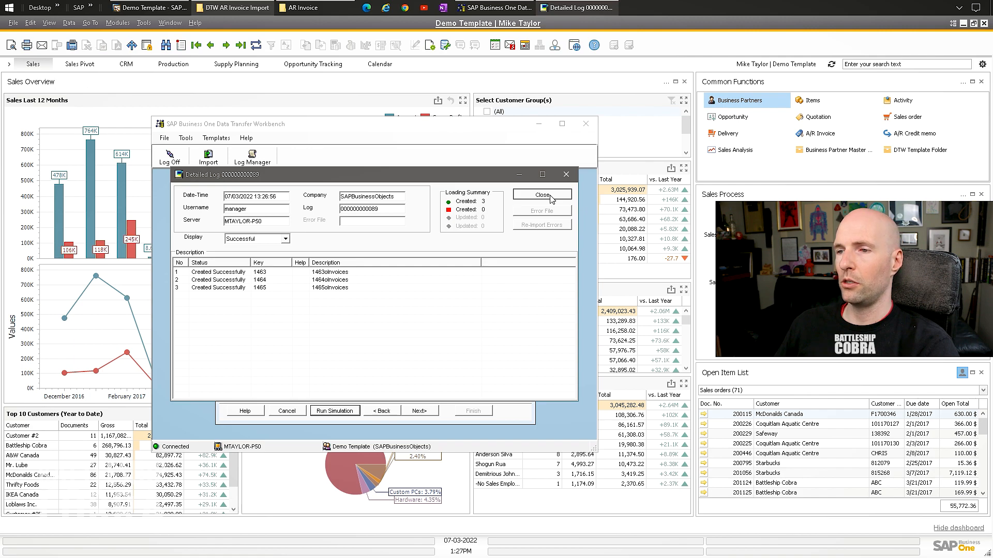
# Run the actual AR Invoice import, finish it, and close its detailed log.
pyautogui.click(428, 411)
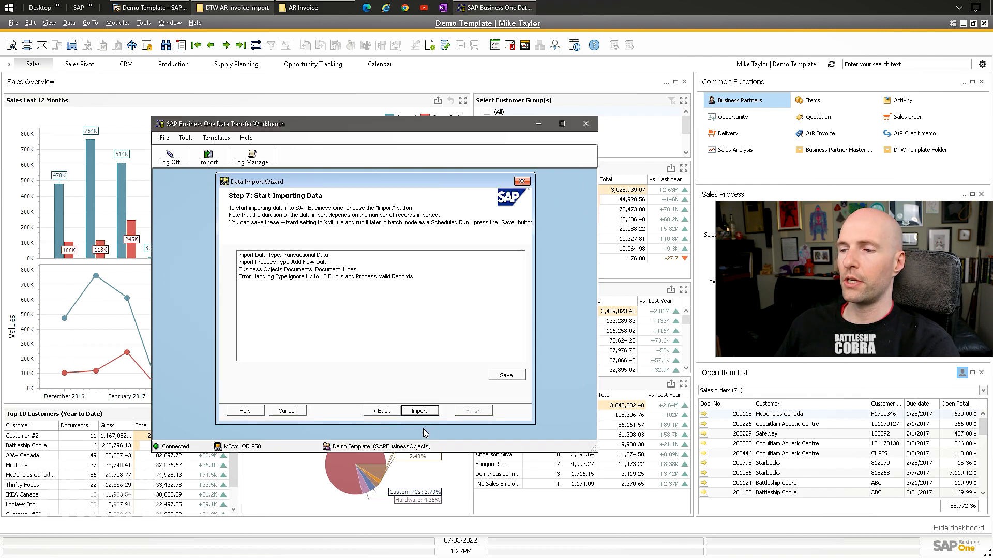
pyautogui.click(420, 411)
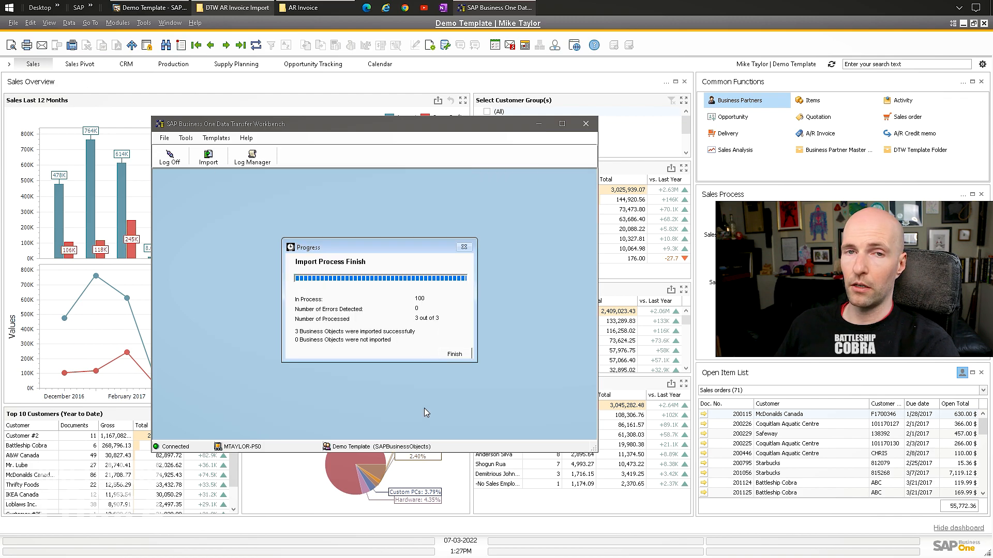
pyautogui.click(455, 354)
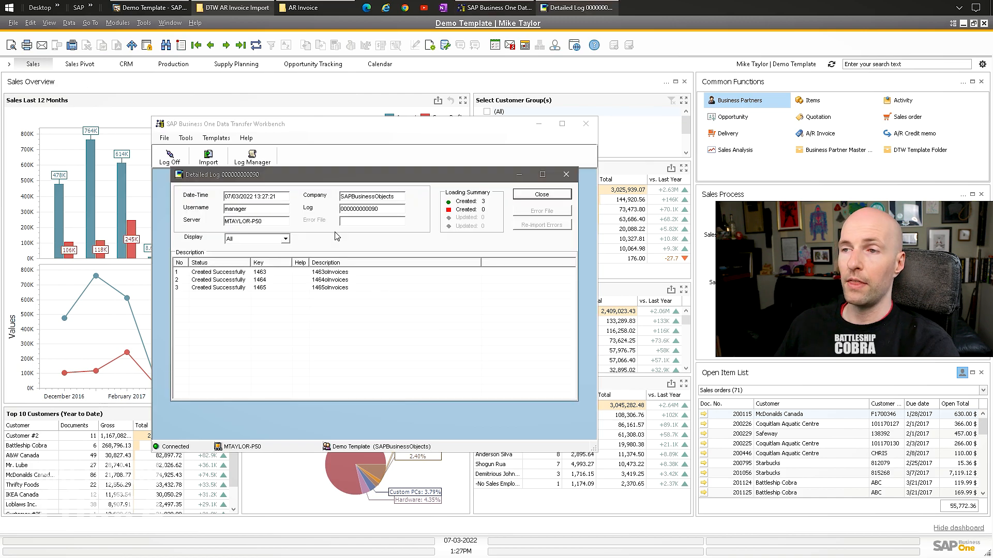
pyautogui.click(537, 195)
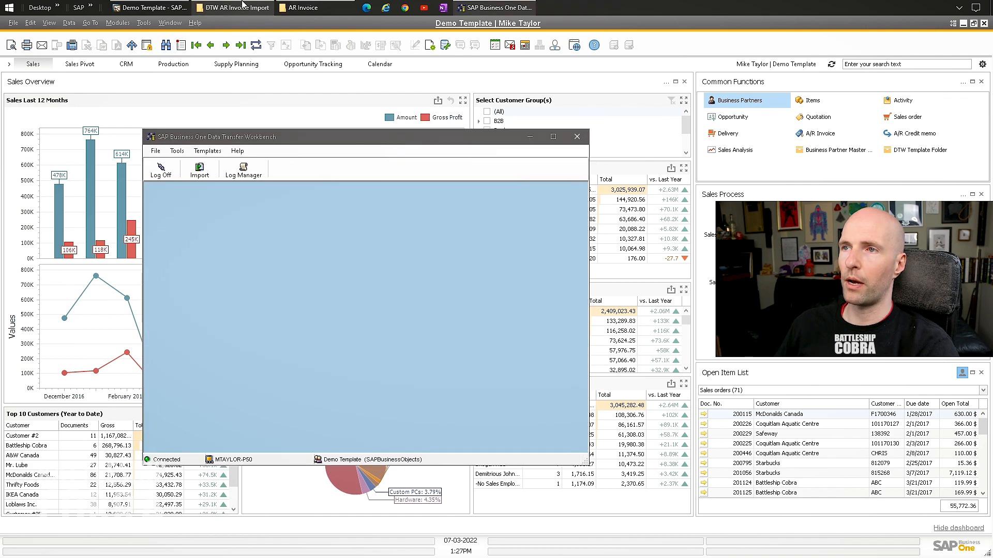
# Open the AR Invoice Import workbook from the DTW AR Invoice Import folder and copy the first DocNum in cell A3.
pyautogui.click(243, 7)
pyautogui.doubleClick(264, 242)
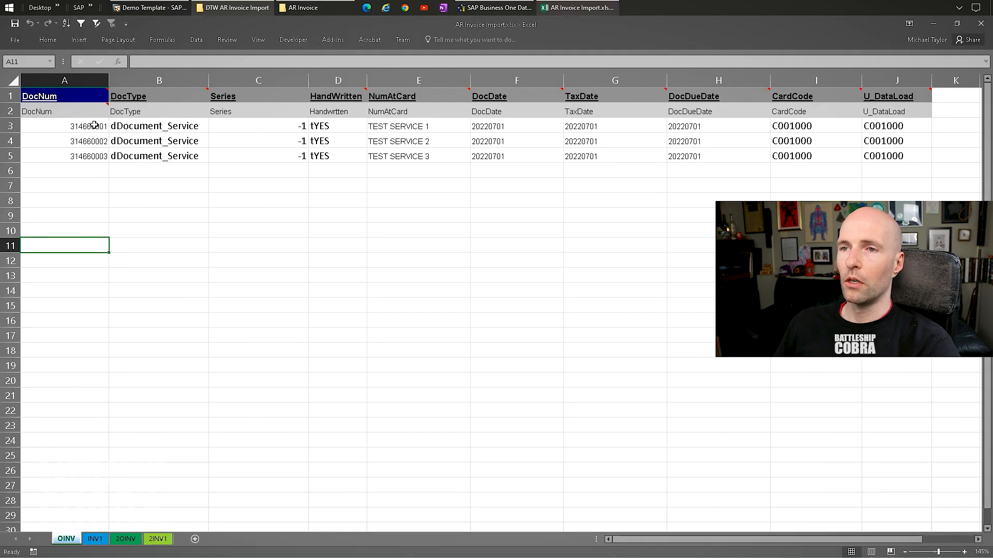
pyautogui.doubleClick(92, 126)
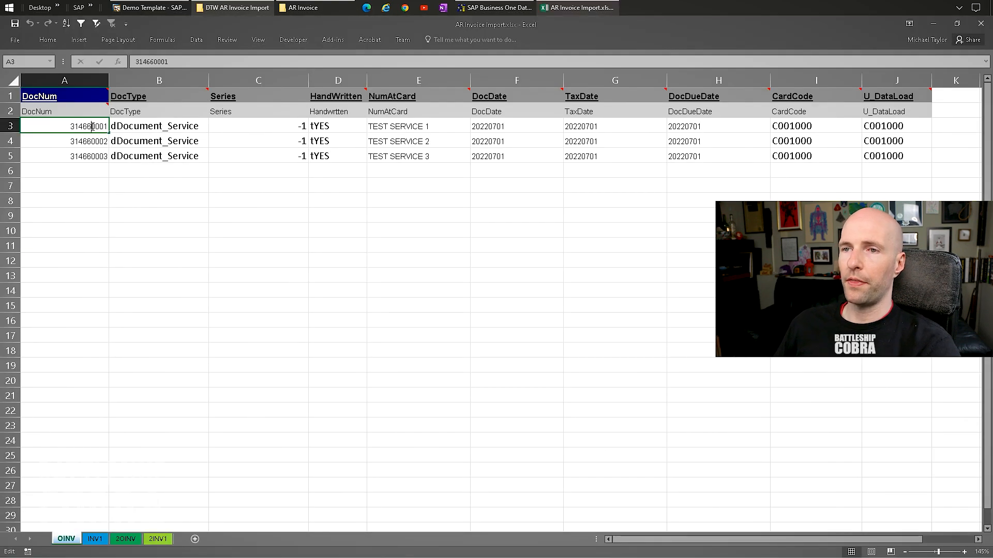
pyautogui.moveTo(67, 127); pyautogui.dragTo(108, 127)
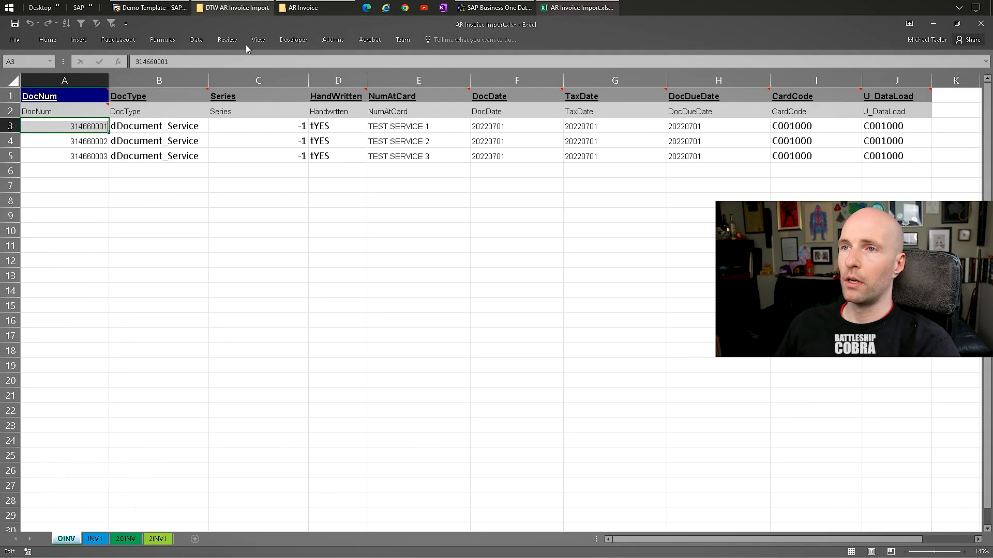
# Switch to SAP Business One and find the imported A/R Invoice by the copied document number.
pyautogui.click(154, 7)
pyautogui.click(117, 23)
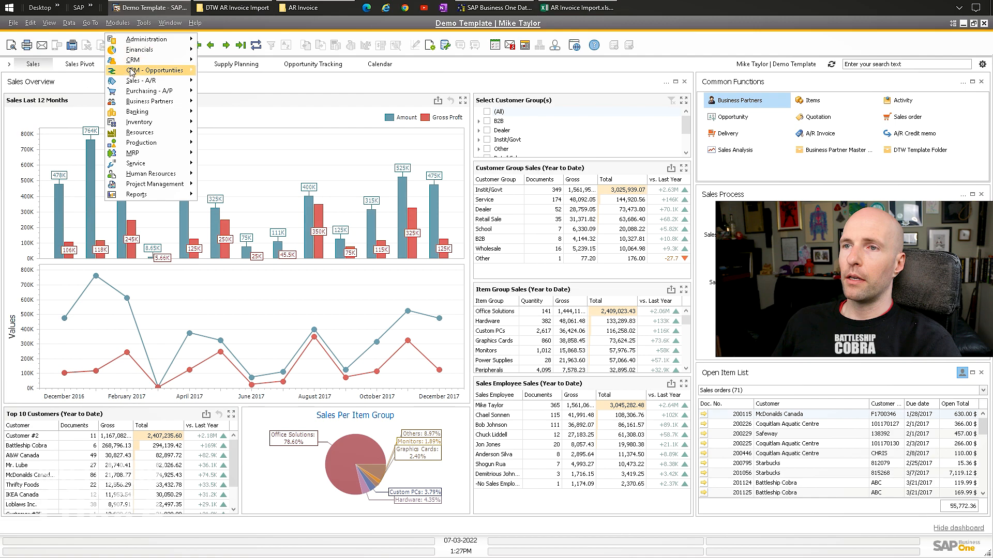
pyautogui.click(244, 171)
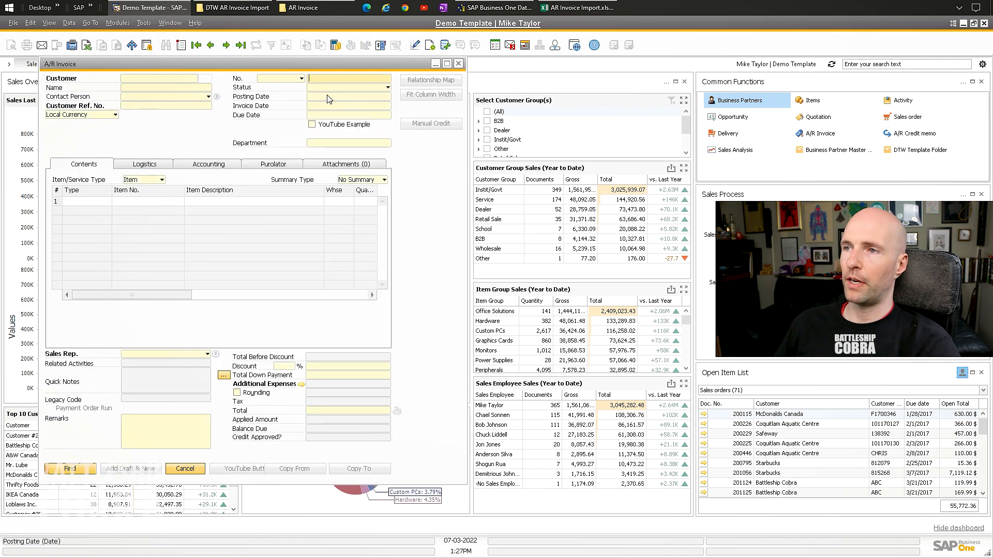
pyautogui.press('Return')
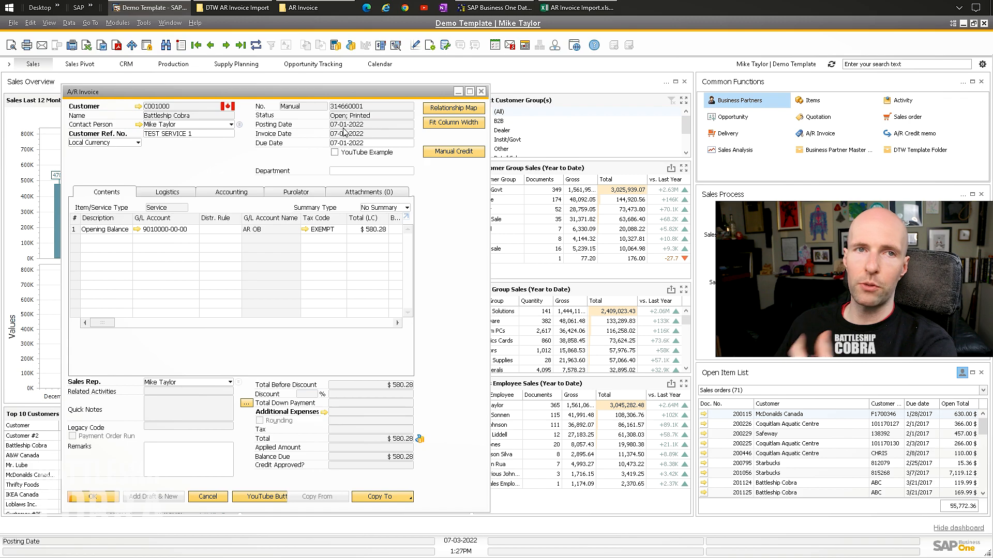
# Compare the invoice with its DocDate on the OINV sheet, and browse through the other imported invoices back to the first.
pyautogui.click(578, 8)
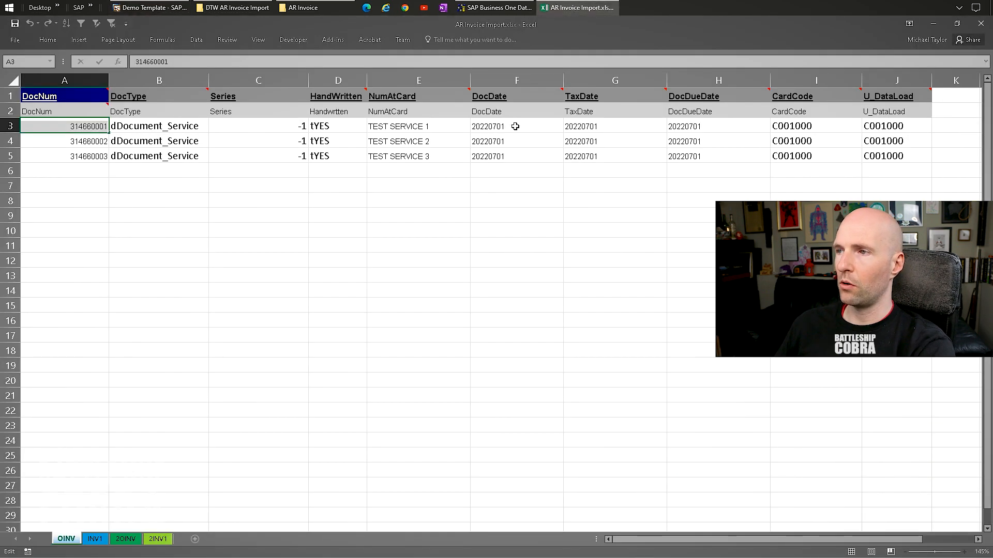
pyautogui.click(515, 126)
pyautogui.click(150, 8)
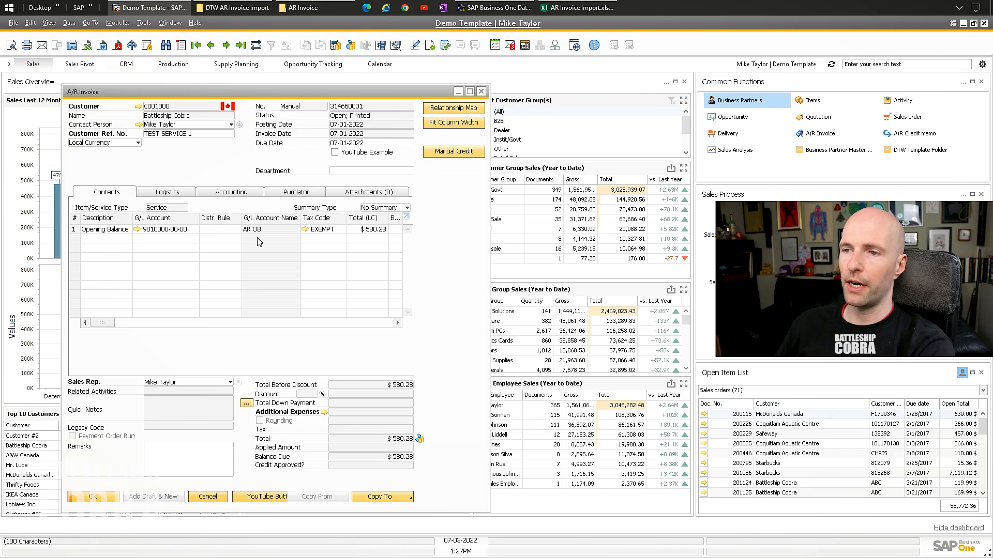
pyautogui.click(226, 45)
pyautogui.click(226, 46)
pyautogui.click(210, 46)
pyautogui.click(210, 46)
# Check the AccountCode values in D3:D5 of the INV1 sheet against the G/L account on the A/R Invoice line.
pyautogui.click(592, 8)
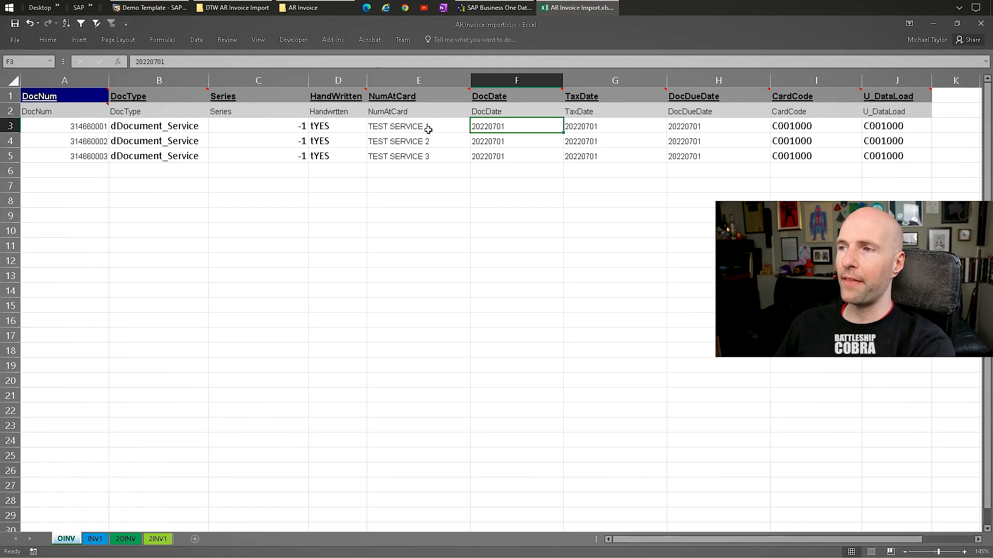
pyautogui.click(94, 539)
pyautogui.moveTo(412, 141); pyautogui.dragTo(434, 181)
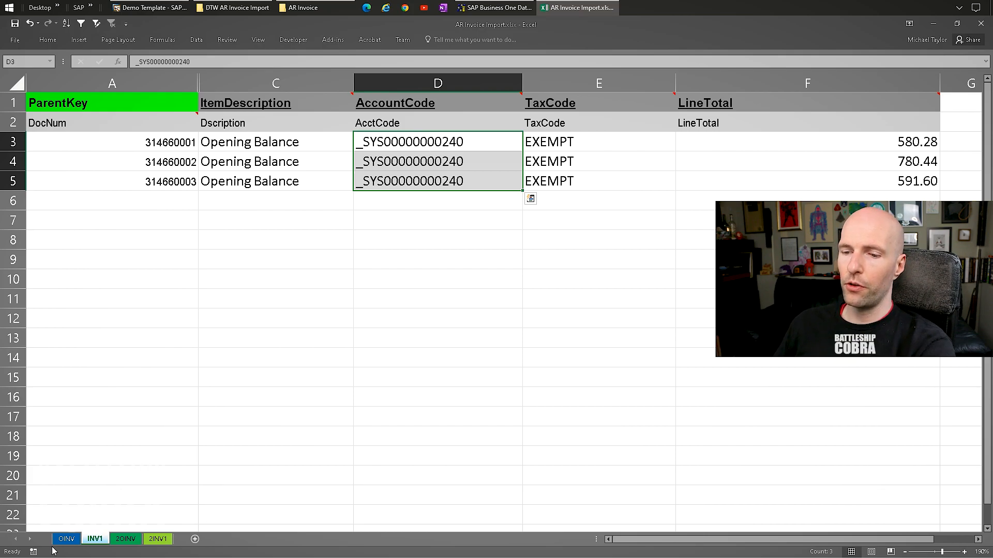
pyautogui.click(150, 8)
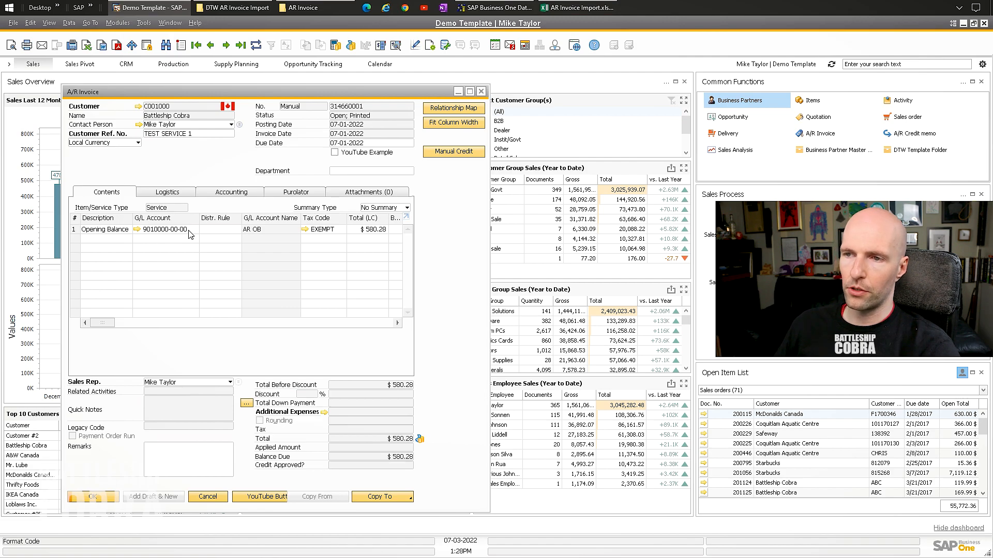
# Start a new query in the Query Generator on the OACT table.
pyautogui.moveTo(141, 95); pyautogui.dragTo(115, 97)
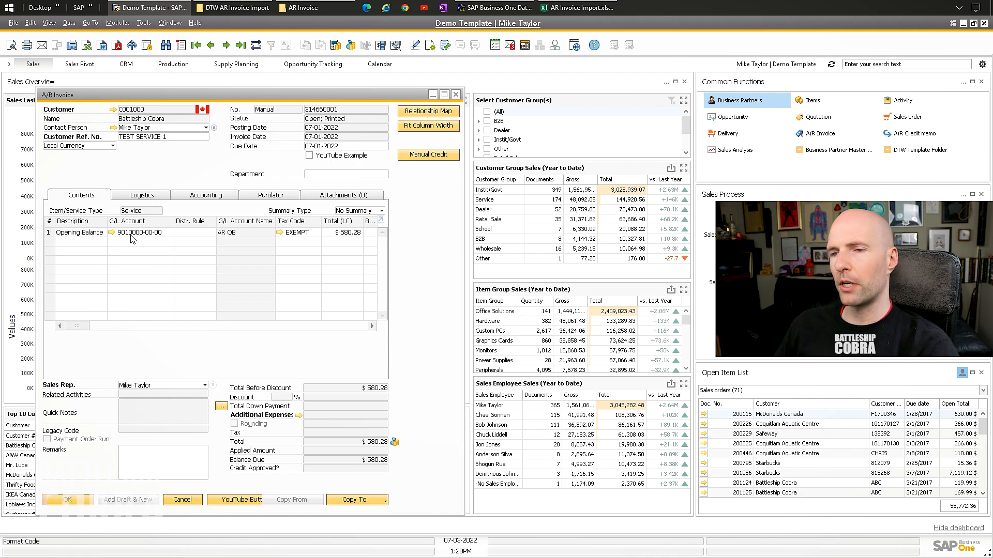
pyautogui.click(145, 23)
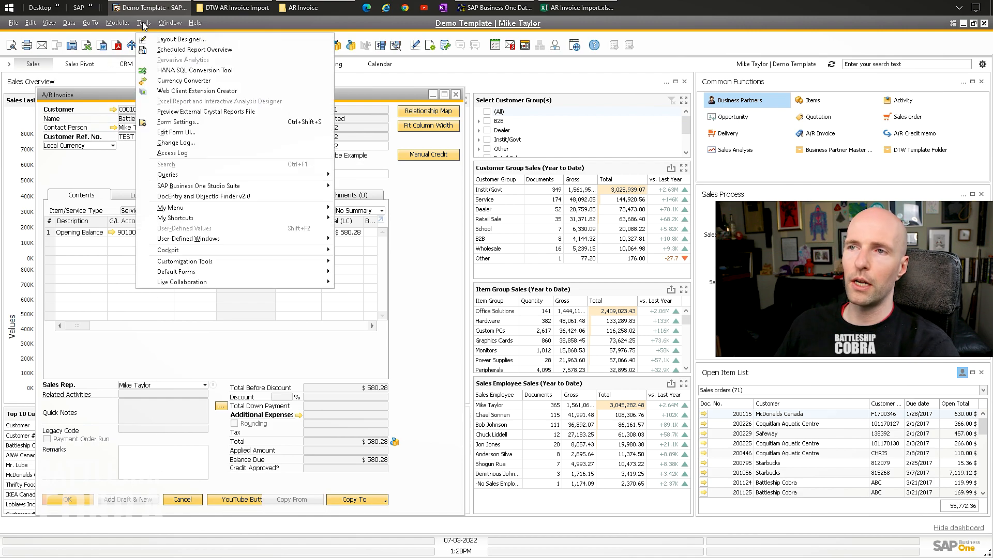
pyautogui.moveTo(204, 176)
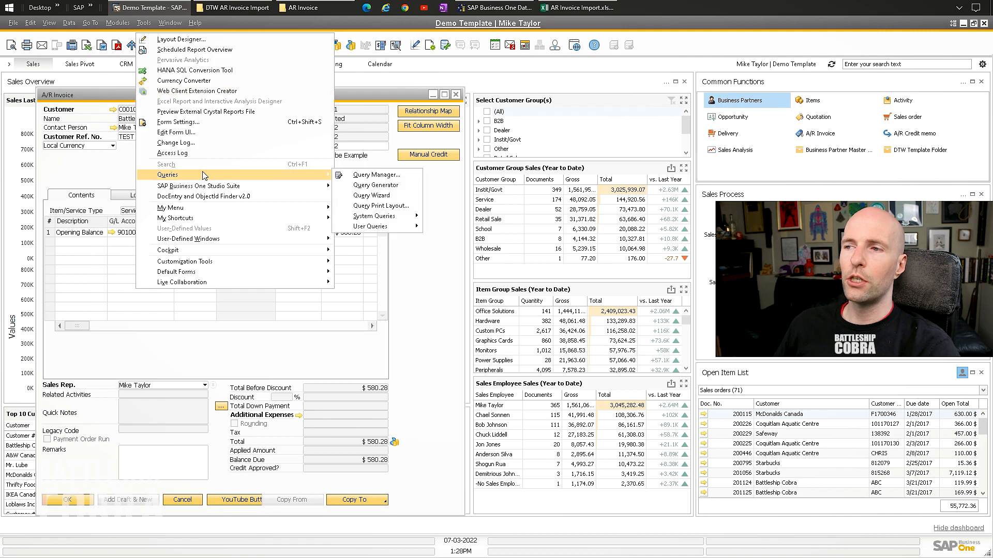
pyautogui.click(381, 186)
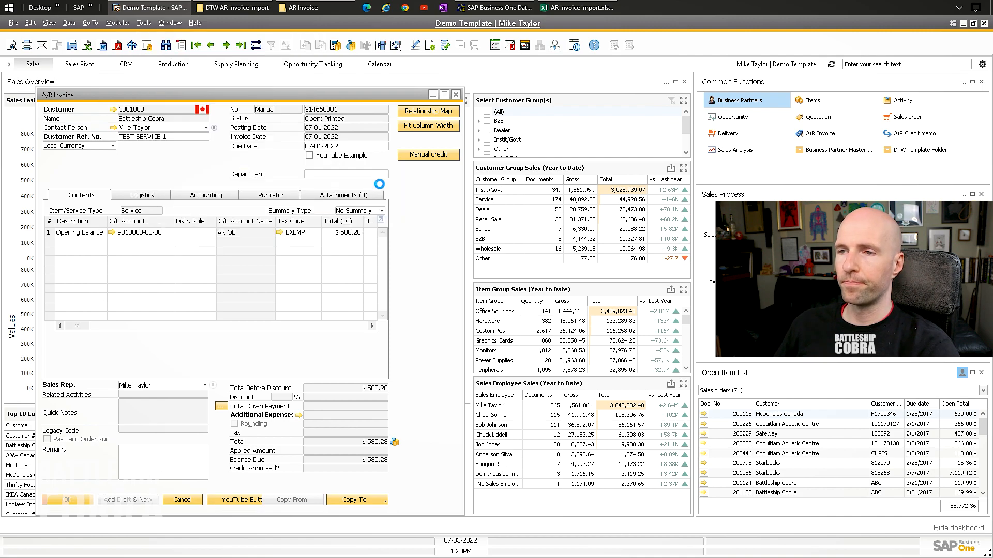
pyautogui.write('oact')
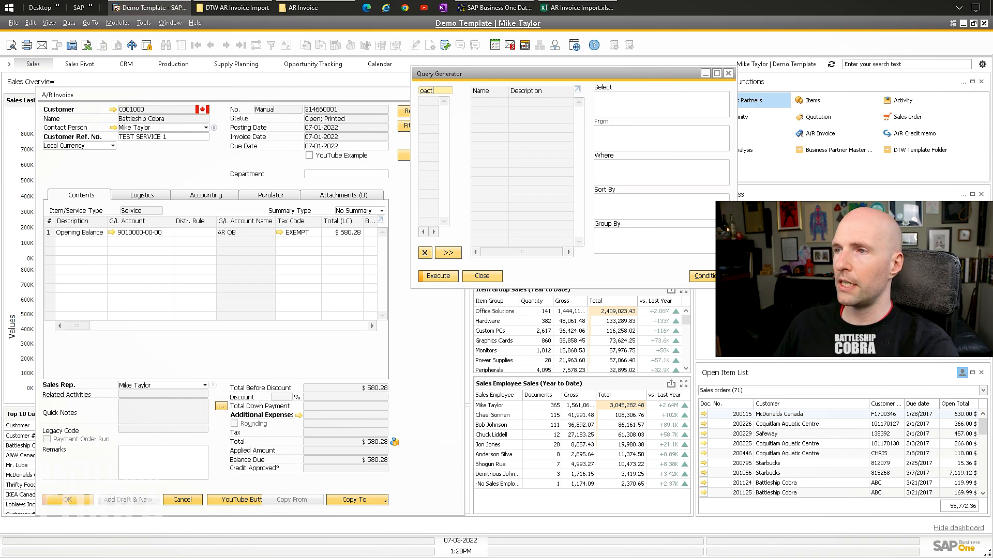
pyautogui.press('Tab')
# Add the AcctCode and AcctName fields to the query's selection and execute it.
pyautogui.moveTo(542, 79); pyautogui.dragTo(261, 216)
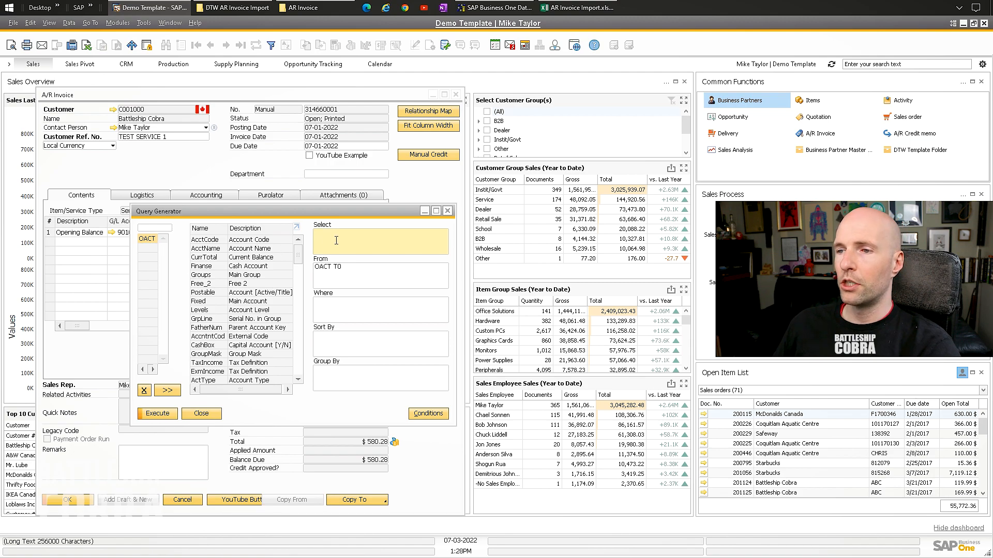
pyautogui.doubleClick(204, 239)
pyautogui.doubleClick(205, 249)
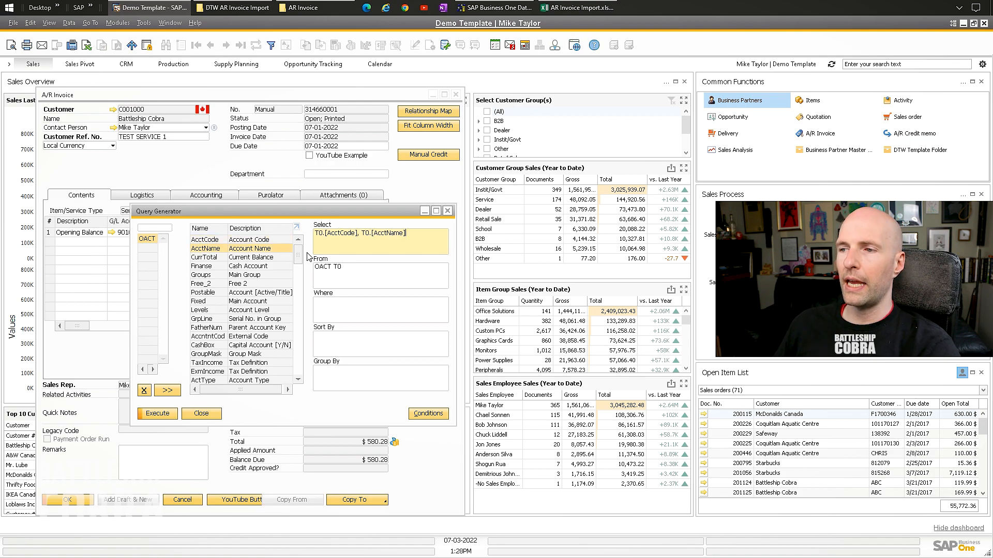
pyautogui.click(155, 414)
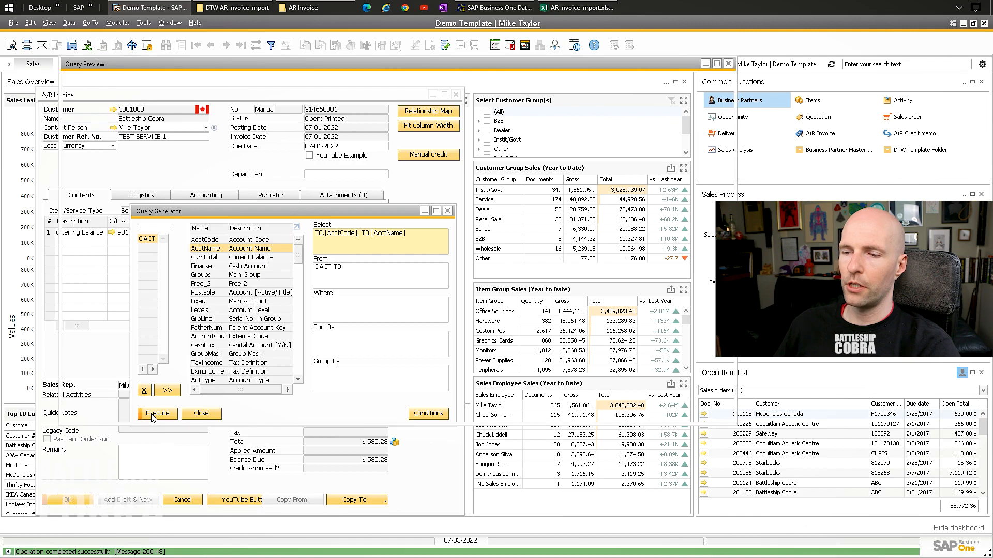
# Sort the query results by Account Name, look through the account codes including the opening balance accounts, and close the query windows.
pyautogui.scroll(-7, 189, 223)
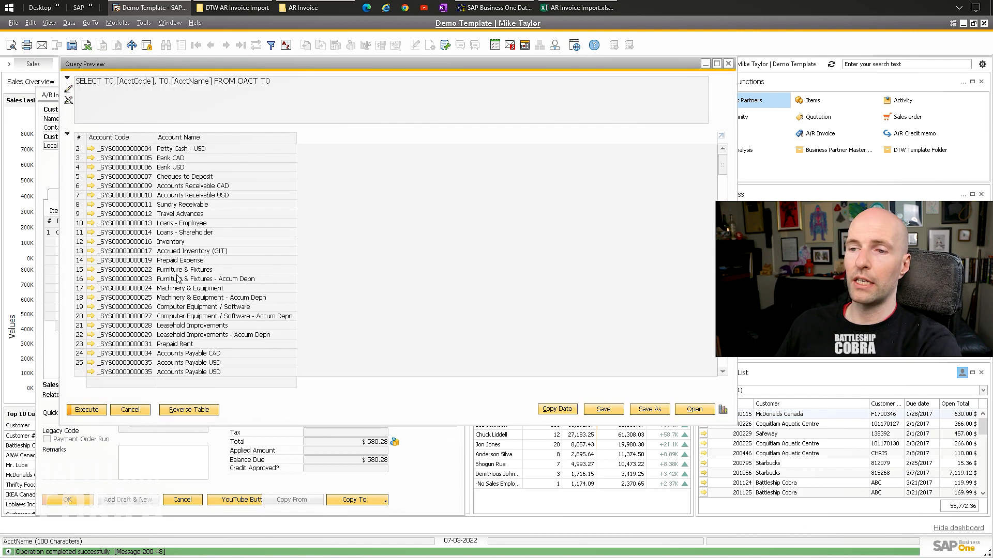
pyautogui.scroll(-4, 190, 223)
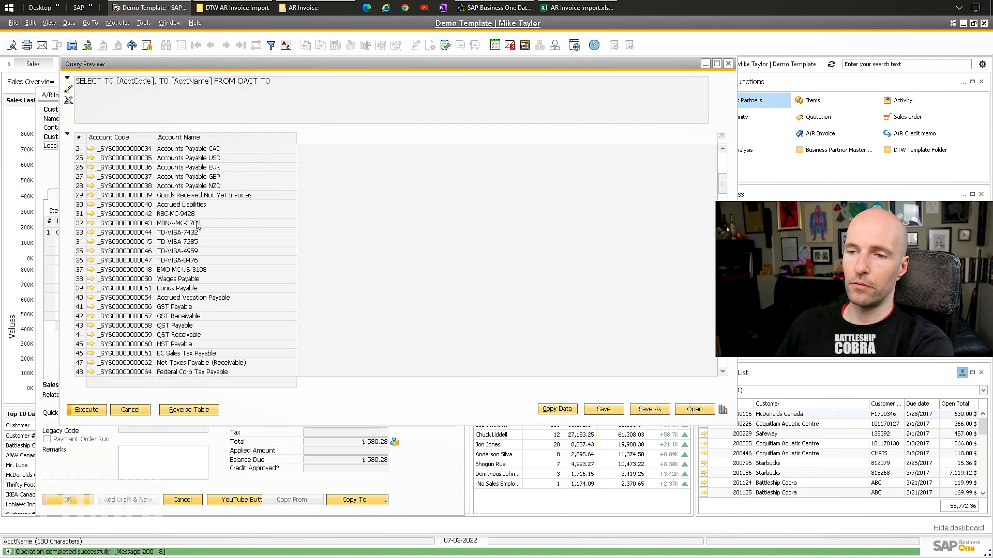
pyautogui.doubleClick(191, 137)
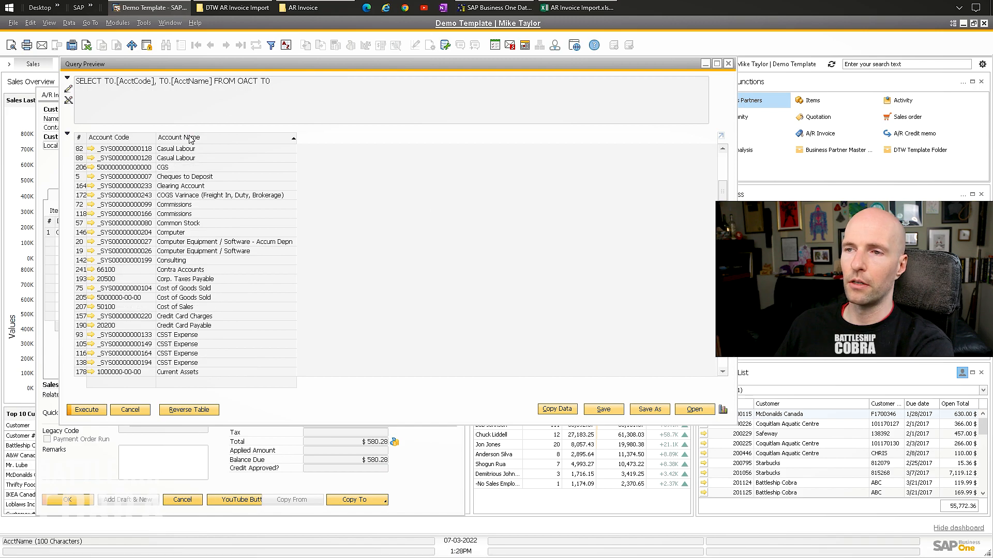
pyautogui.moveTo(723, 192); pyautogui.dragTo(713, 283)
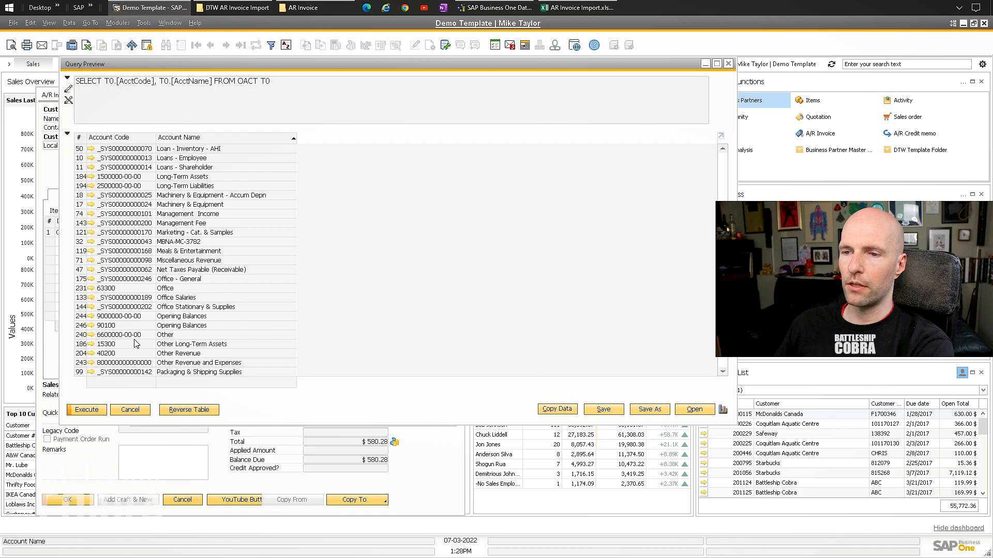
pyautogui.scroll(-1, 239, 316)
pyautogui.scroll(-1, 239, 317)
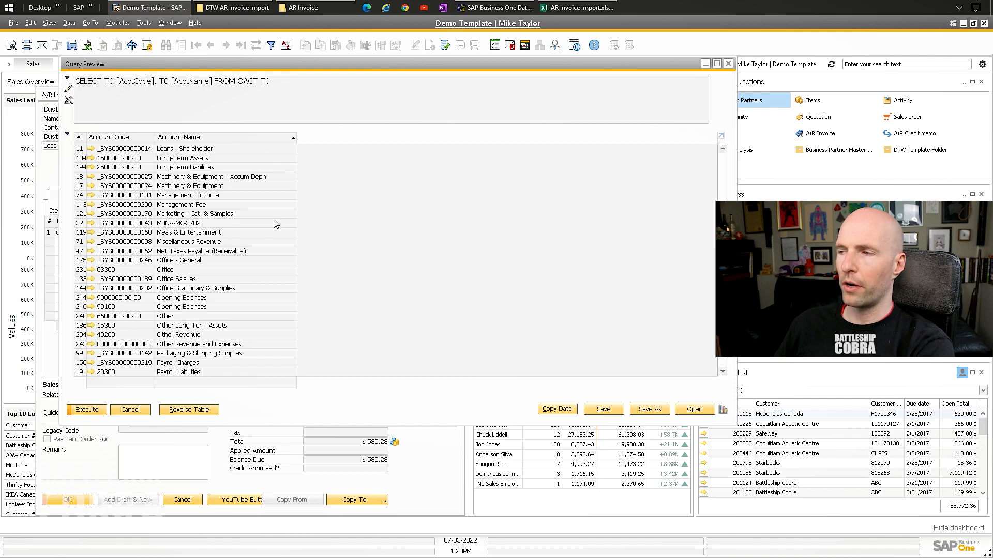
pyautogui.moveTo(722, 277); pyautogui.dragTo(716, 178)
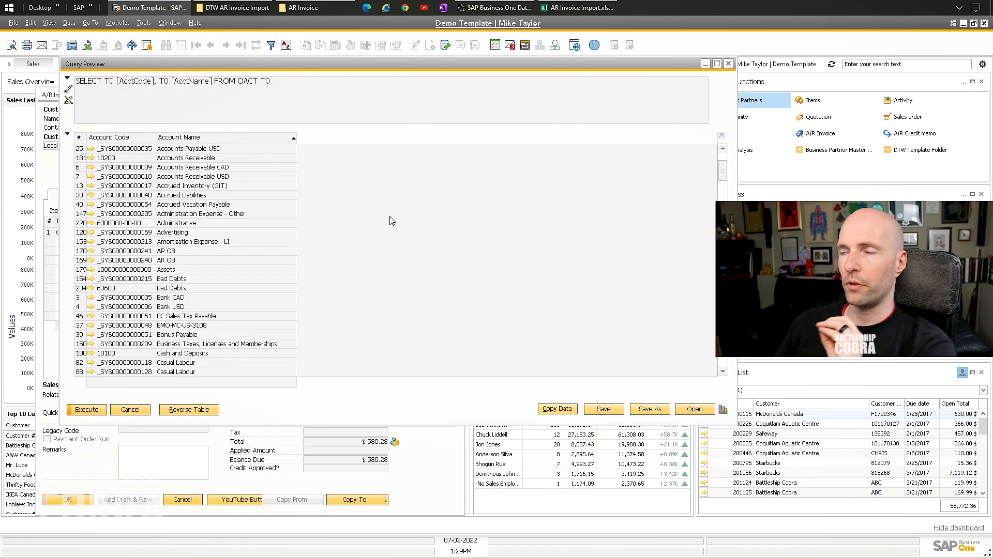
pyautogui.click(729, 63)
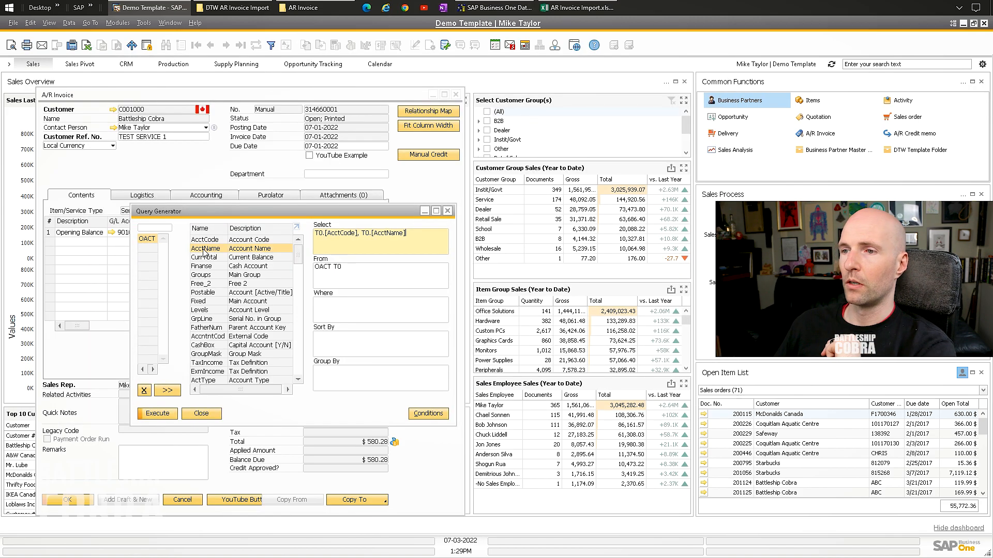
pyautogui.click(448, 211)
pyautogui.moveTo(174, 93)
pyautogui.mouseDown()
pyautogui.moveTo(156, 105)
pyautogui.moveTo(162, 87)
pyautogui.mouseUp()
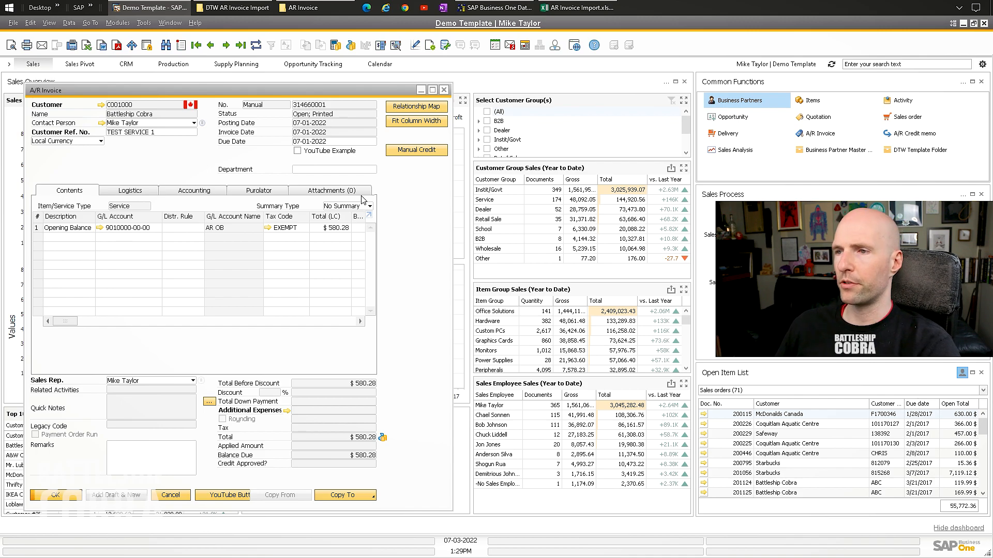
# Switch to the AR Invoice Import workbook and examine the DocType, DocNum, NumAtCard and DocDate values in rows 3 and 4 of the 2OINV sheet.
pyautogui.click(569, 12)
pyautogui.click(125, 539)
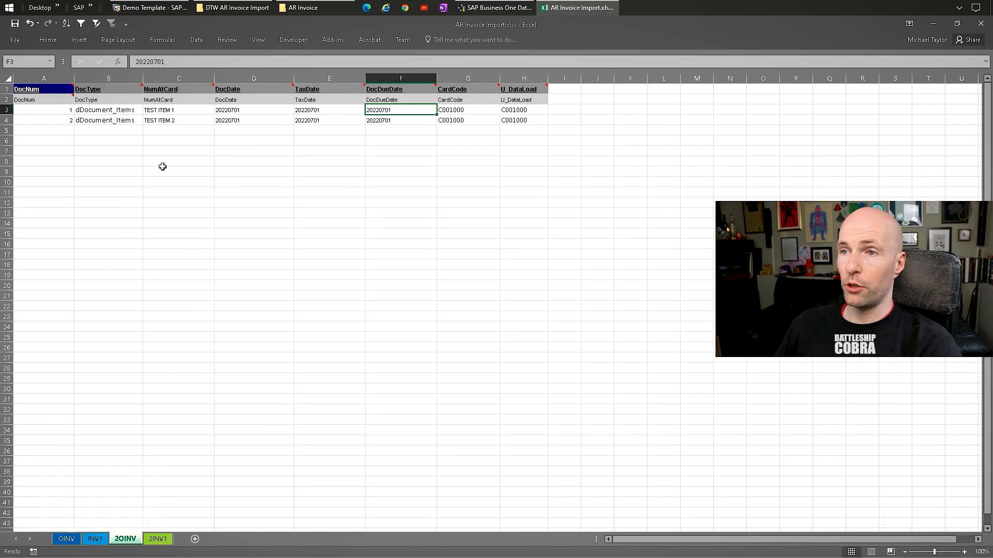
pyautogui.keyDown('ctrl'); pyautogui.scroll(6, 62, 104); pyautogui.keyUp('ctrl')
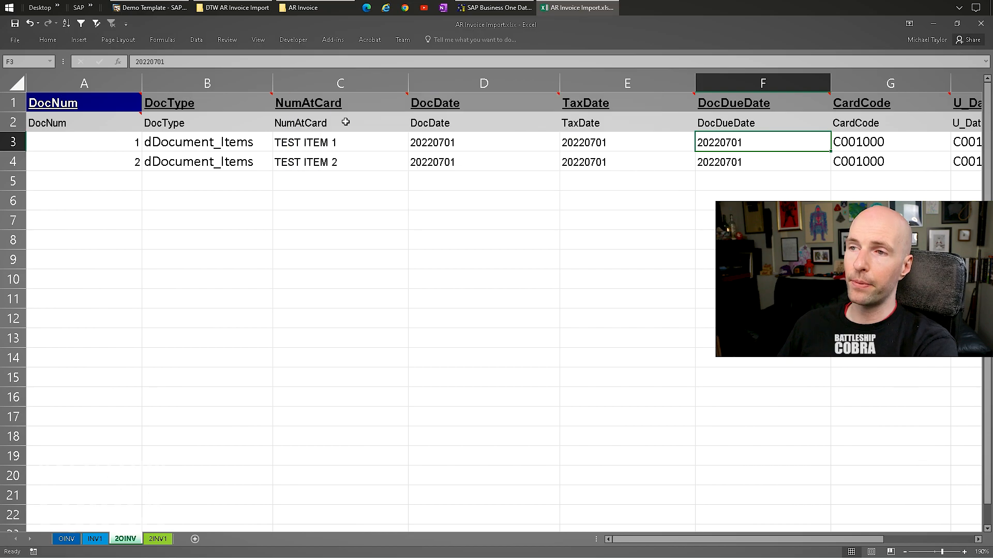
pyautogui.moveTo(199, 143); pyautogui.dragTo(222, 162)
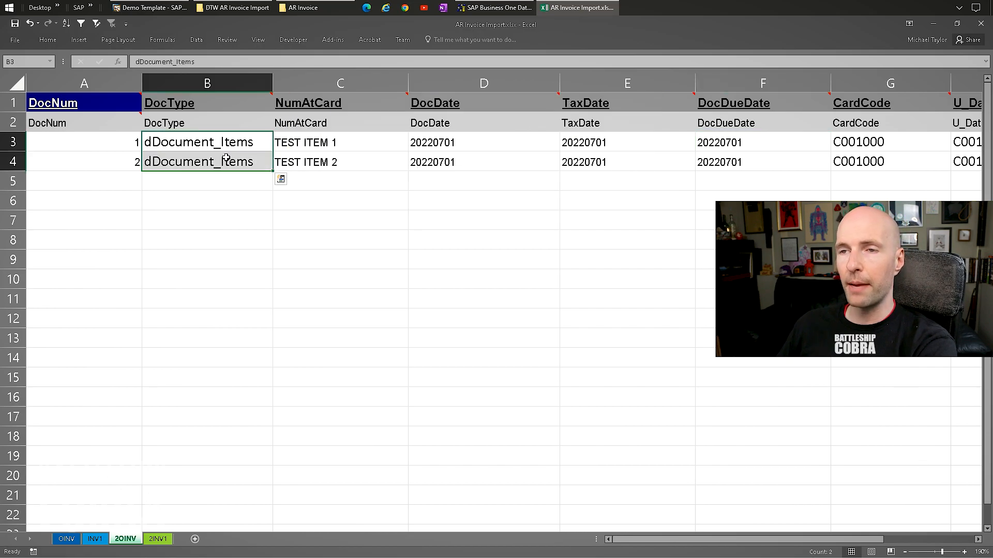
pyautogui.moveTo(95, 142); pyautogui.dragTo(115, 151)
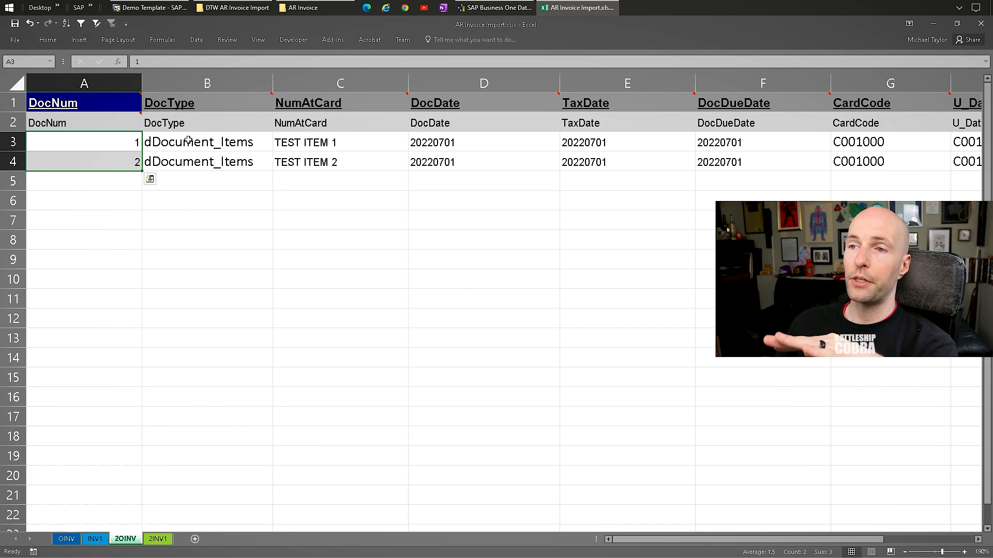
pyautogui.moveTo(188, 137); pyautogui.dragTo(227, 161)
pyautogui.moveTo(311, 142); pyautogui.dragTo(333, 165)
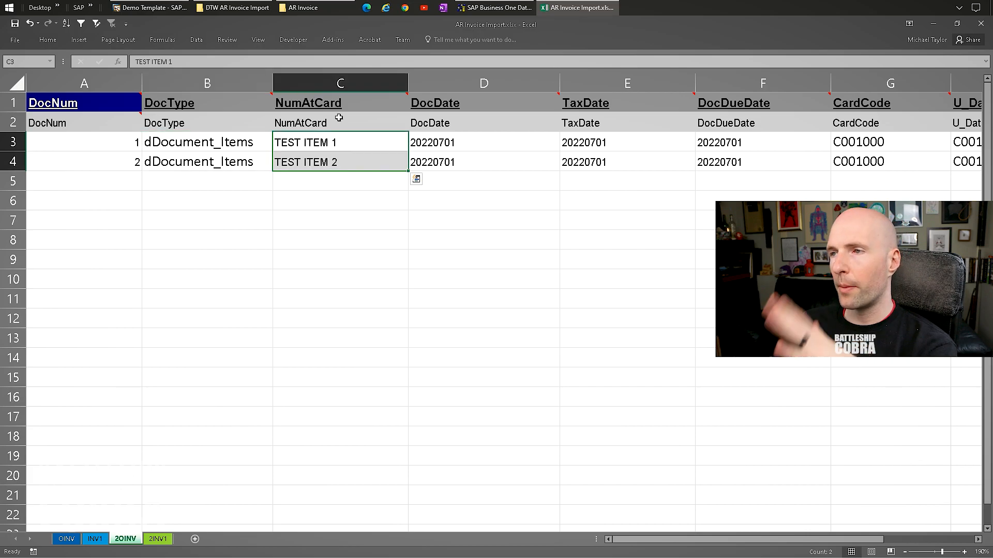
pyautogui.moveTo(435, 142); pyautogui.dragTo(457, 161)
# Review the 2OINV header columns one by one, from DocNum through the date and CardCode columns to U_DataLoad, and return to NumAtCard.
pyautogui.click(331, 83)
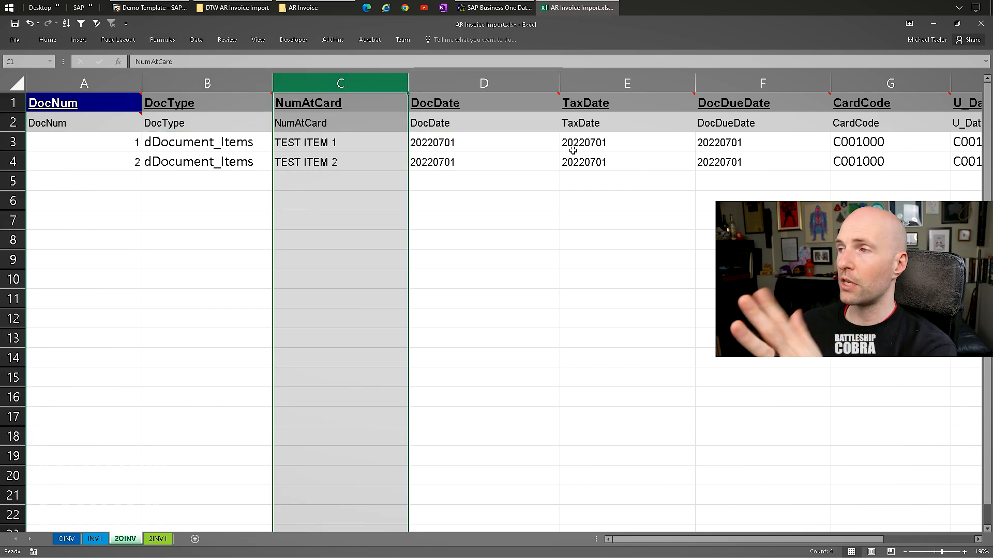
pyautogui.moveTo(659, 540)
pyautogui.mouseDown()
pyautogui.moveTo(696, 541)
pyautogui.moveTo(660, 540)
pyautogui.mouseUp()
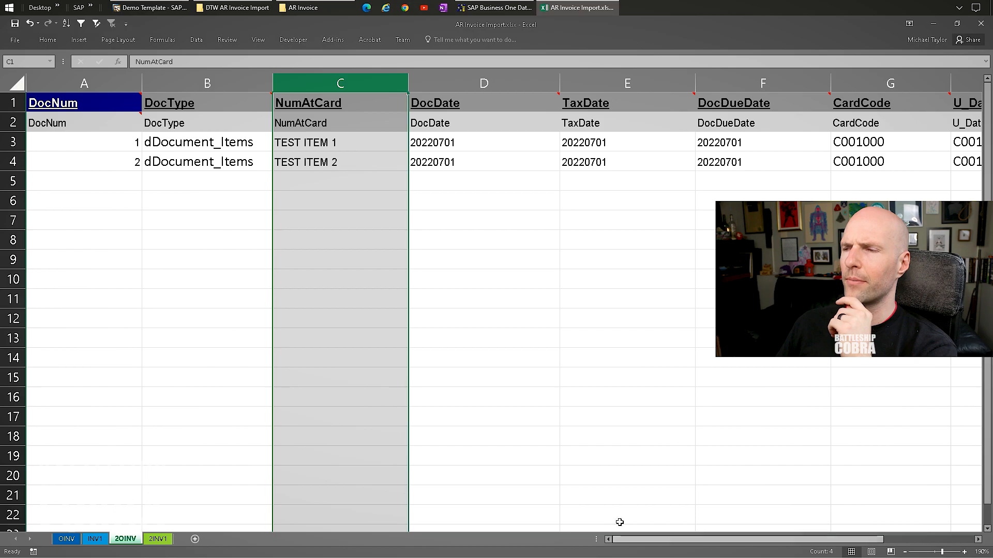
pyautogui.click(486, 82)
pyautogui.click(627, 83)
pyautogui.click(763, 83)
pyautogui.click(890, 83)
pyautogui.click(216, 82)
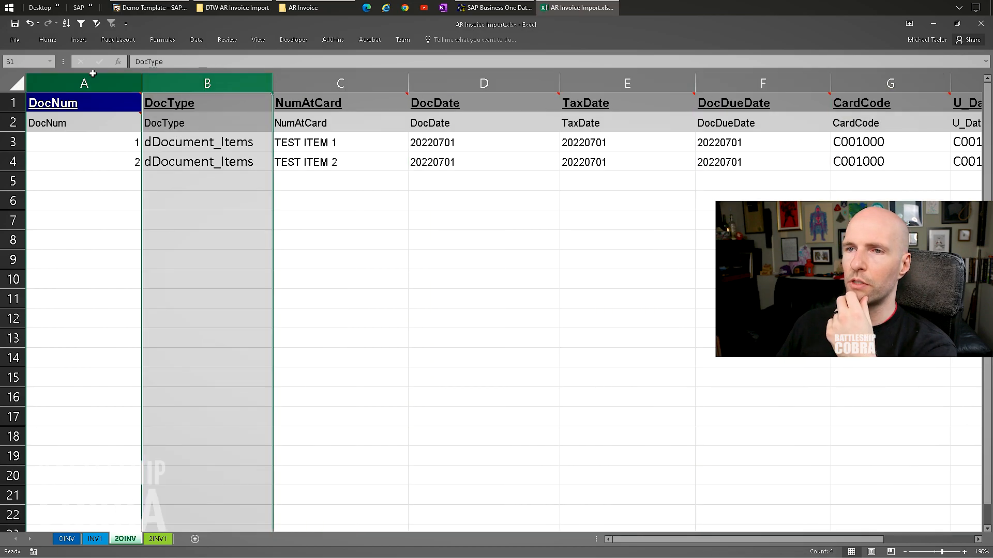
pyautogui.click(83, 82)
pyautogui.moveTo(646, 540); pyautogui.dragTo(705, 541)
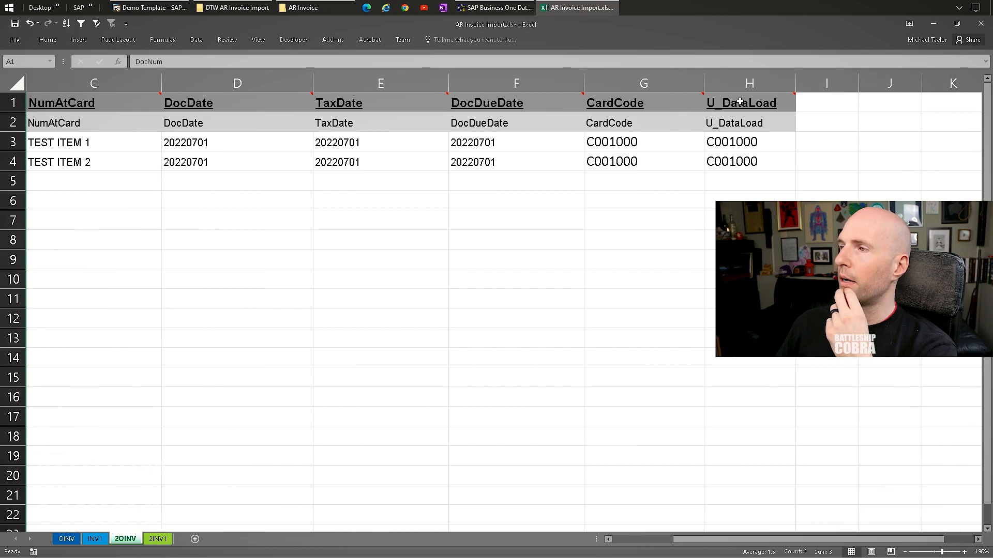
pyautogui.moveTo(740, 102); pyautogui.dragTo(744, 162)
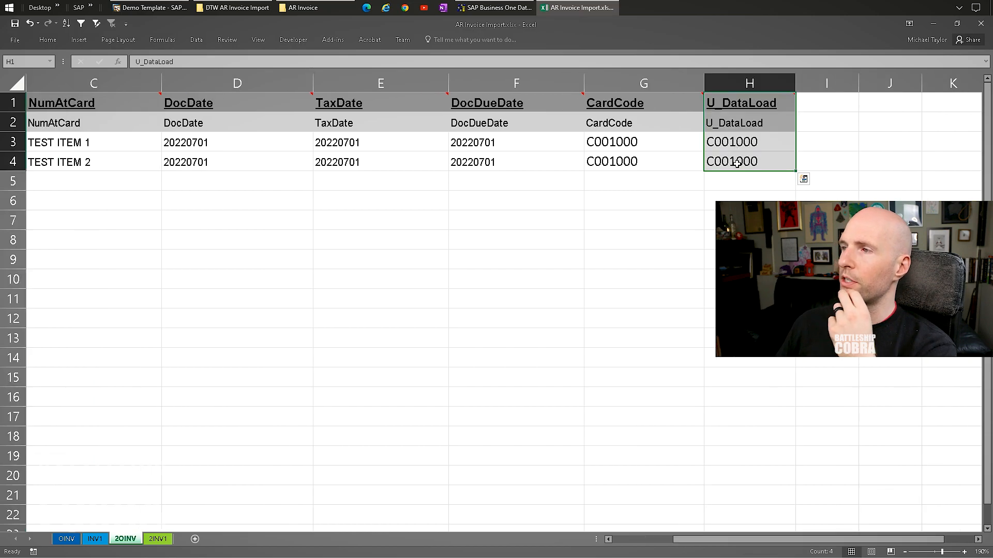
pyautogui.click(645, 541)
pyautogui.moveTo(317, 102); pyautogui.dragTo(312, 165)
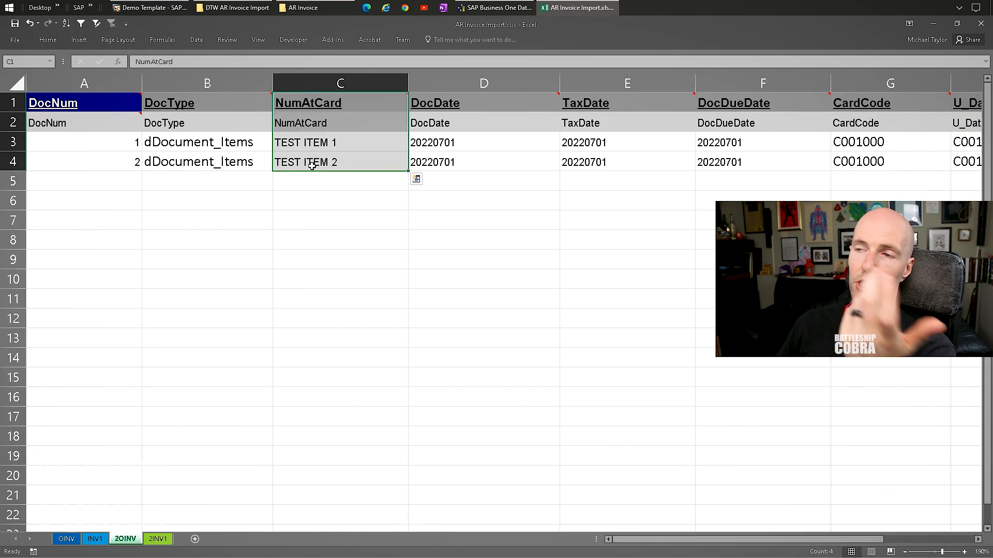
pyautogui.click(312, 165)
# Open the 2INV1 sheet and examine its line table and the ParentKey cells A3:A5 of the first invoice.
pyautogui.click(156, 543)
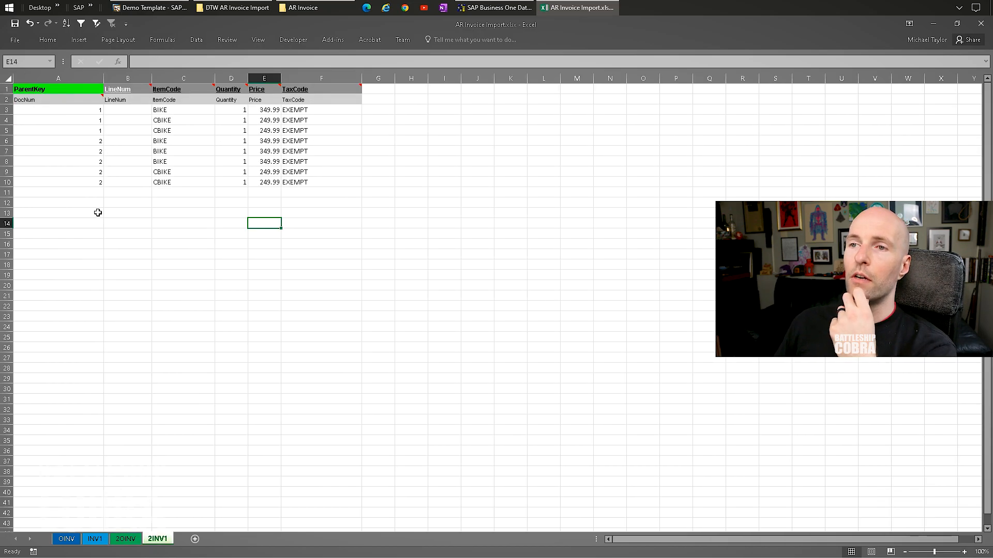
pyautogui.moveTo(48, 86); pyautogui.dragTo(299, 178)
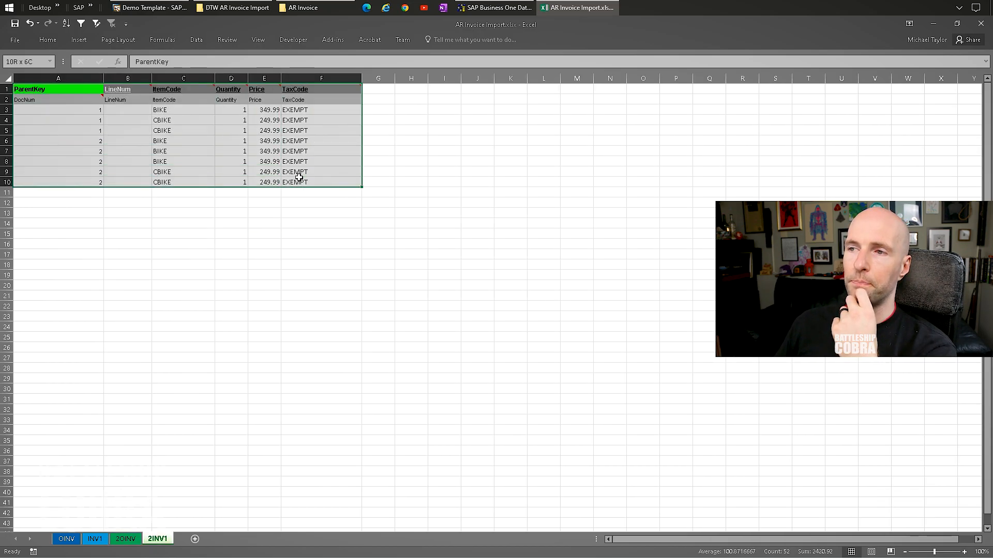
pyautogui.click(83, 109)
pyautogui.click(84, 122)
pyautogui.click(83, 129)
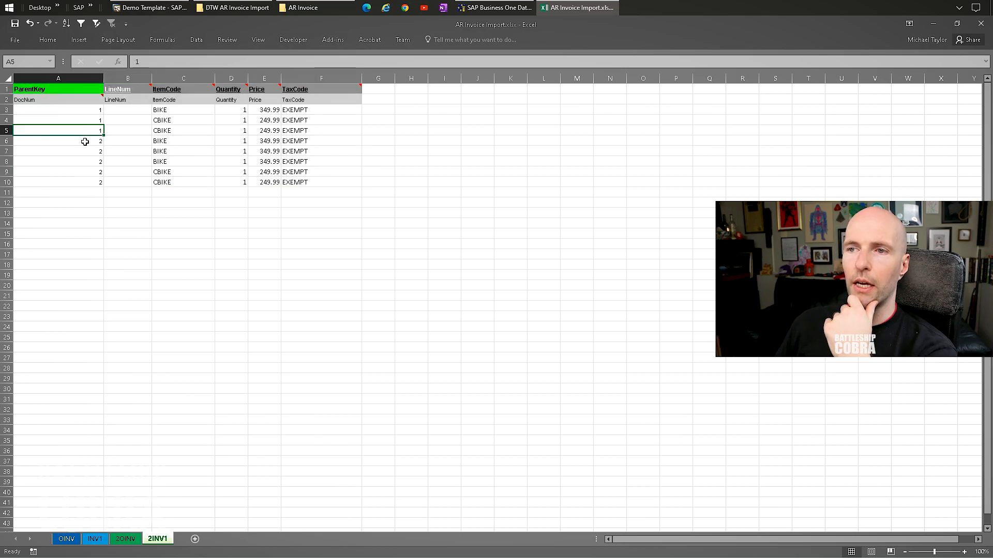
# Check the BIKE and CBIKE item codes in C3:C5 for the first invoice's lines.
pyautogui.click(175, 110)
pyautogui.click(164, 120)
pyautogui.click(169, 132)
pyautogui.click(173, 111)
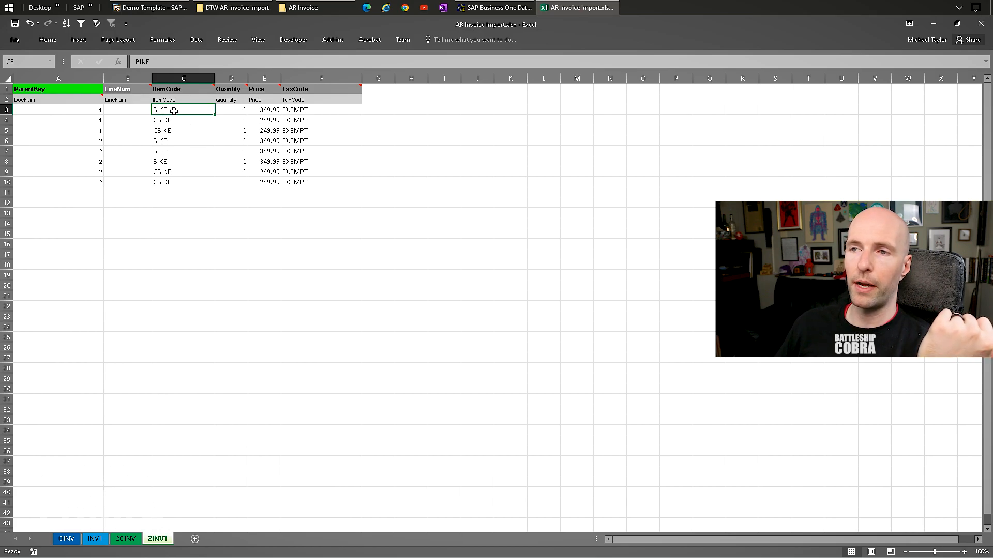
pyautogui.moveTo(169, 122); pyautogui.dragTo(168, 132)
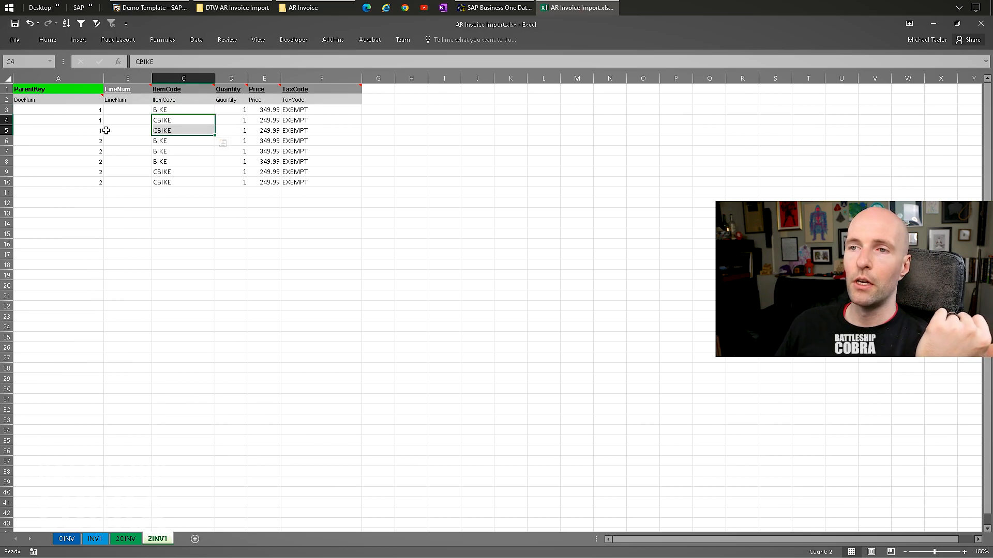
pyautogui.click(168, 108)
pyautogui.moveTo(170, 120); pyautogui.dragTo(169, 132)
pyautogui.click(173, 119)
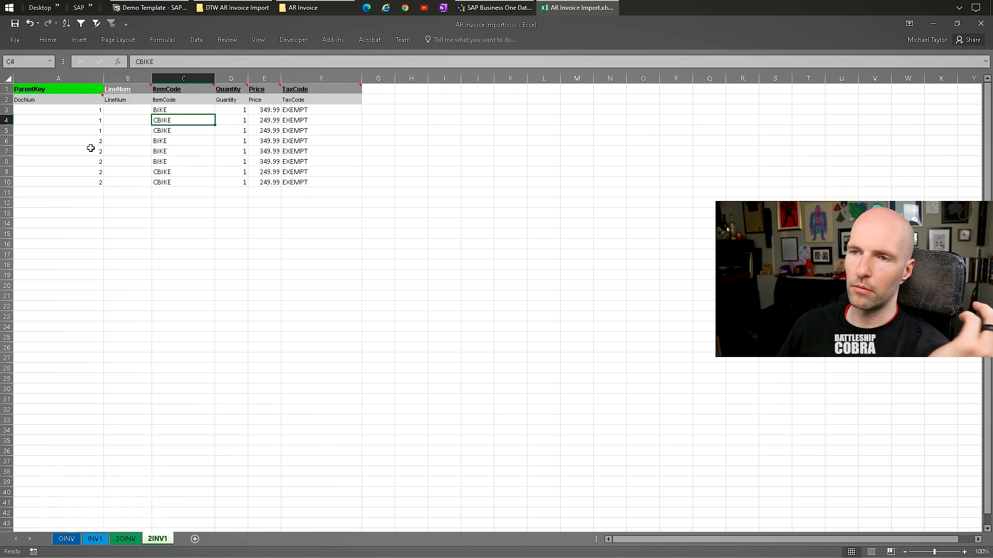
# Compare the second invoice's ParentKey rows A6:A10 with the 2OINV sheet, and check their ItemCode, Quantity, Price and TaxCode values.
pyautogui.moveTo(74, 143); pyautogui.dragTo(72, 182)
pyautogui.moveTo(82, 140); pyautogui.dragTo(80, 181)
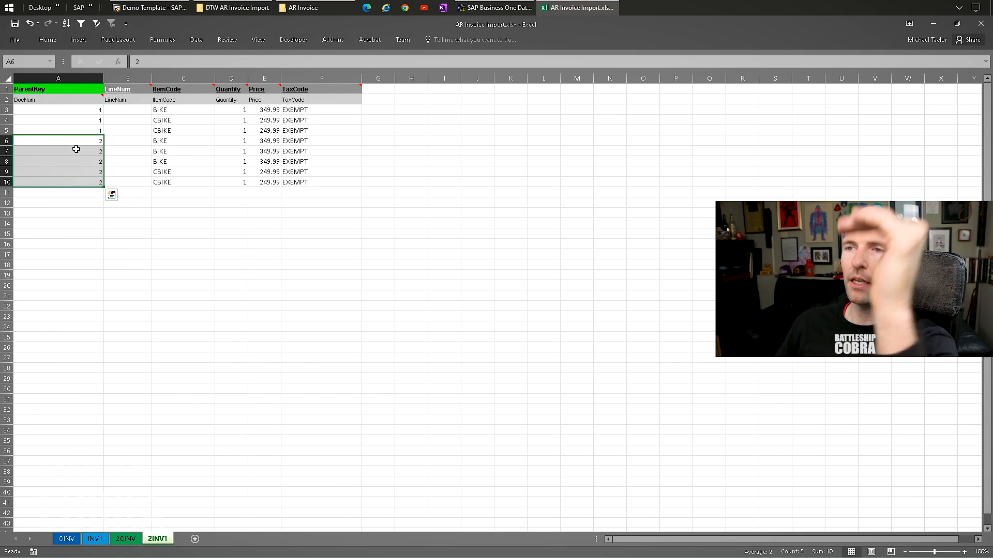
pyautogui.click(124, 540)
pyautogui.moveTo(80, 137); pyautogui.dragTo(90, 182)
pyautogui.click(158, 539)
pyautogui.moveTo(177, 142); pyautogui.dragTo(179, 183)
pyautogui.moveTo(240, 141); pyautogui.dragTo(240, 183)
pyautogui.moveTo(271, 142); pyautogui.dragTo(297, 185)
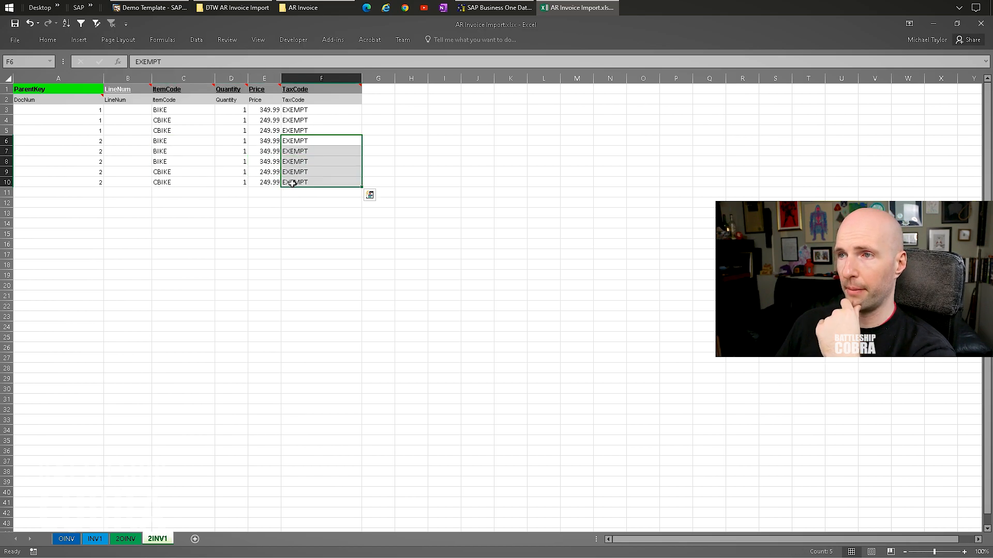
# Read the comment on the LineNum header in B1 of the 2INV1 sheet.
pyautogui.click(178, 196)
pyautogui.moveTo(121, 92)
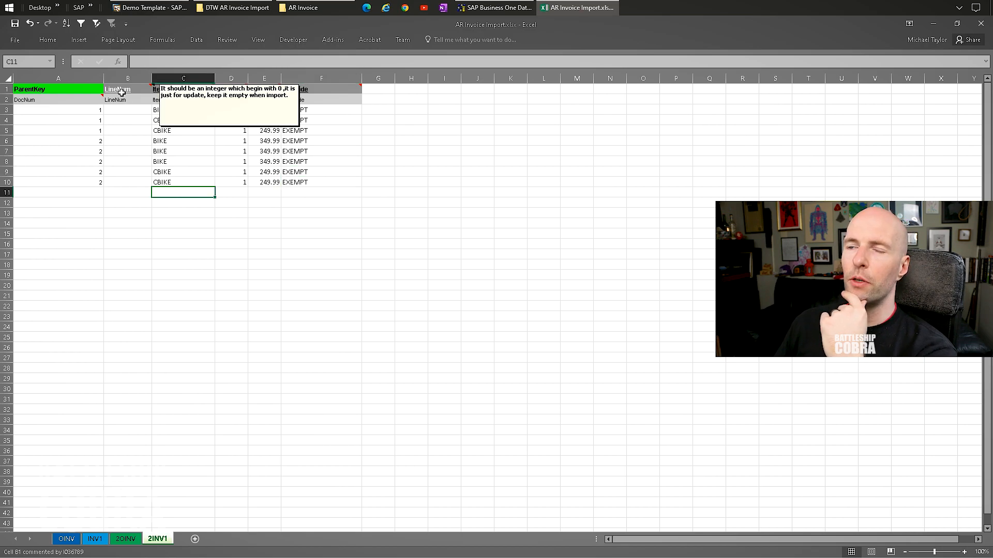
pyautogui.rightClick(122, 92)
pyautogui.click(88, 131)
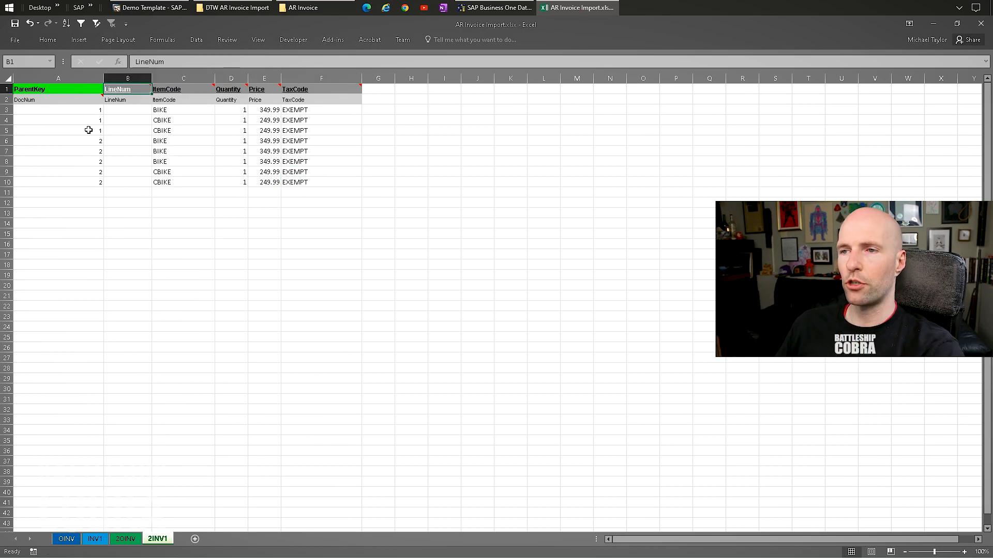
pyautogui.keyDown('ctrl'); pyautogui.scroll(6, 135, 144); pyautogui.keyUp('ctrl')
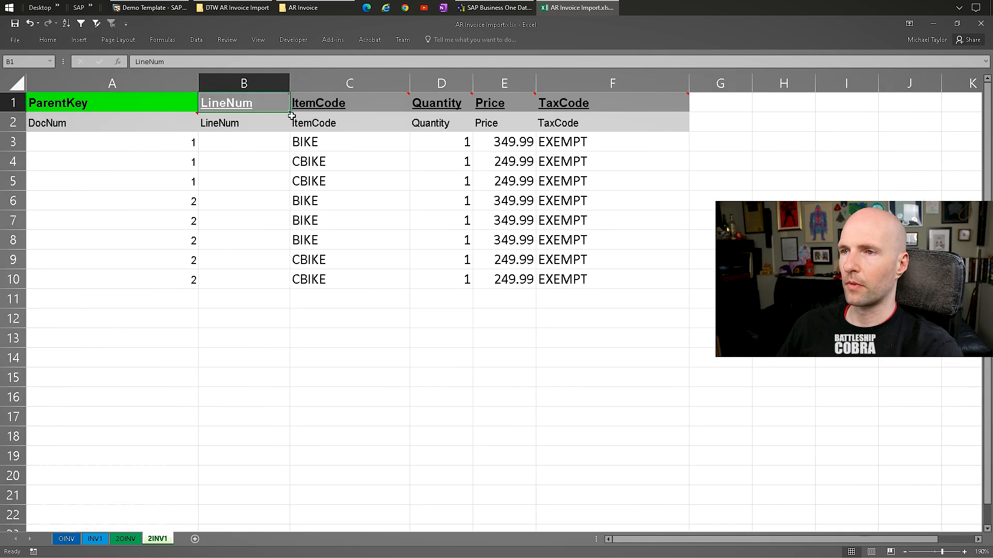
pyautogui.moveTo(250, 103)
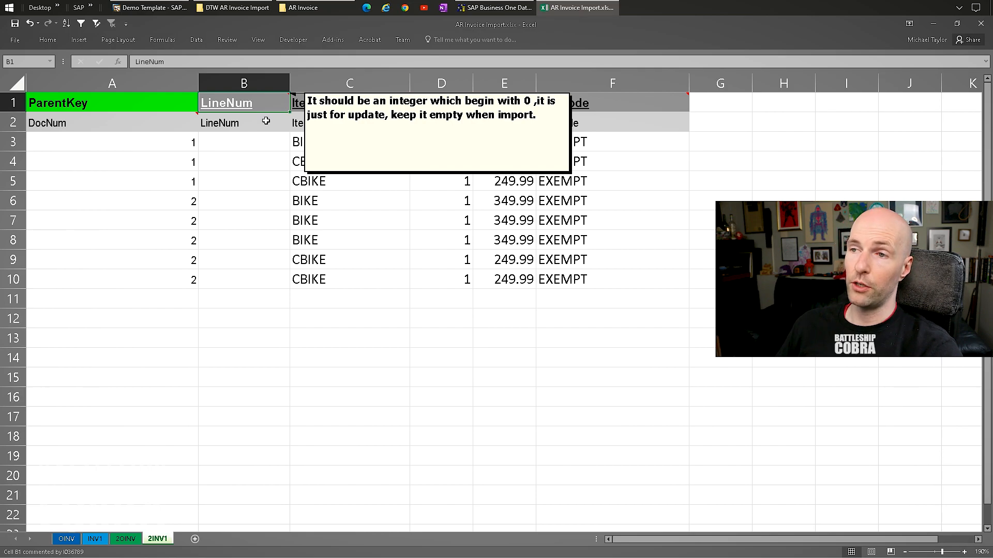
# Check the LineNum cells B3:B5 and B6:B10 against the first invoice's prices in E3:E5 and the full line table A3:F10.
pyautogui.moveTo(228, 138); pyautogui.dragTo(238, 184)
pyautogui.moveTo(236, 143); pyautogui.dragTo(234, 172)
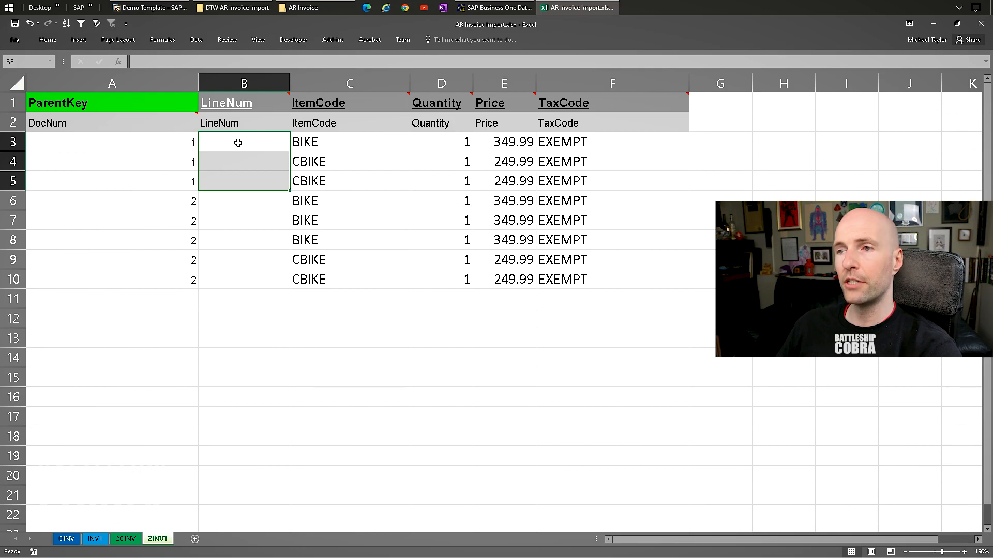
pyautogui.moveTo(233, 135); pyautogui.dragTo(231, 178)
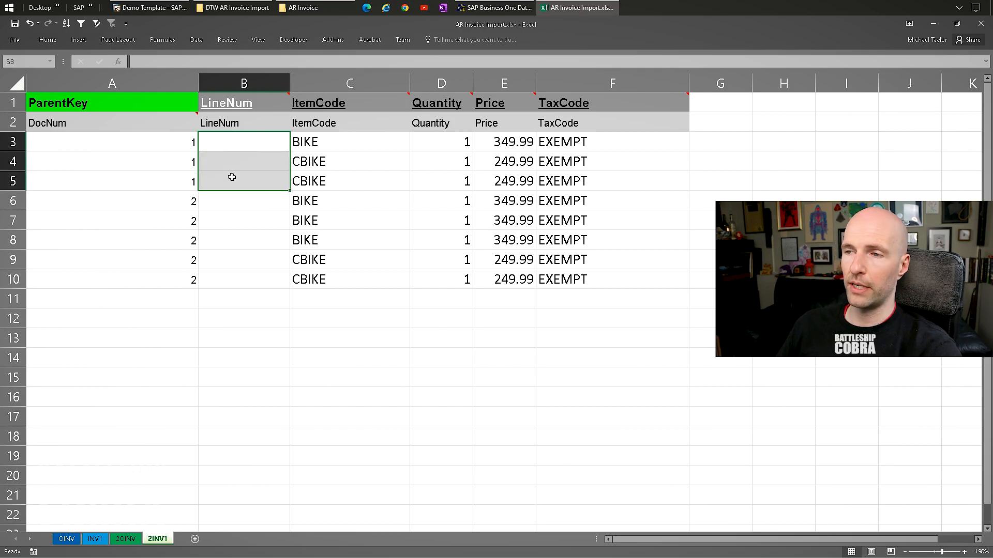
pyautogui.moveTo(509, 145); pyautogui.dragTo(504, 183)
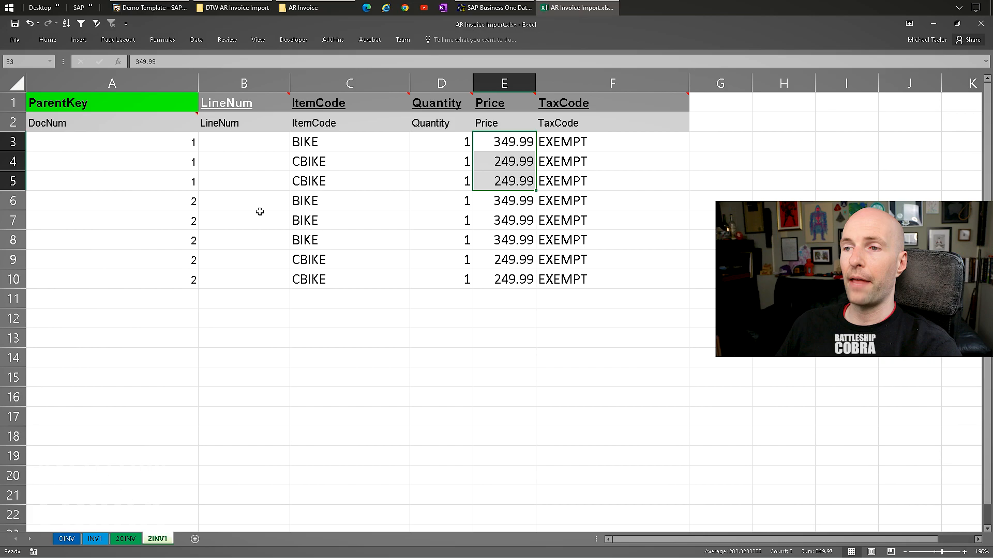
pyautogui.moveTo(260, 206); pyautogui.dragTo(239, 279)
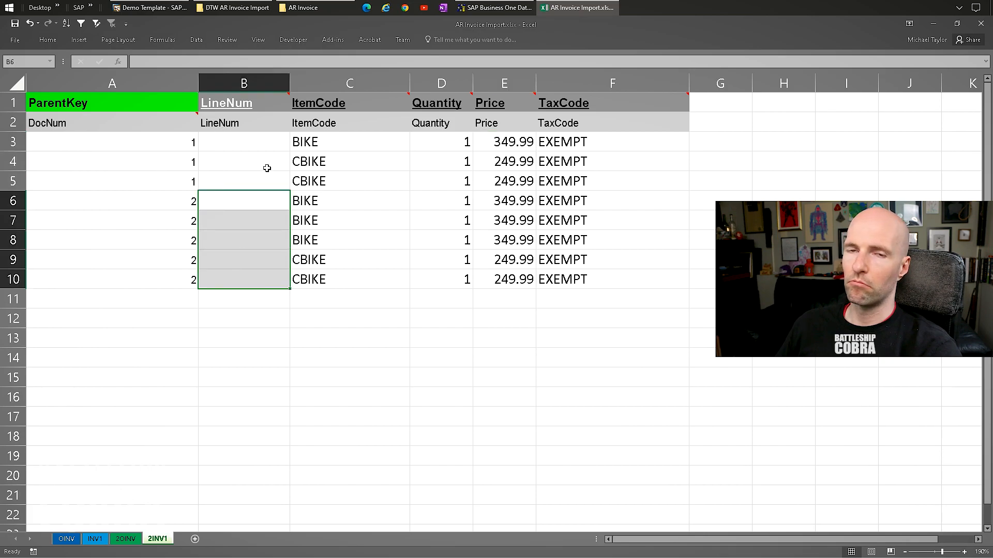
pyautogui.moveTo(544, 143); pyautogui.dragTo(118, 284)
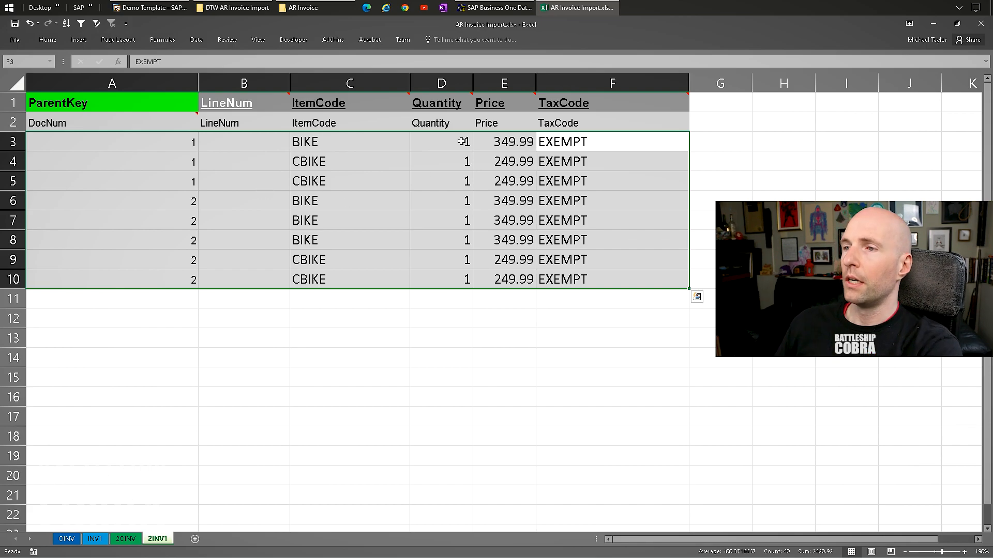
pyautogui.click(421, 239)
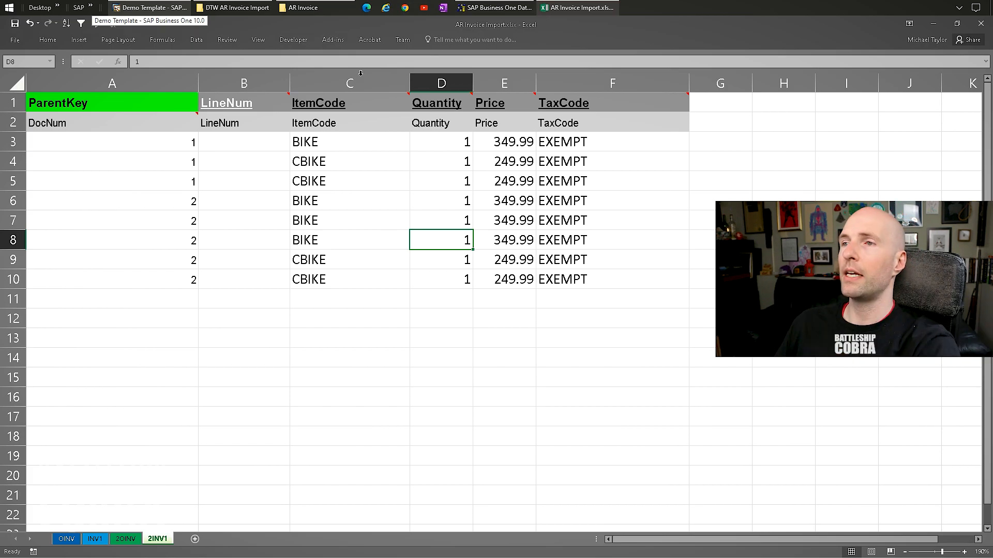
# Close the AR Invoice Import workbook without saving its changes.
pyautogui.click(981, 23)
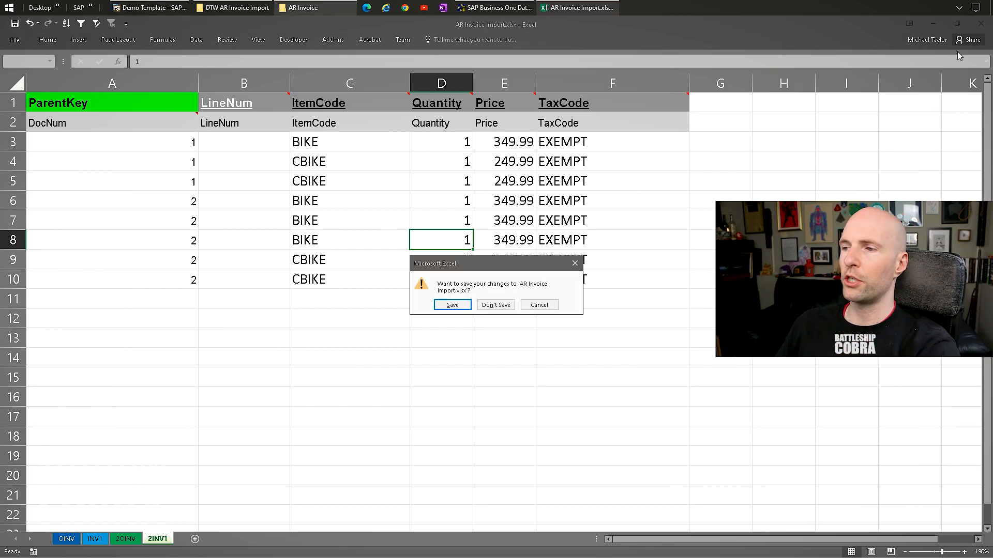
pyautogui.click(495, 305)
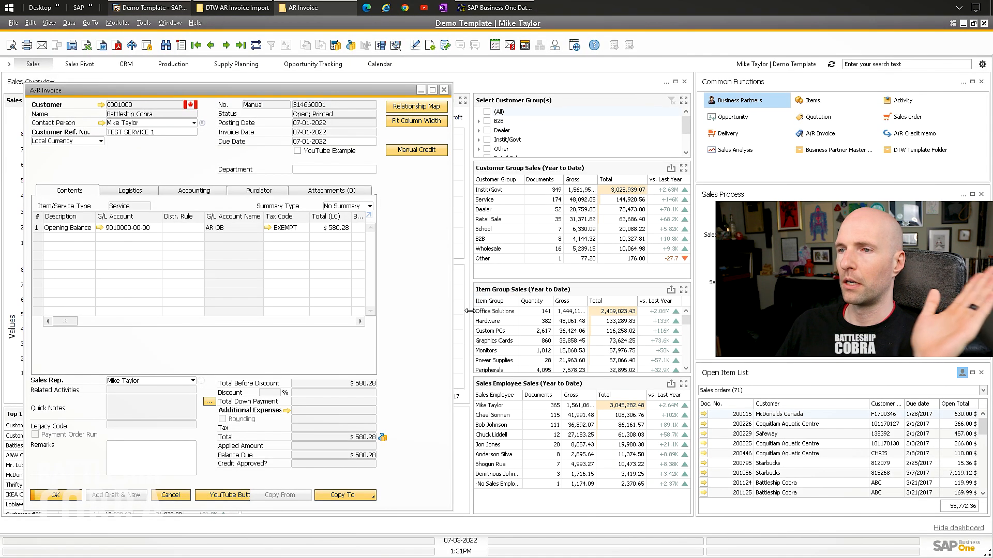
pyautogui.click(482, 6)
pyautogui.moveTo(320, 138); pyautogui.dragTo(302, 138)
# Reopen AR Invoice Import.xlsx from the DTW AR Invoice Import folder.
pyautogui.click(233, 7)
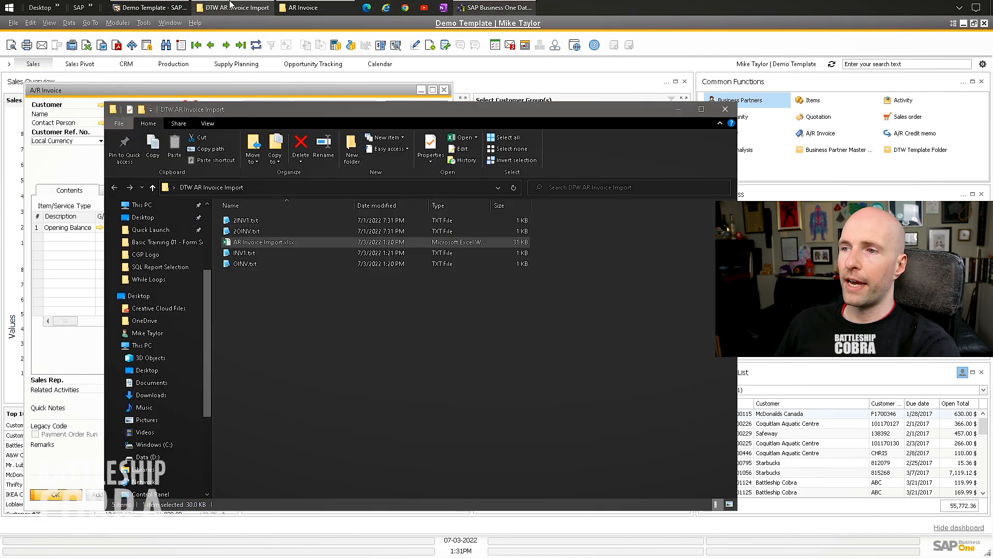
pyautogui.click(246, 231)
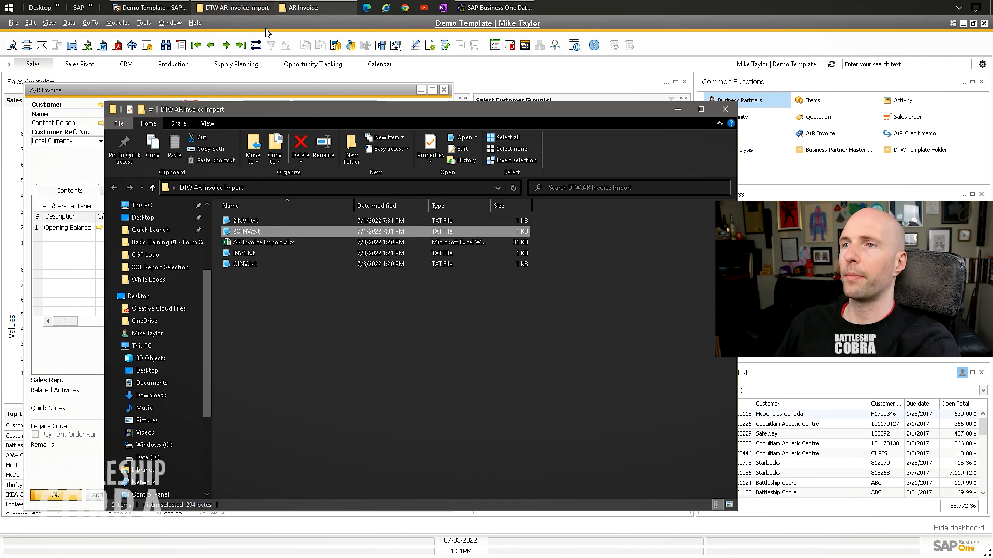
pyautogui.click(253, 7)
pyautogui.click(250, 6)
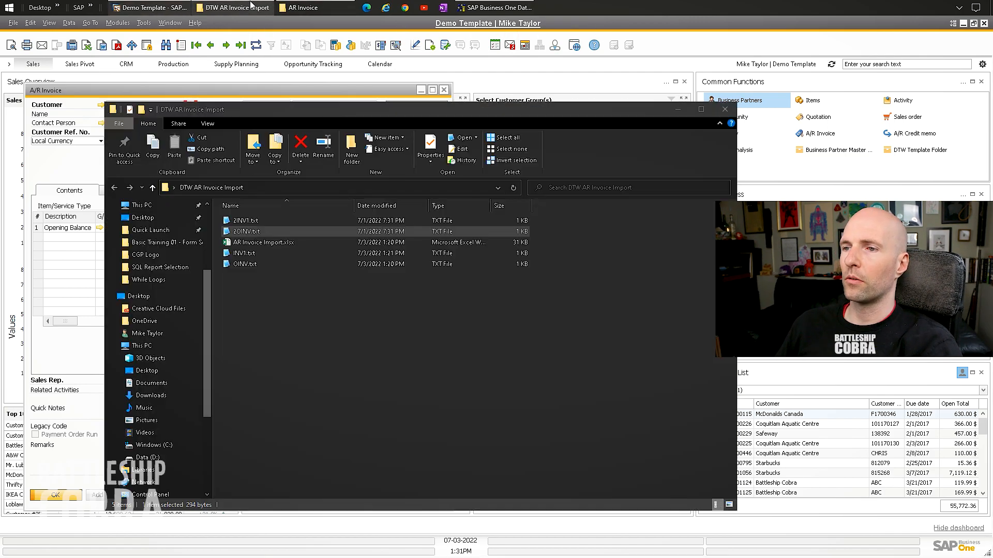
pyautogui.doubleClick(256, 243)
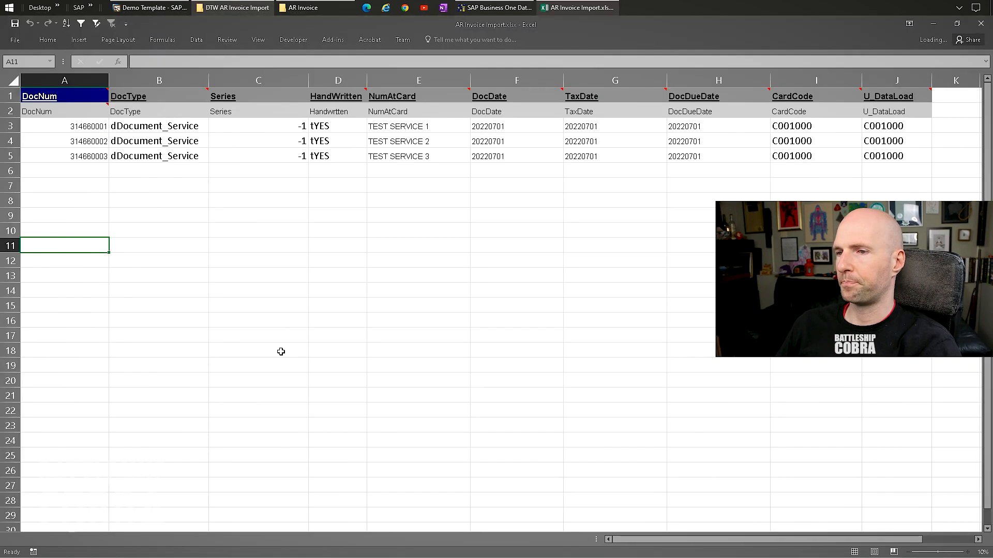
# Set the DocDate of all three service invoices in F3:F5 on the OINV sheet to 20220703.
pyautogui.doubleClick(518, 124)
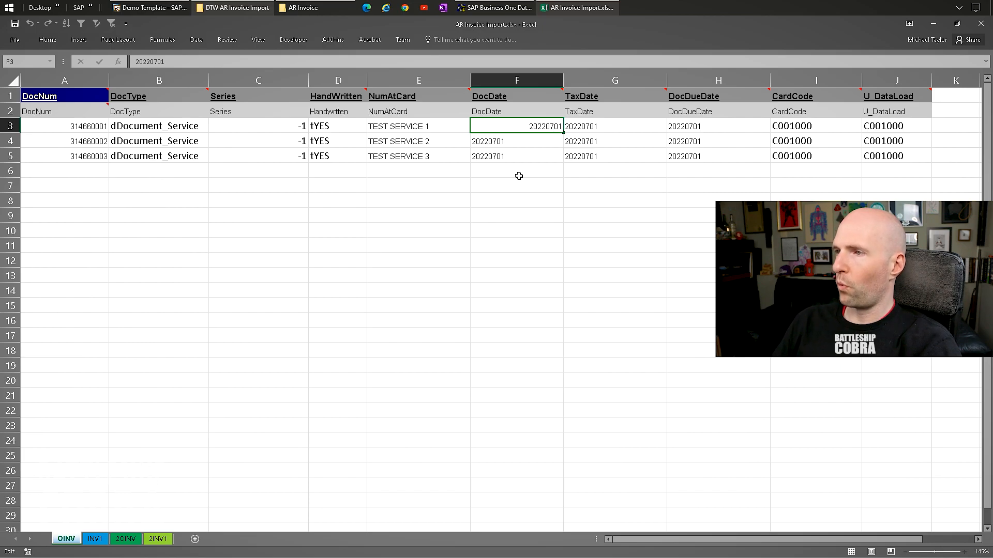
pyautogui.press('BackSpace')
pyautogui.write('3')
pyautogui.press('Return')
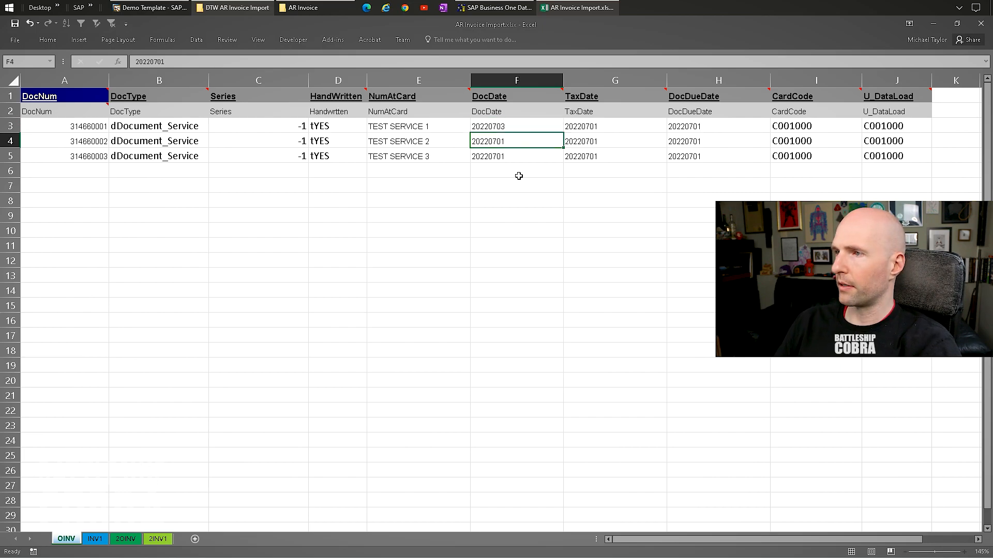
pyautogui.click(523, 126)
pyautogui.hotkey('ctrl', 'c')
pyautogui.click(527, 142)
pyautogui.hotkey('ctrl', 'v')
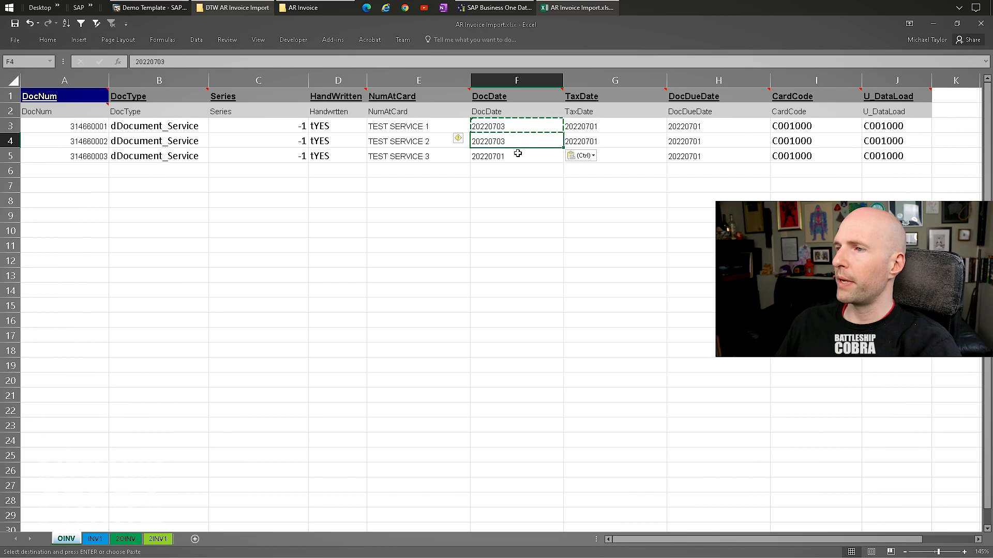
pyautogui.click(517, 155)
pyautogui.hotkey('ctrl', 'v')
# Copy the date 20220703 into the TaxDate and DocDueDate cells G3:H5 of the OINV sheet.
pyautogui.moveTo(579, 127); pyautogui.dragTo(704, 155)
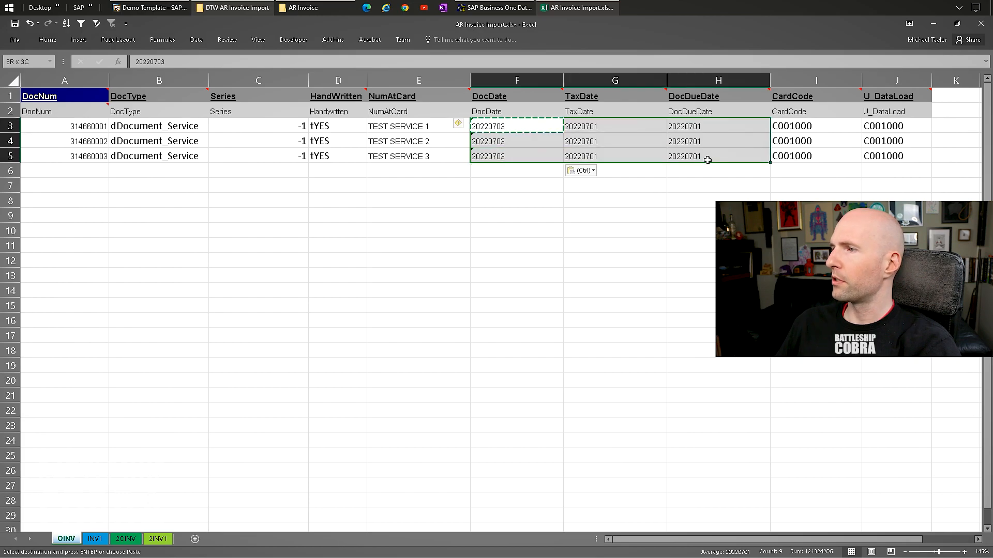
pyautogui.click(627, 128)
pyautogui.hotkey('ctrl', 'v')
pyautogui.click(690, 127)
pyautogui.hotkey('ctrl', 'v')
pyautogui.moveTo(643, 132); pyautogui.dragTo(709, 153)
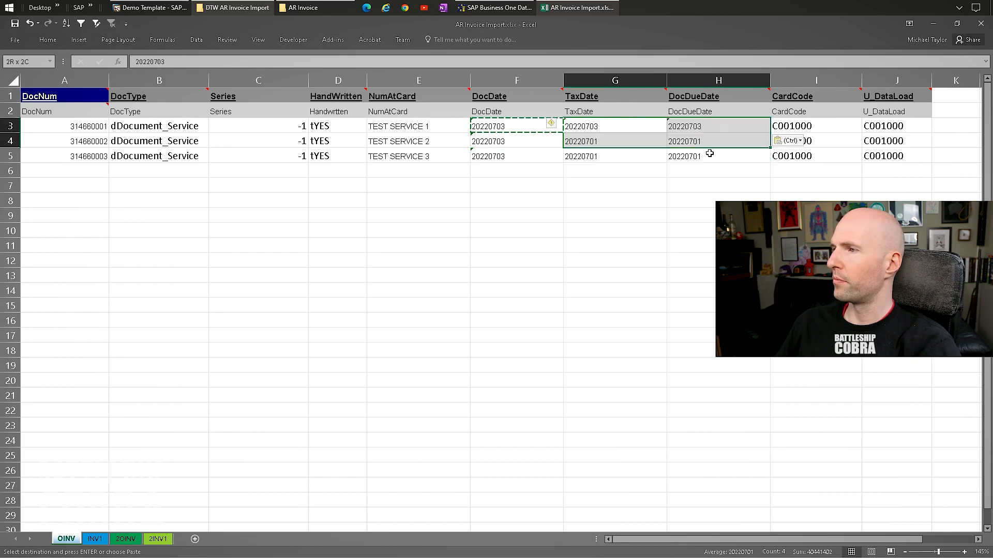
pyautogui.press('Return')
pyautogui.click(690, 174)
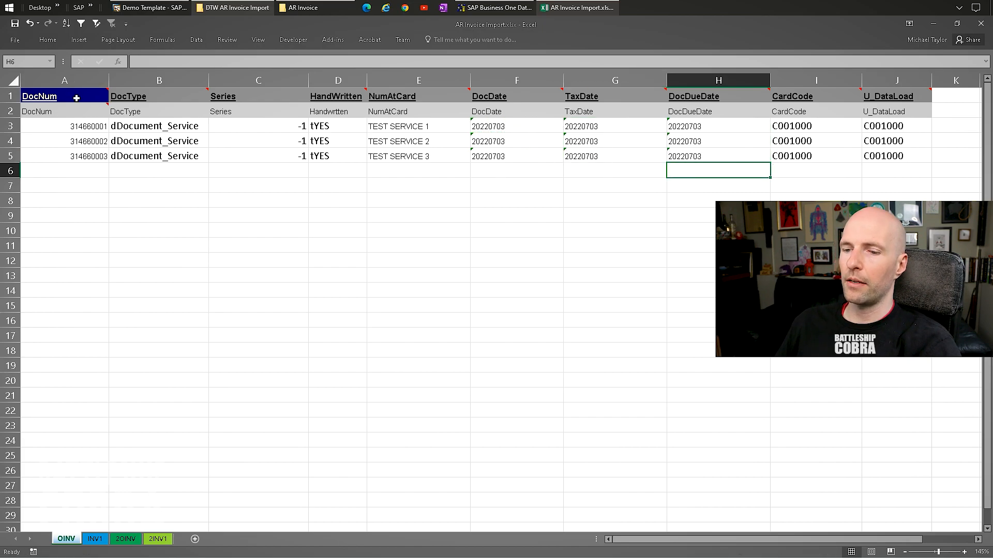
# Copy the 20220703 dates from the OINV sheet into DocDate, TaxDate and DocDueDate (D3:F4) on the 2OINV sheet.
pyautogui.click(126, 540)
pyautogui.click(336, 112)
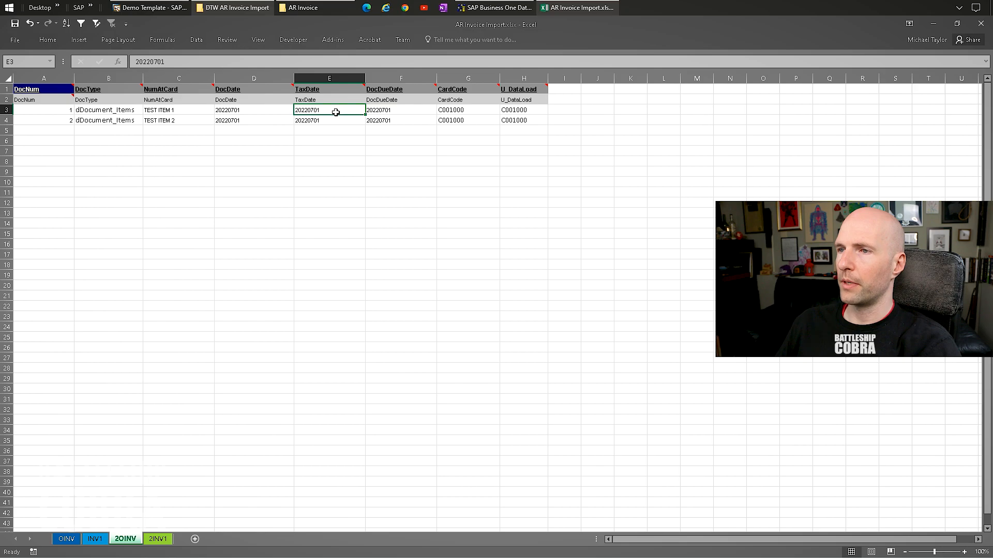
pyautogui.click(66, 539)
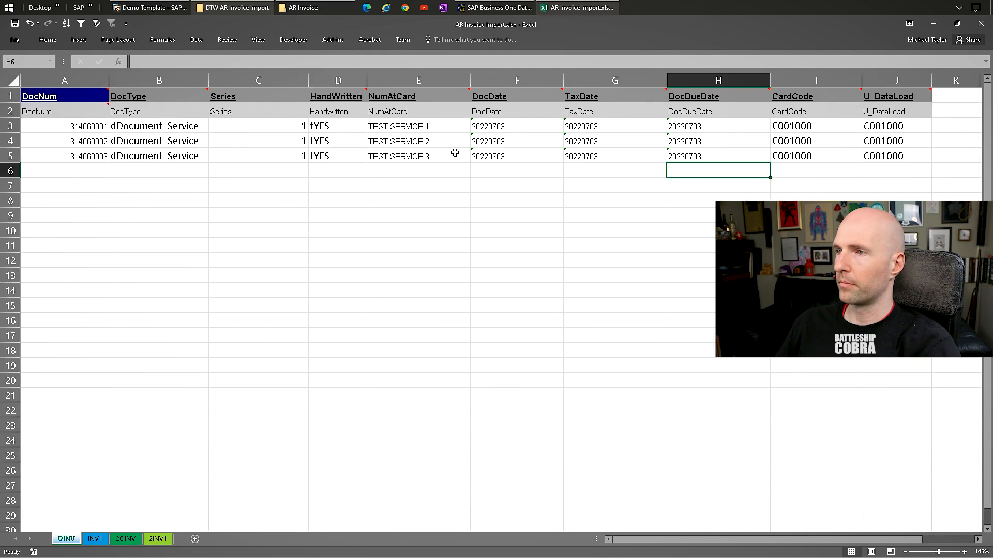
pyautogui.click(492, 127)
pyautogui.hotkey('ctrl', 'c')
pyautogui.moveTo(505, 127); pyautogui.dragTo(705, 140)
pyautogui.hotkey('ctrl', 'v')
pyautogui.hotkey('ctrl', 'c')
pyautogui.click(130, 539)
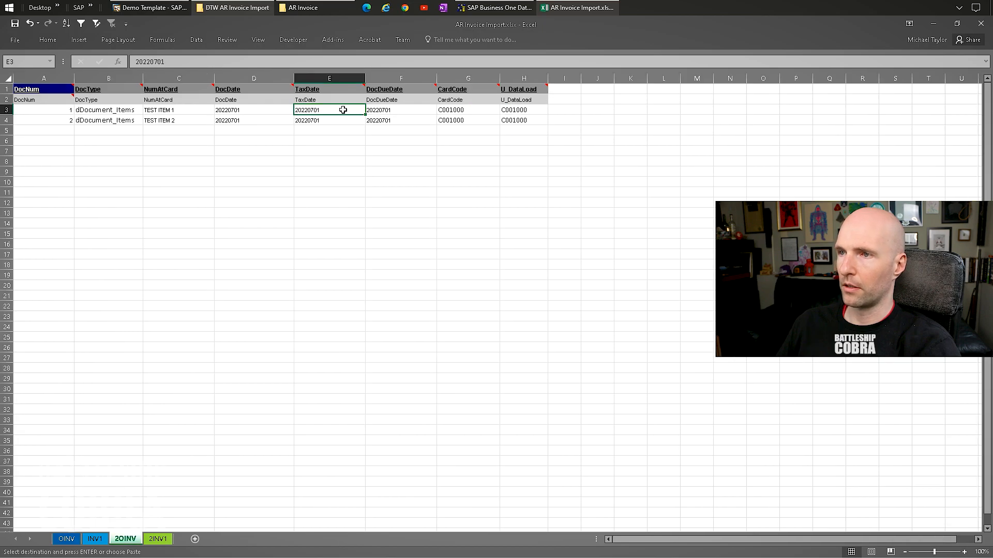
pyautogui.moveTo(264, 106); pyautogui.dragTo(372, 121)
pyautogui.hotkey('ctrl', 'v')
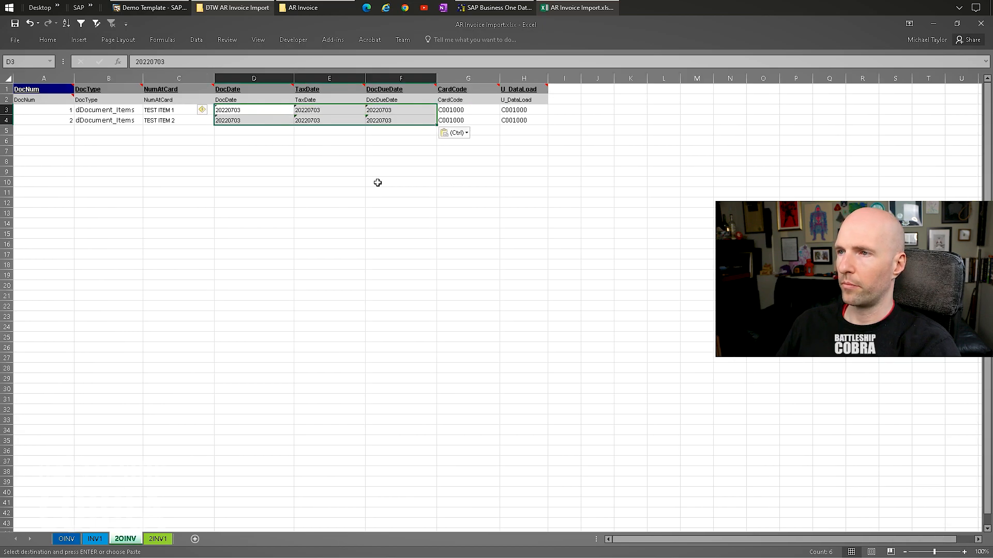
pyautogui.press('Escape')
pyautogui.click(377, 175)
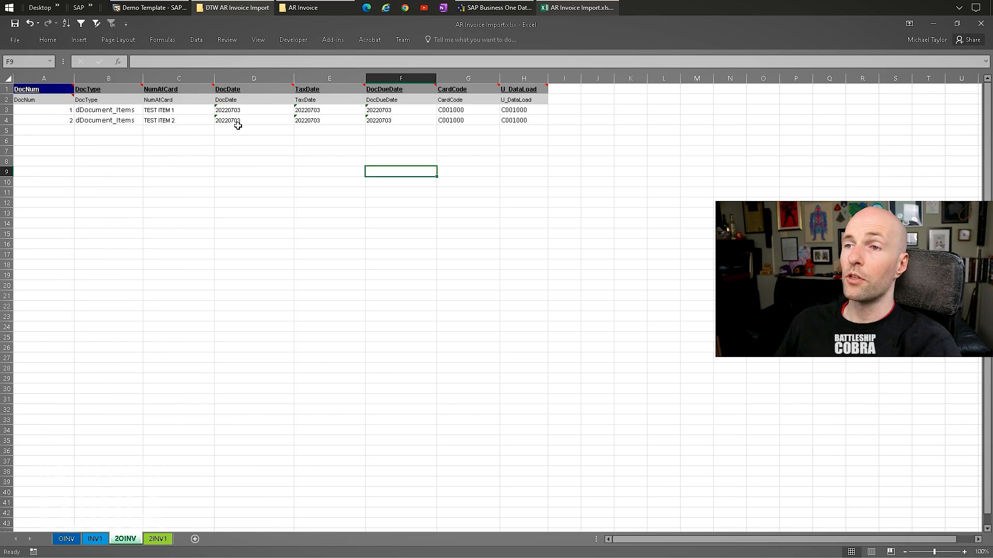
pyautogui.click(15, 41)
pyautogui.click(26, 144)
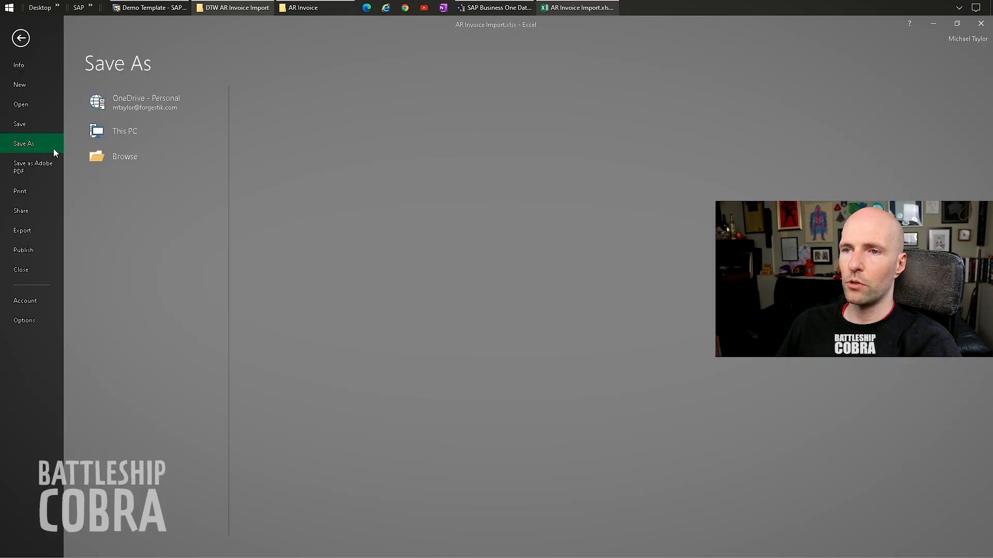
pyautogui.doubleClick(137, 159)
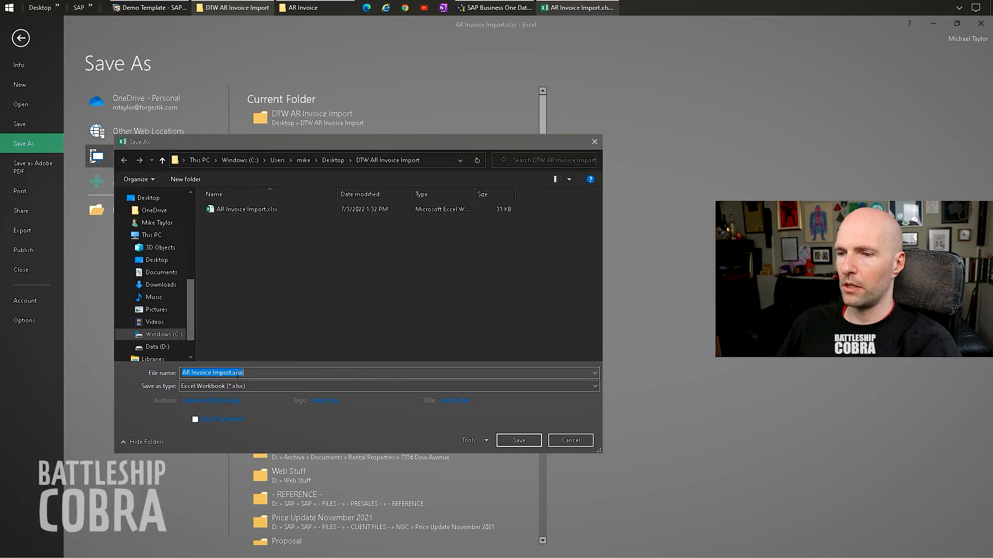
pyautogui.click(229, 386)
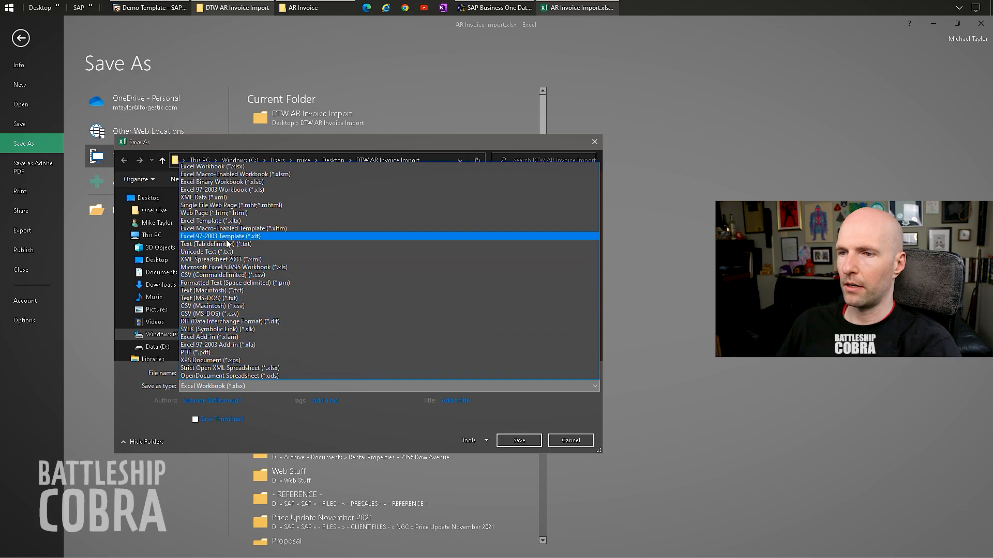
pyautogui.click(216, 244)
pyautogui.click(574, 428)
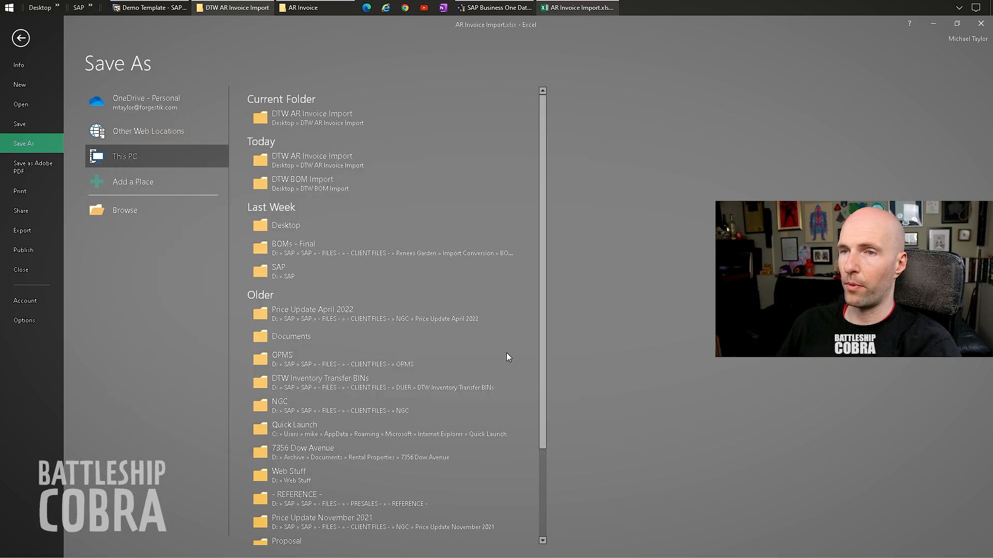
pyautogui.click(30, 44)
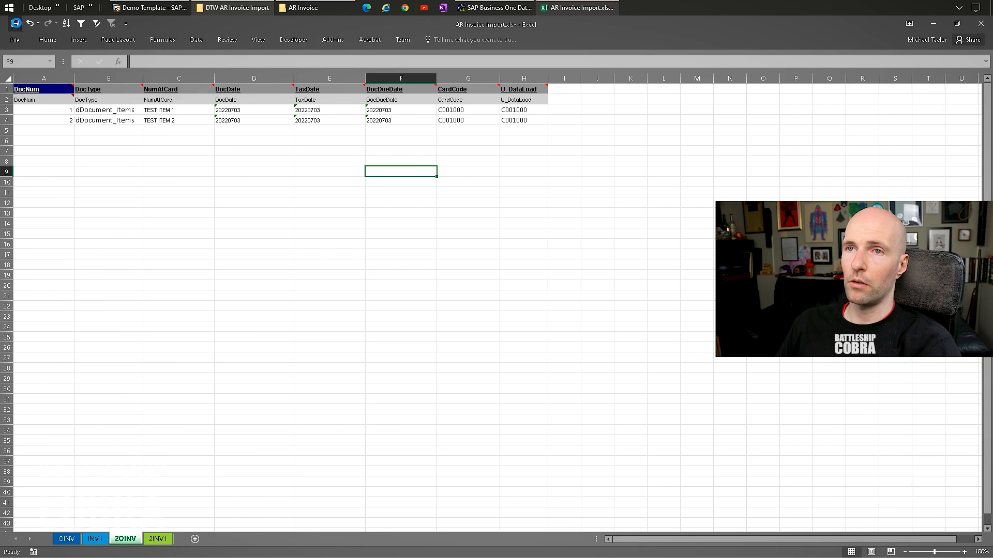
# Save the 2OINV sheet as tab-delimited text over 2OINV.txt in the DTW AR Invoice Import folder.
pyautogui.click(16, 41)
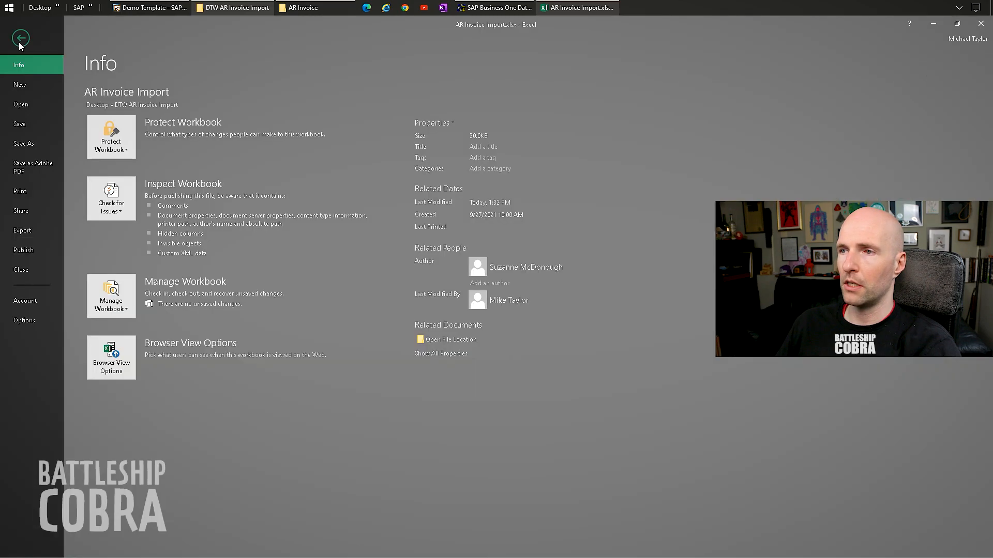
pyautogui.click(22, 138)
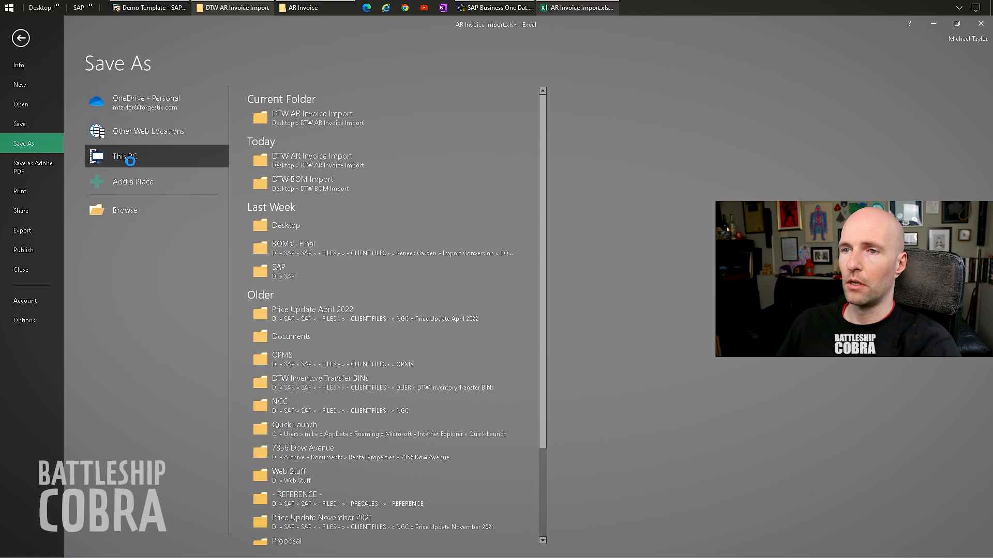
pyautogui.click(169, 214)
pyautogui.click(157, 260)
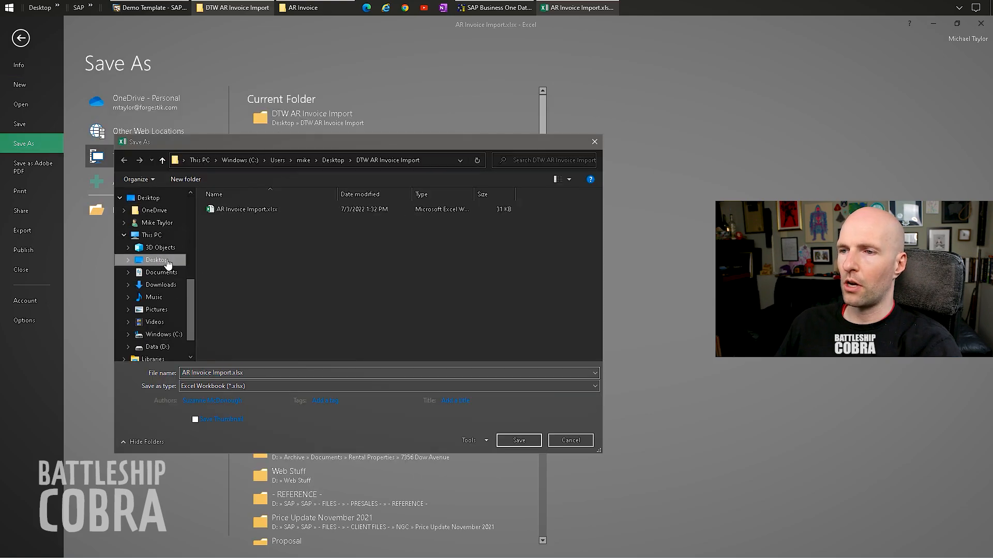
pyautogui.doubleClick(231, 222)
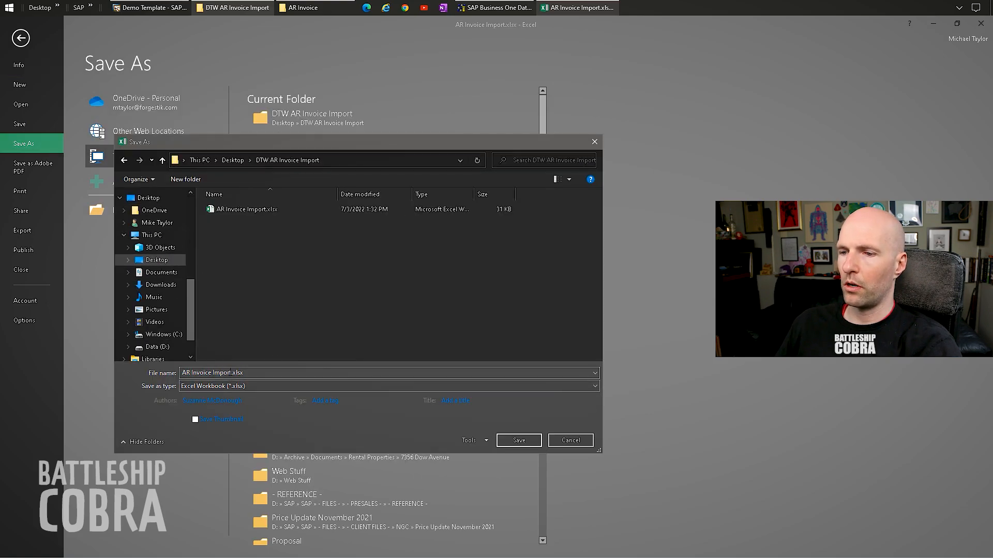
pyautogui.click(230, 388)
pyautogui.click(233, 244)
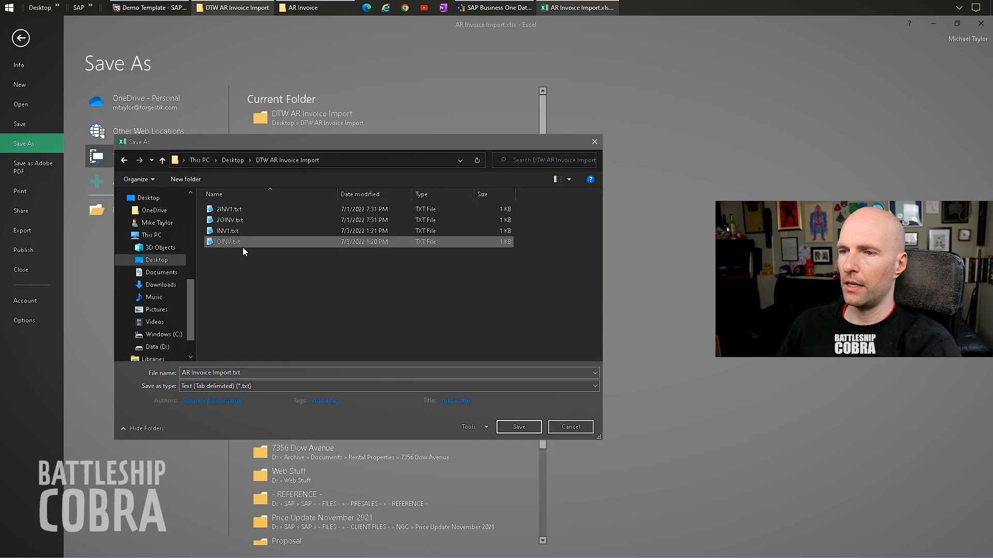
pyautogui.doubleClick(236, 221)
pyautogui.click(512, 292)
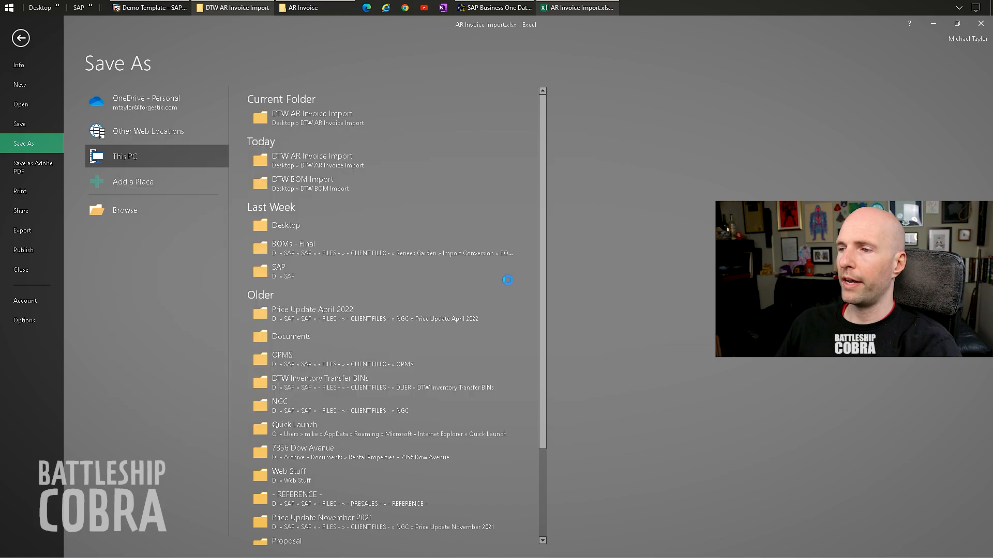
pyautogui.click(479, 326)
pyautogui.click(451, 324)
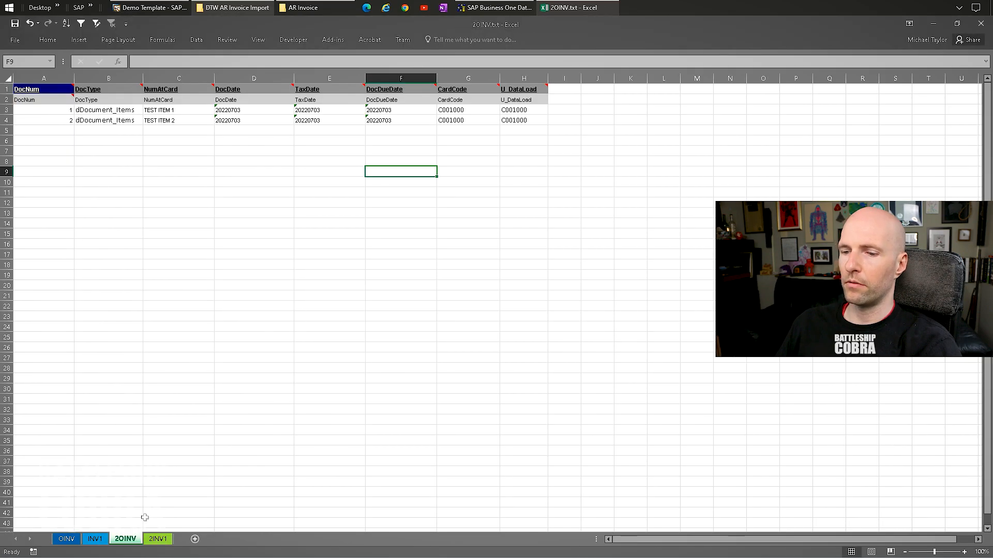
# Save the 2INV1 sheet as tab-delimited text, replacing the existing 2INV1.txt in the same folder.
pyautogui.click(157, 538)
pyautogui.click(20, 42)
pyautogui.click(26, 144)
pyautogui.click(124, 160)
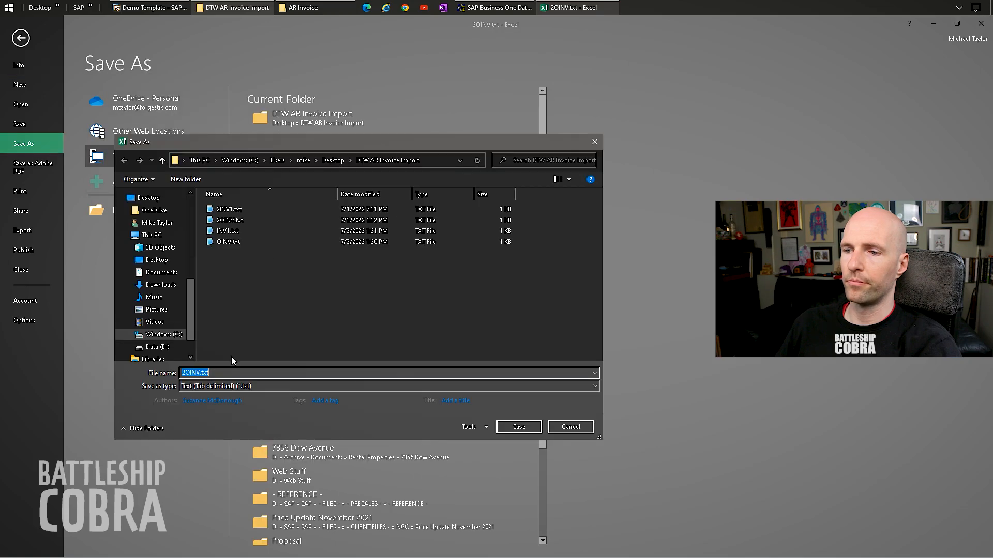
pyautogui.doubleClick(228, 212)
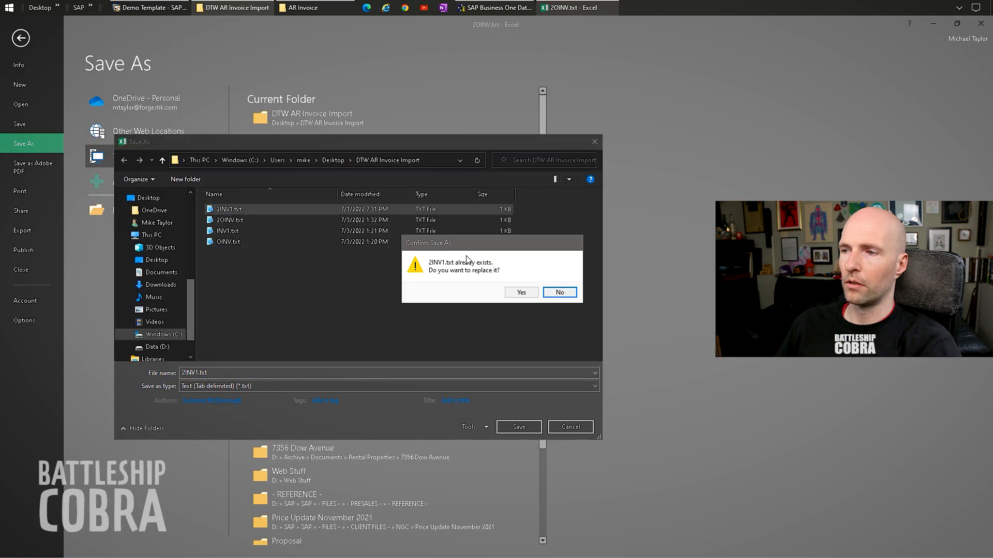
pyautogui.click(511, 294)
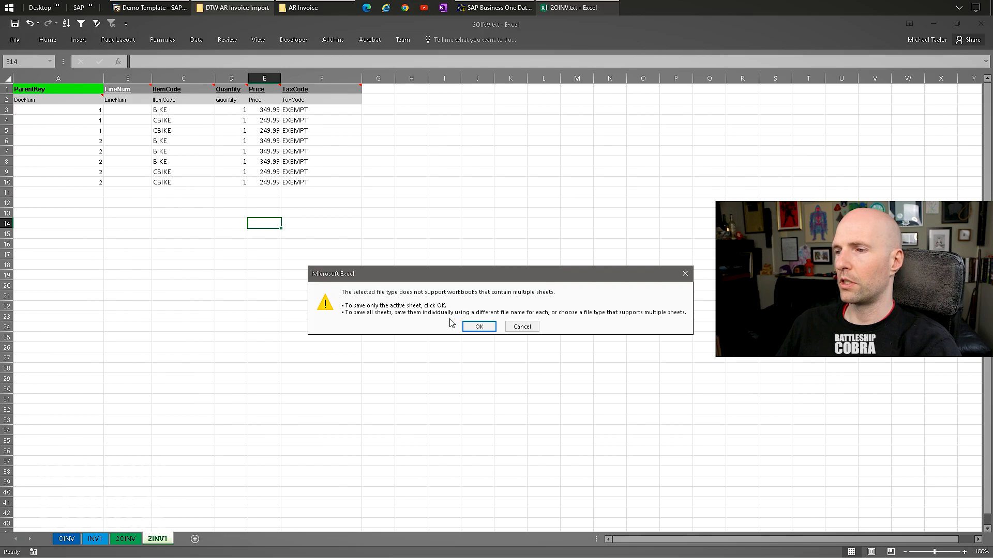
pyautogui.click(472, 325)
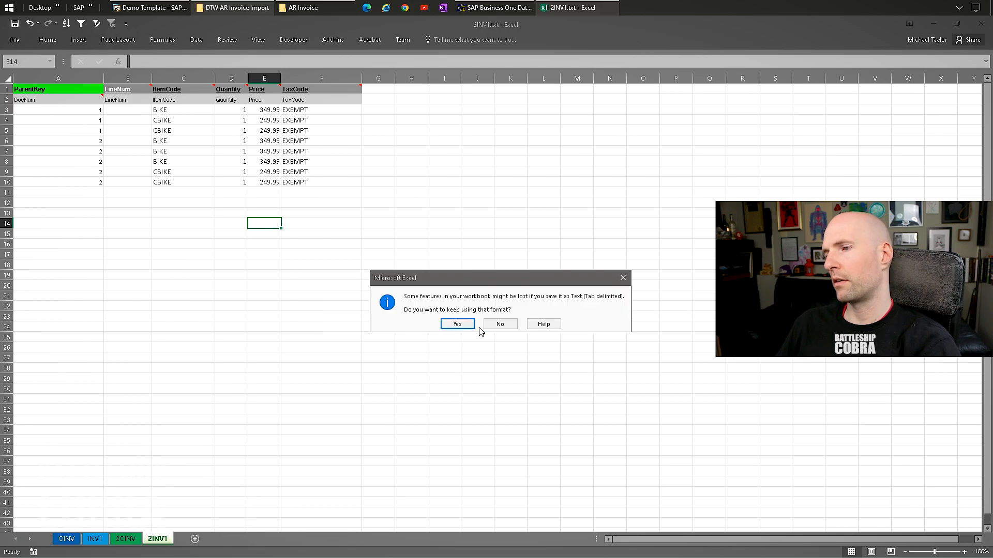
pyautogui.click(455, 325)
# Close the 2INV1.txt workbook without saving further changes.
pyautogui.click(479, 276)
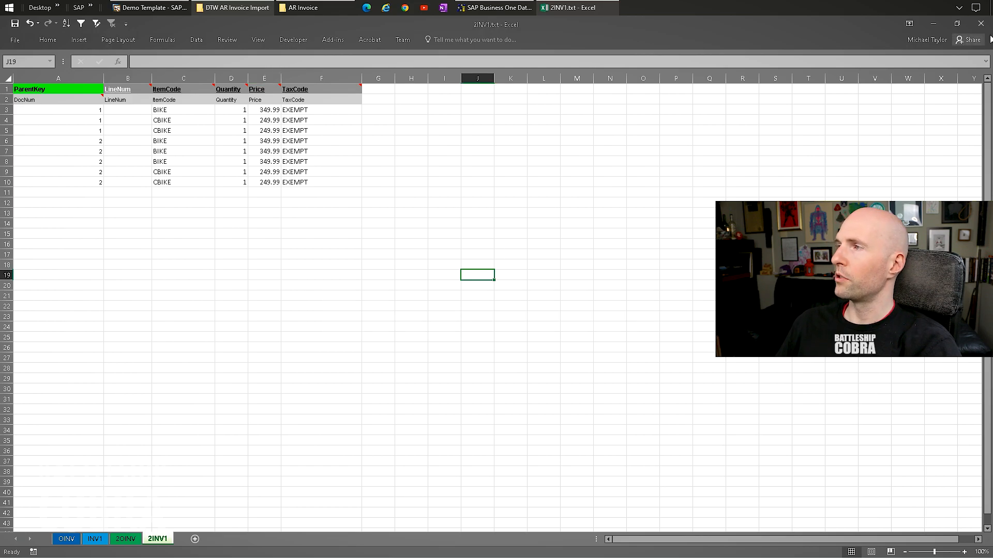
pyautogui.click(981, 23)
pyautogui.click(539, 304)
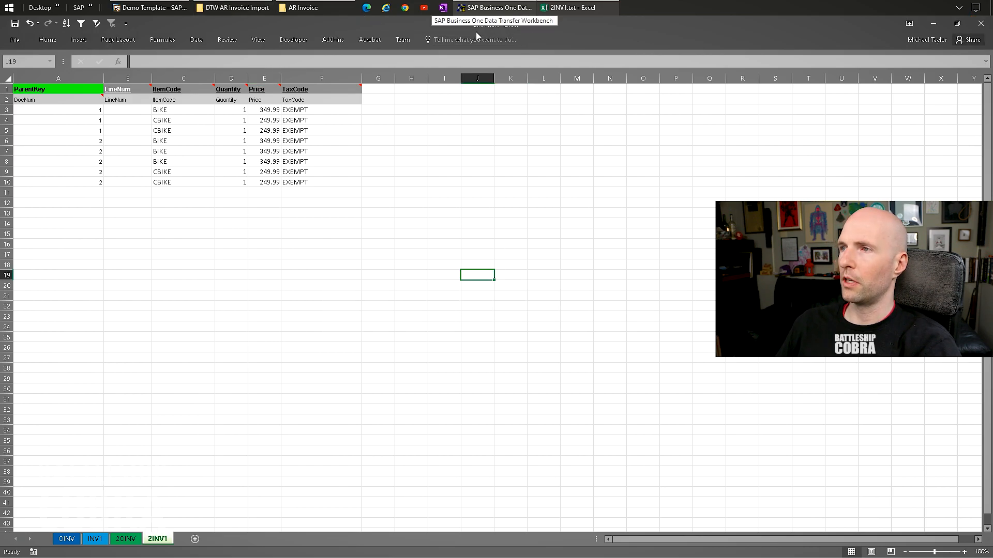
pyautogui.moveTo(592, 30); pyautogui.dragTo(263, 111)
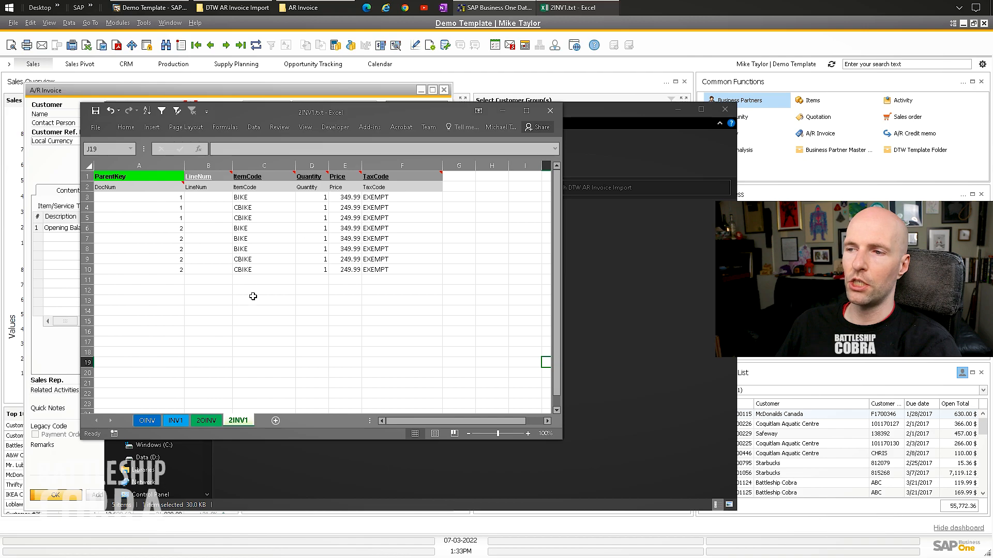
pyautogui.click(550, 110)
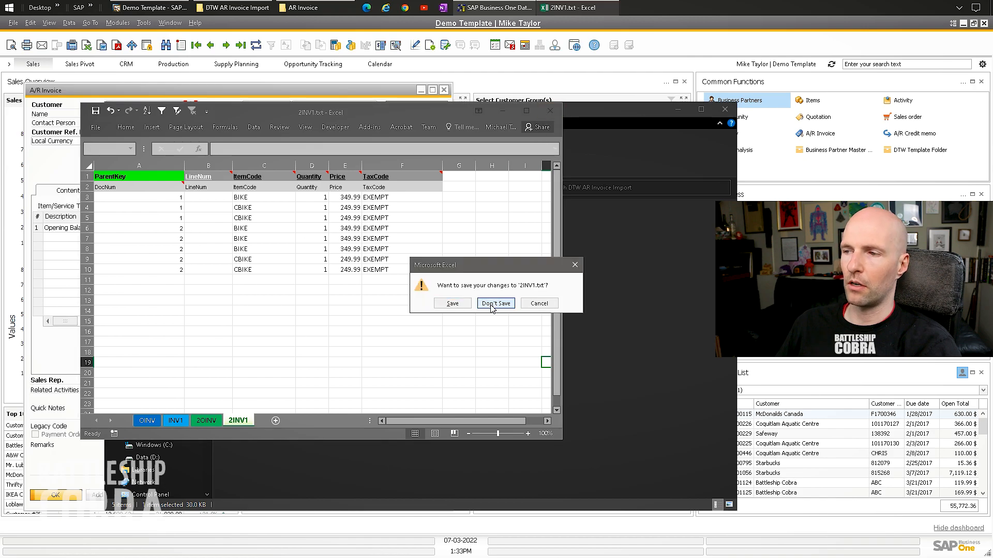
pyautogui.click(492, 304)
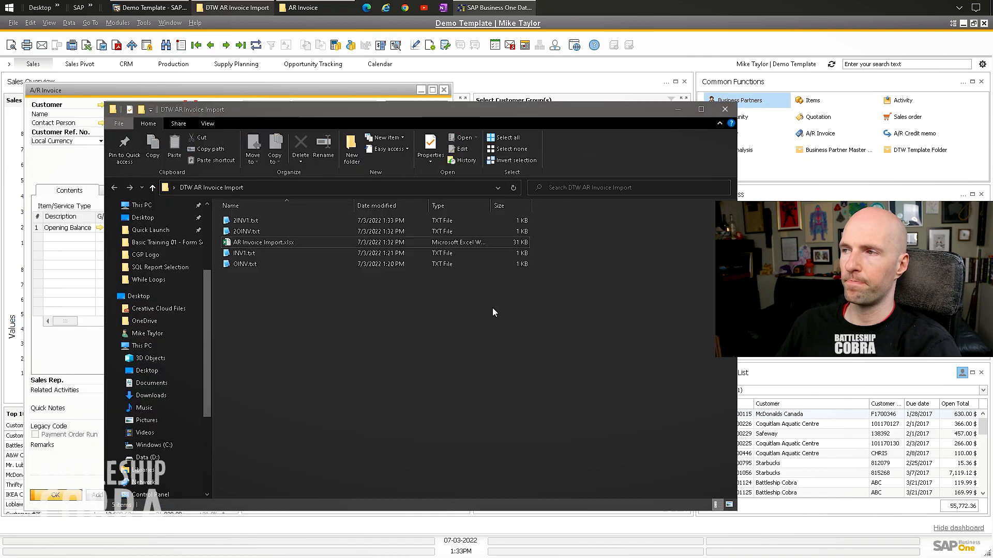
# Switch to the Data Transfer Workbench and start an import that adds new data for the AR Invoice sales object.
pyautogui.click(196, 82)
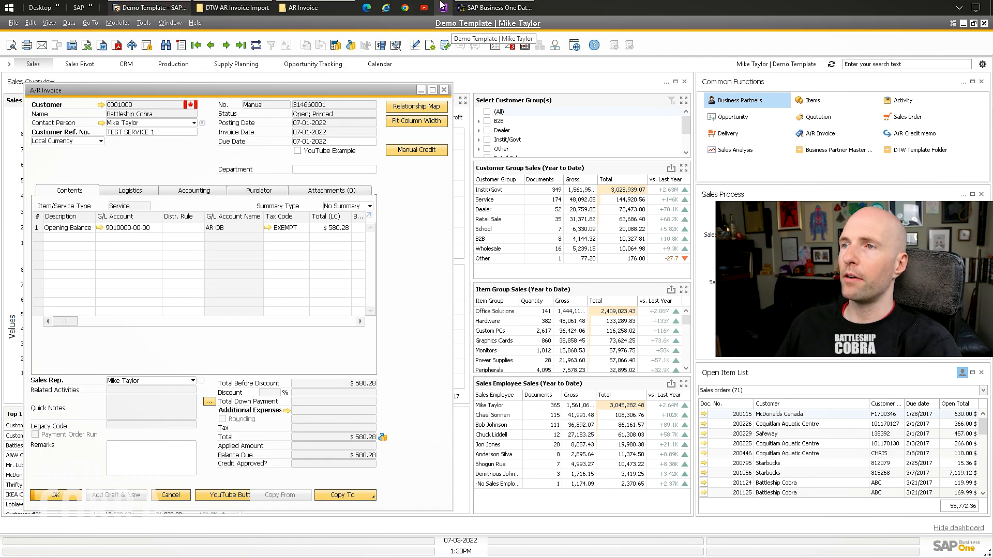
pyautogui.click(494, 7)
pyautogui.moveTo(428, 138); pyautogui.dragTo(412, 144)
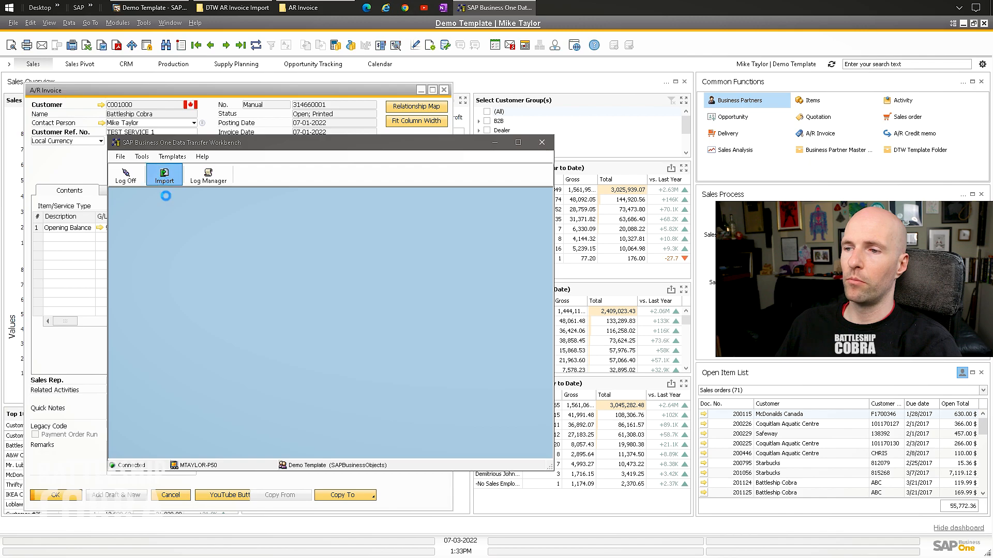
pyautogui.click(164, 176)
pyautogui.click(374, 430)
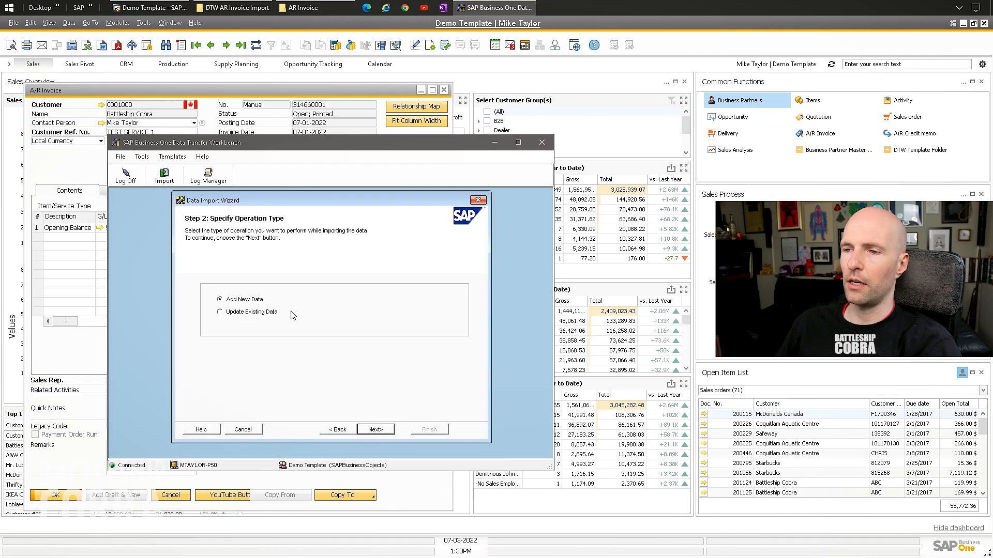
pyautogui.click(383, 426)
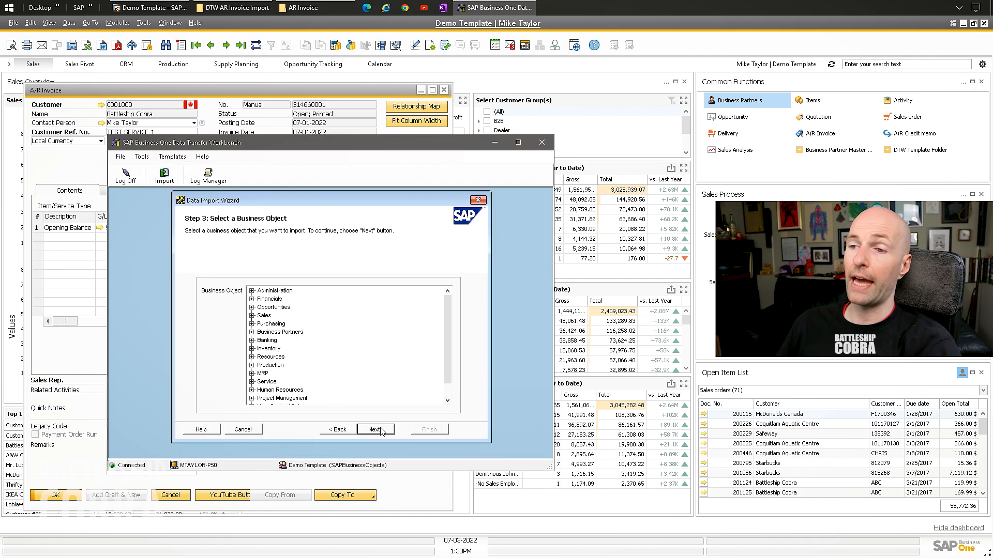
pyautogui.doubleClick(268, 317)
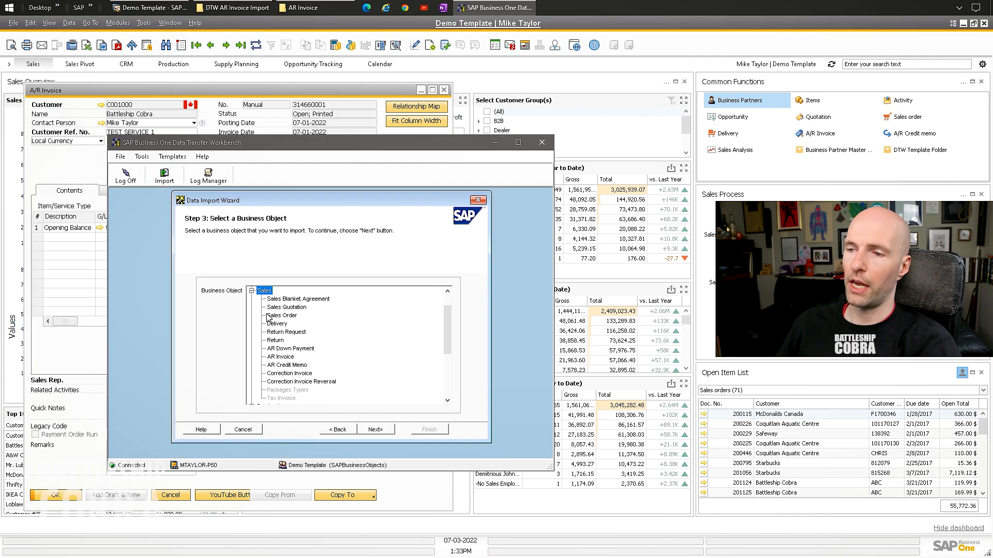
pyautogui.click(374, 434)
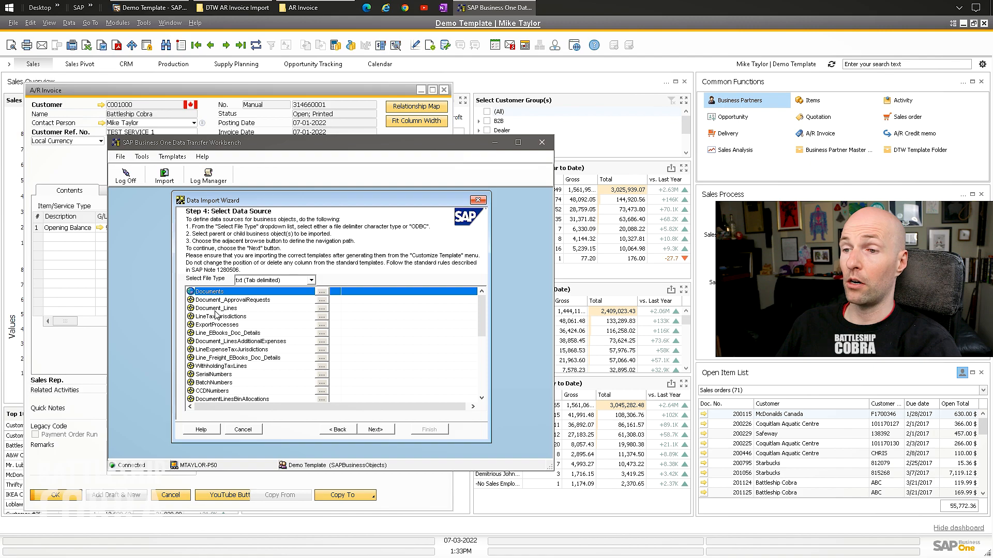
# Assign 2OINV.txt as the source for Documents and 2INV1.txt as the source for Document_Lines.
pyautogui.click(321, 291)
pyautogui.doubleClick(227, 236)
pyautogui.click(322, 308)
pyautogui.doubleClick(237, 225)
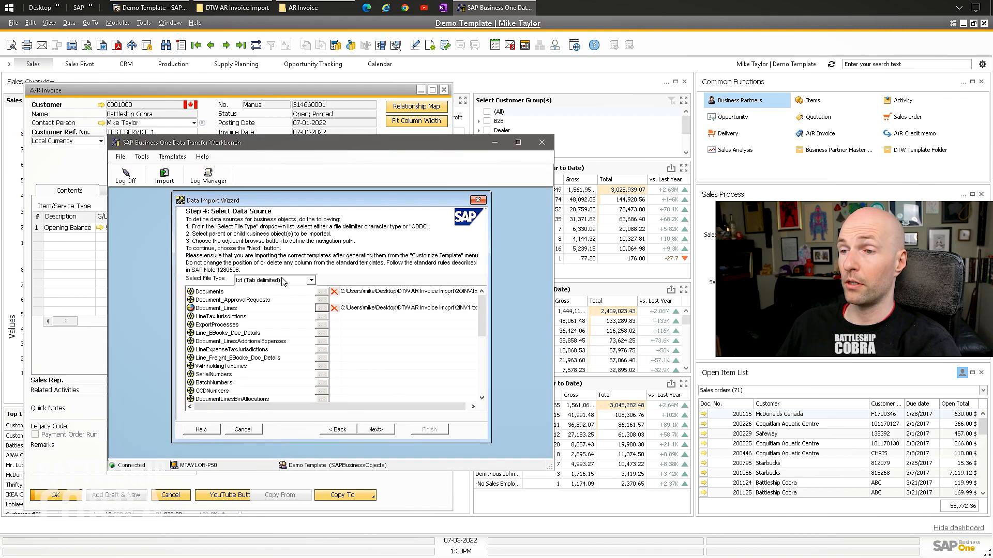
# Check the source-to-target field mapping and continue to the error handling options.
pyautogui.click(376, 431)
pyautogui.click(228, 288)
pyautogui.click(231, 281)
pyautogui.click(227, 288)
pyautogui.click(215, 280)
pyautogui.click(375, 429)
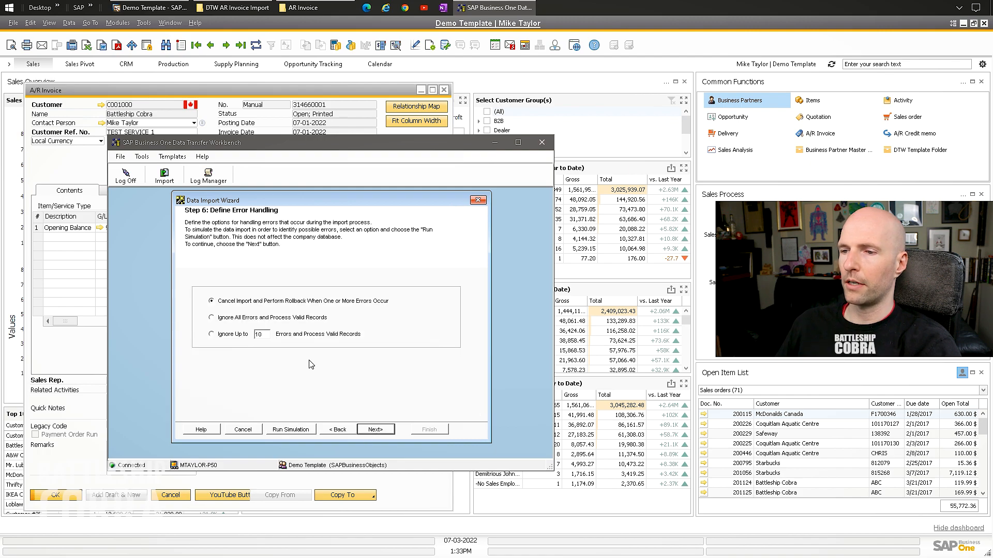
# Run an import simulation of the item invoices with rollback on errors and close its detailed log.
pyautogui.click(288, 430)
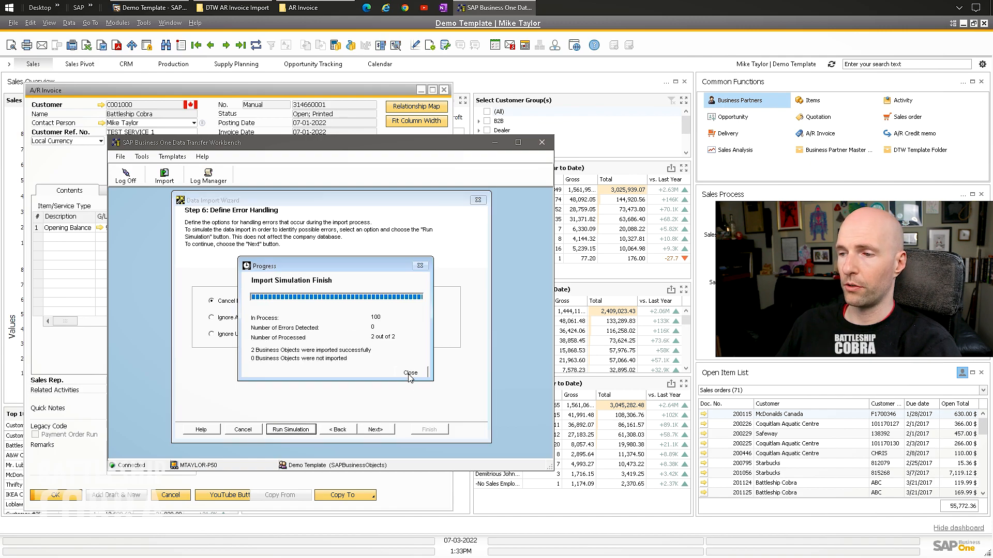
pyautogui.click(411, 373)
pyautogui.click(486, 218)
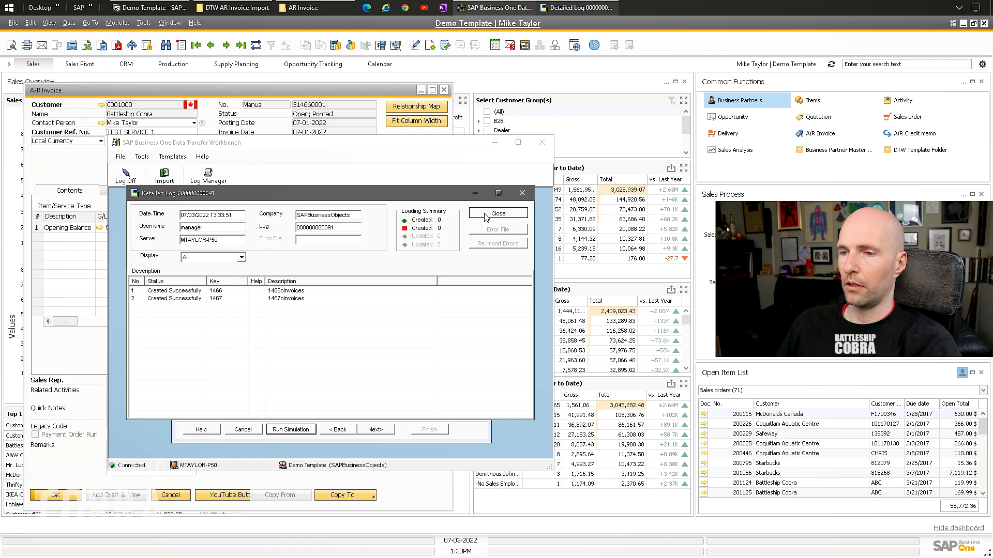
# Run the actual import of the item AR invoices and finish the import wizard.
pyautogui.click(375, 429)
pyautogui.click(389, 428)
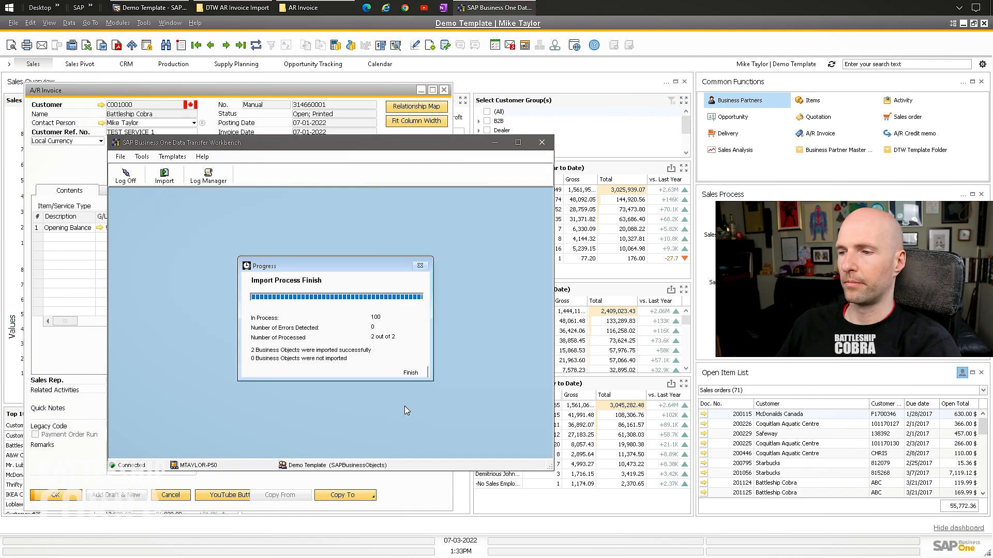
pyautogui.click(410, 372)
# Search A/R invoices in SAP Business One by posting date 07-03-2022 and open the TEST ITEM 1 invoice.
pyautogui.click(229, 99)
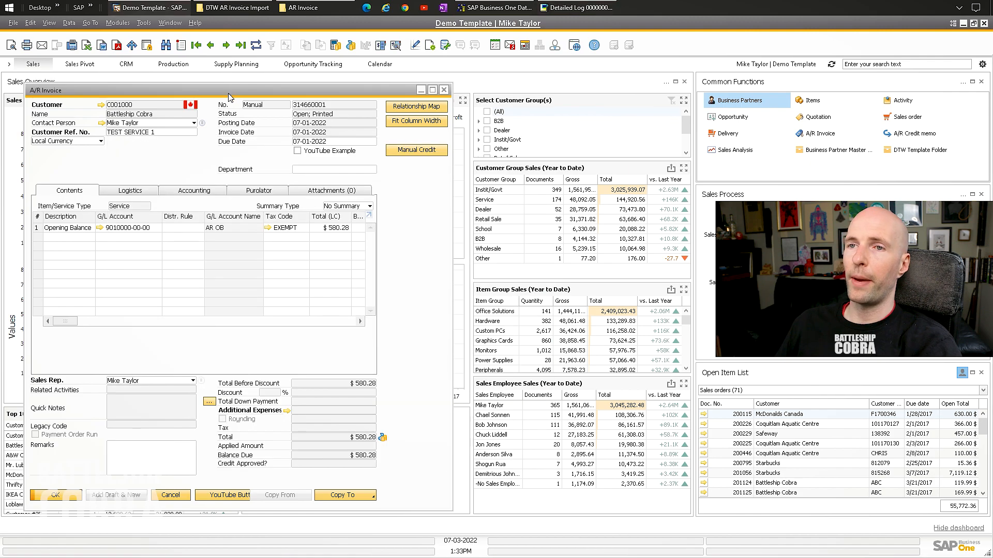
pyautogui.hotkey('ctrl', 'f')
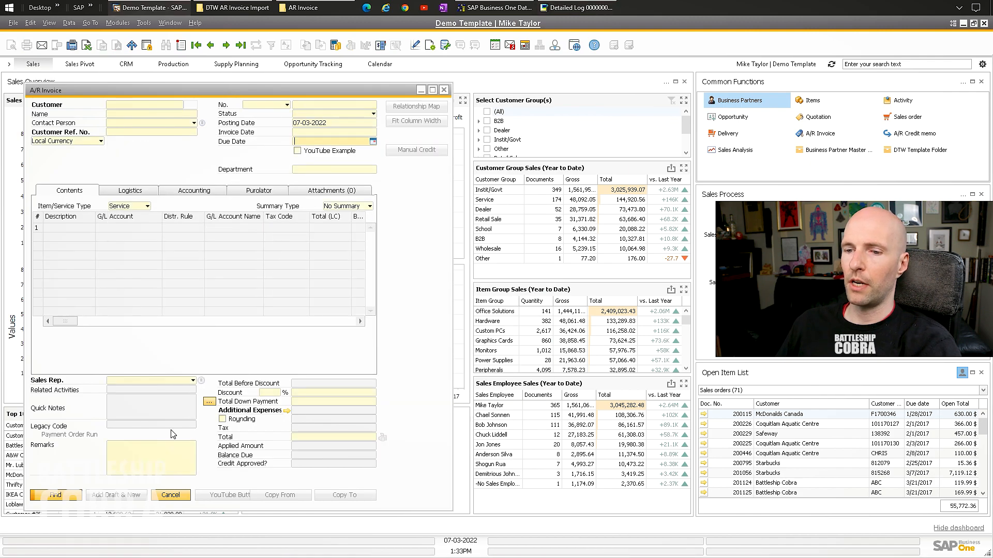
pyautogui.click(55, 496)
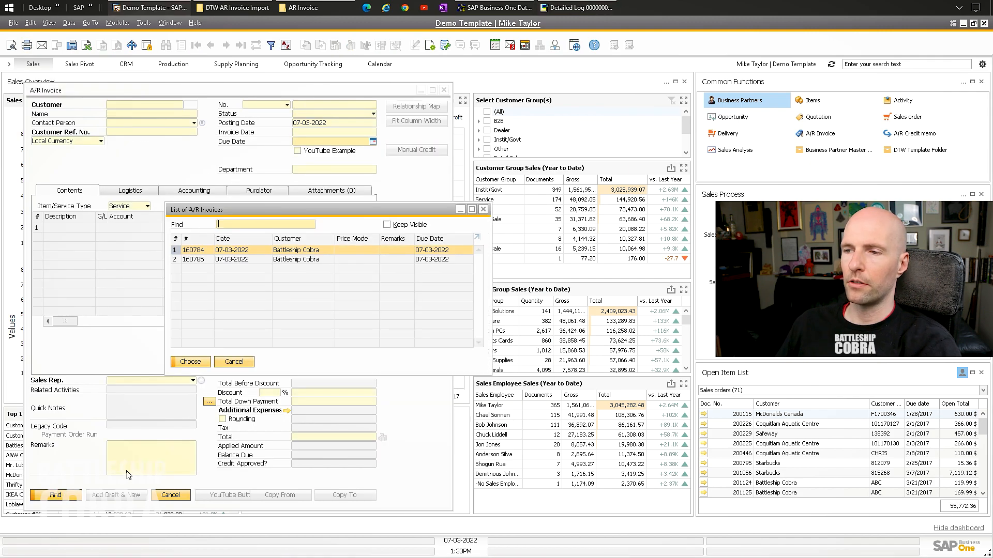
pyautogui.doubleClick(202, 250)
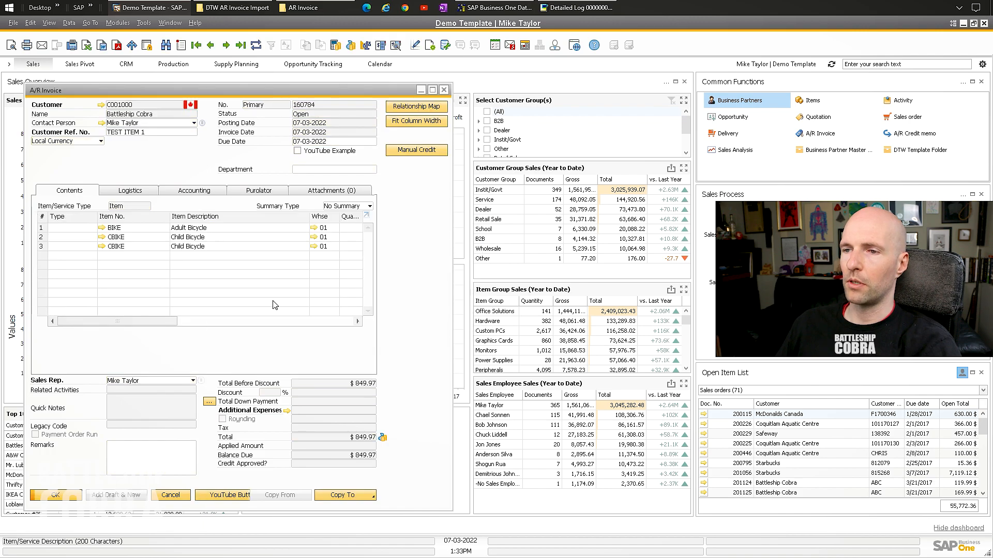
# Review the item lines of the TEST ITEM 1 and TEST ITEM 2 invoices and close the A/R Invoice window.
pyautogui.moveTo(168, 321); pyautogui.dragTo(130, 323)
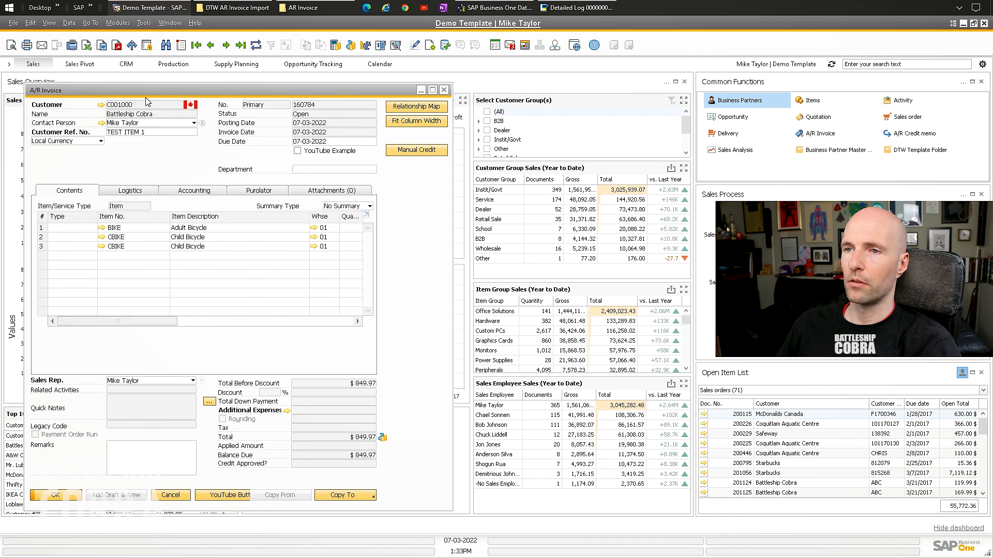
pyautogui.hotkey('ctrl', 'pagedown')
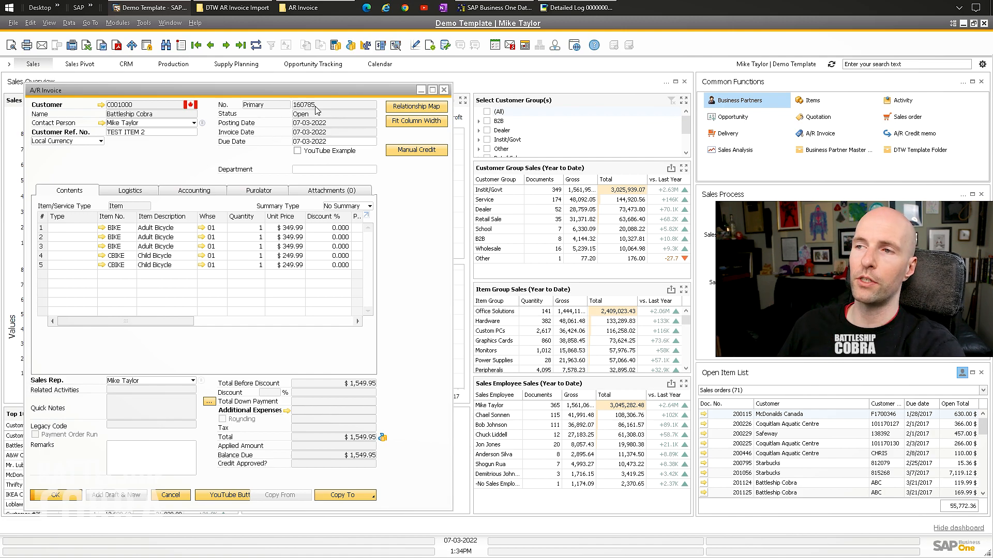
pyautogui.hotkey('ctrl', 'a')
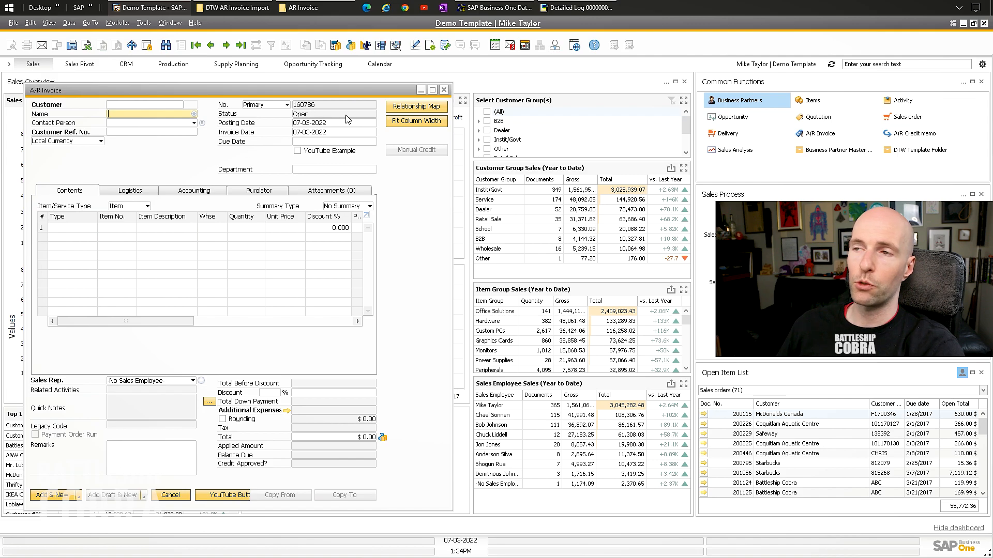
pyautogui.click(444, 89)
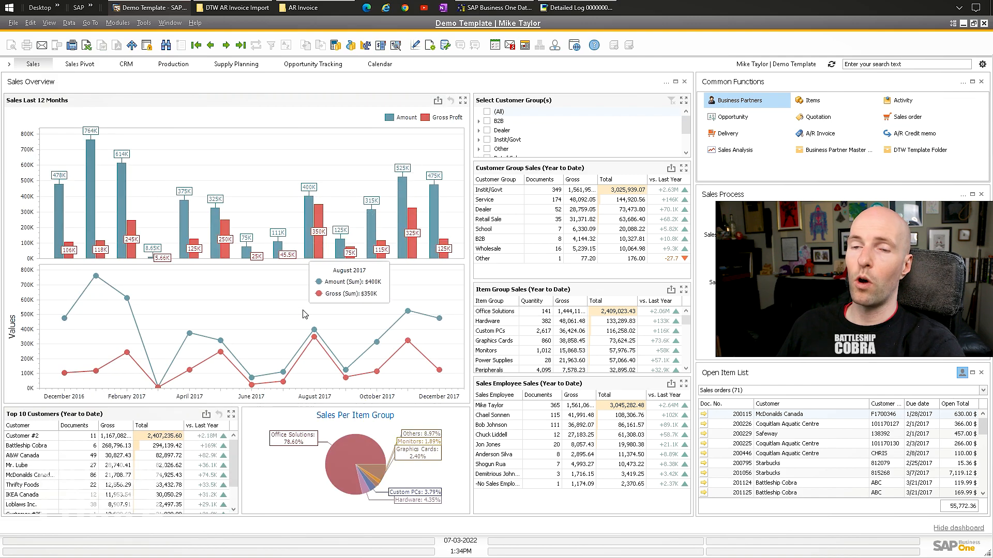